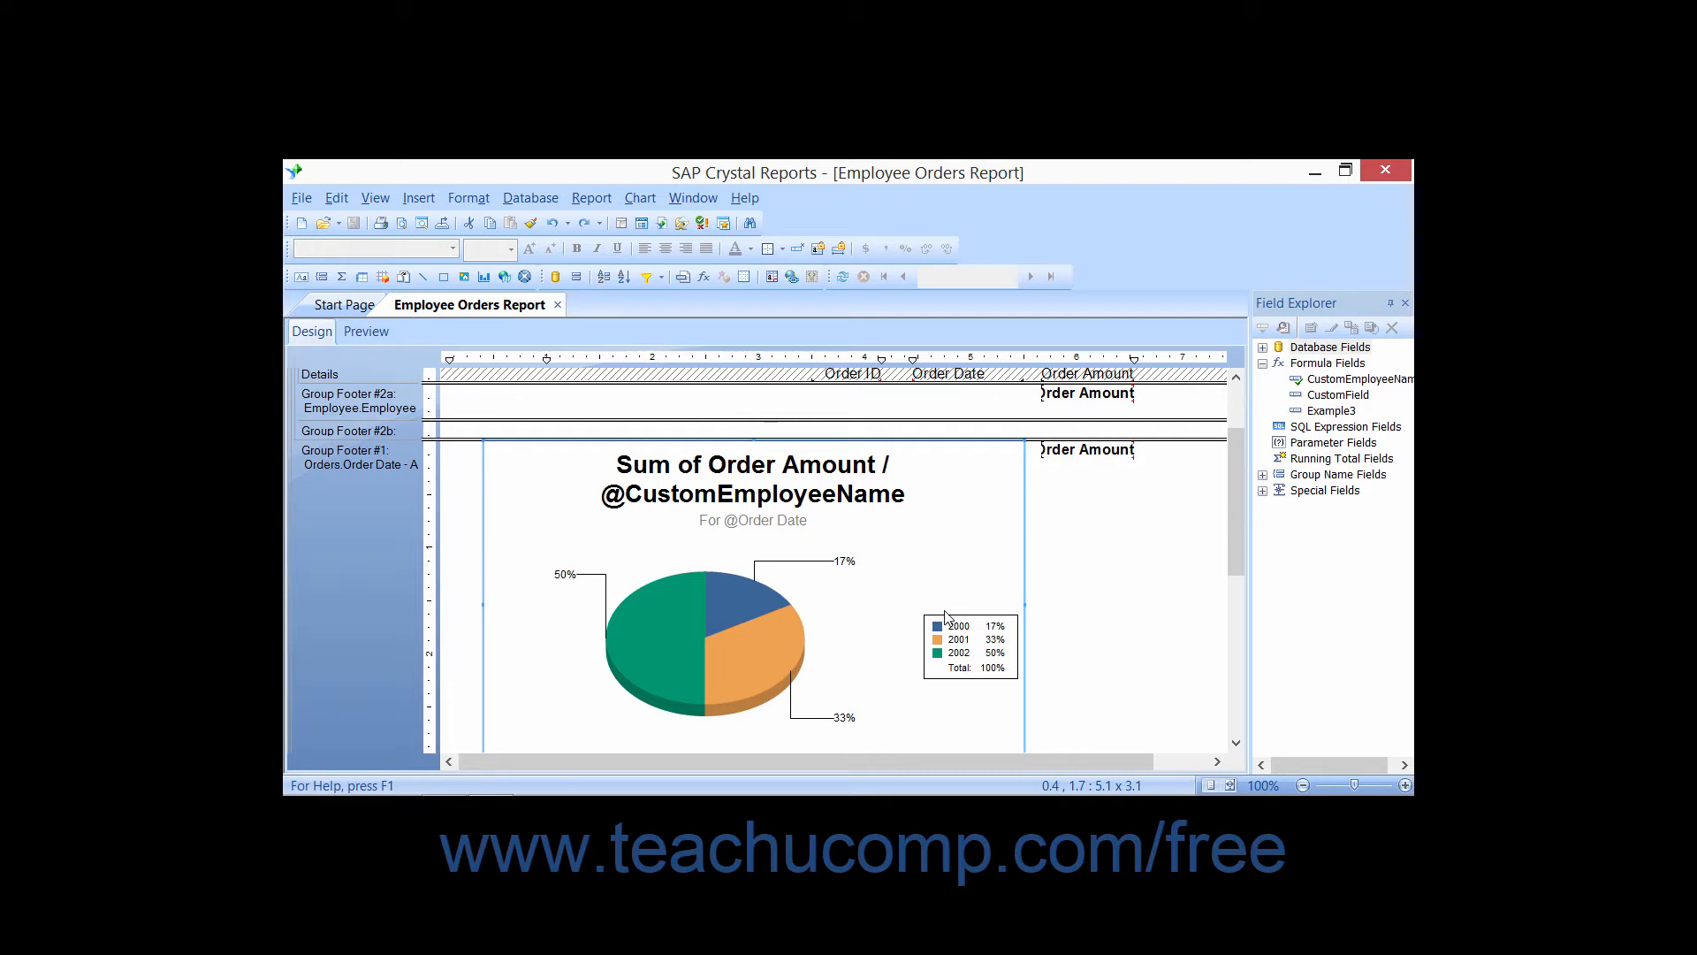
Step: Review the fill and border formatting options for the green 2002 pie slice, leaving its settings as they are
click(668, 624)
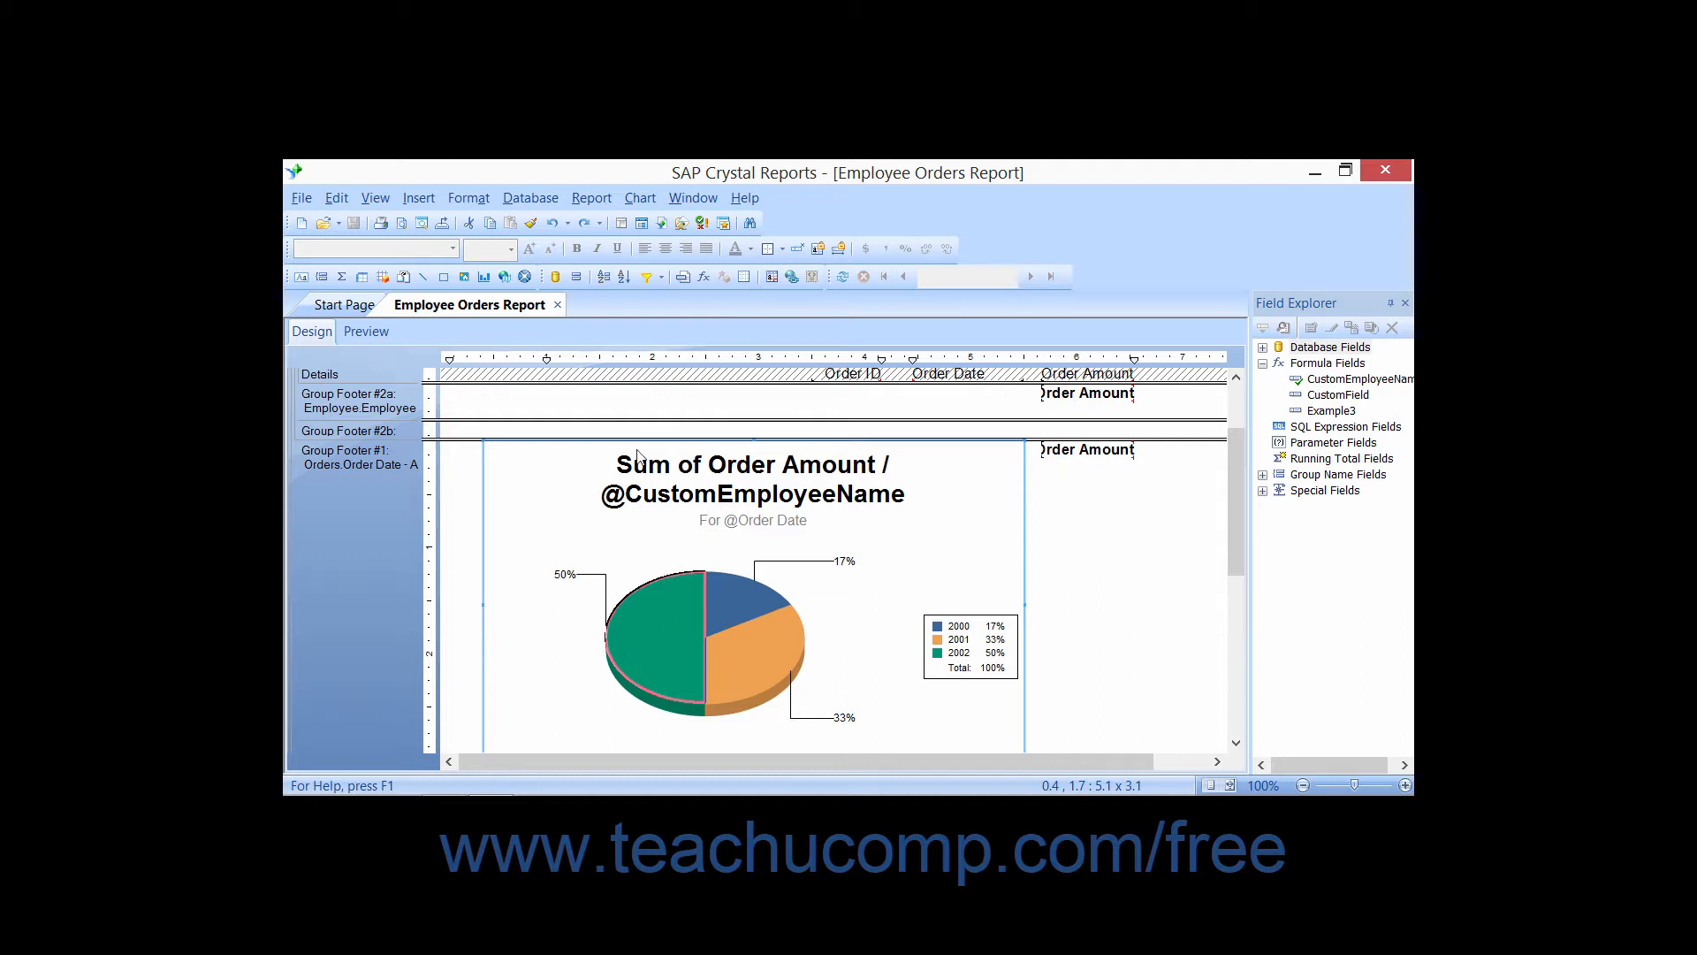
click(656, 199)
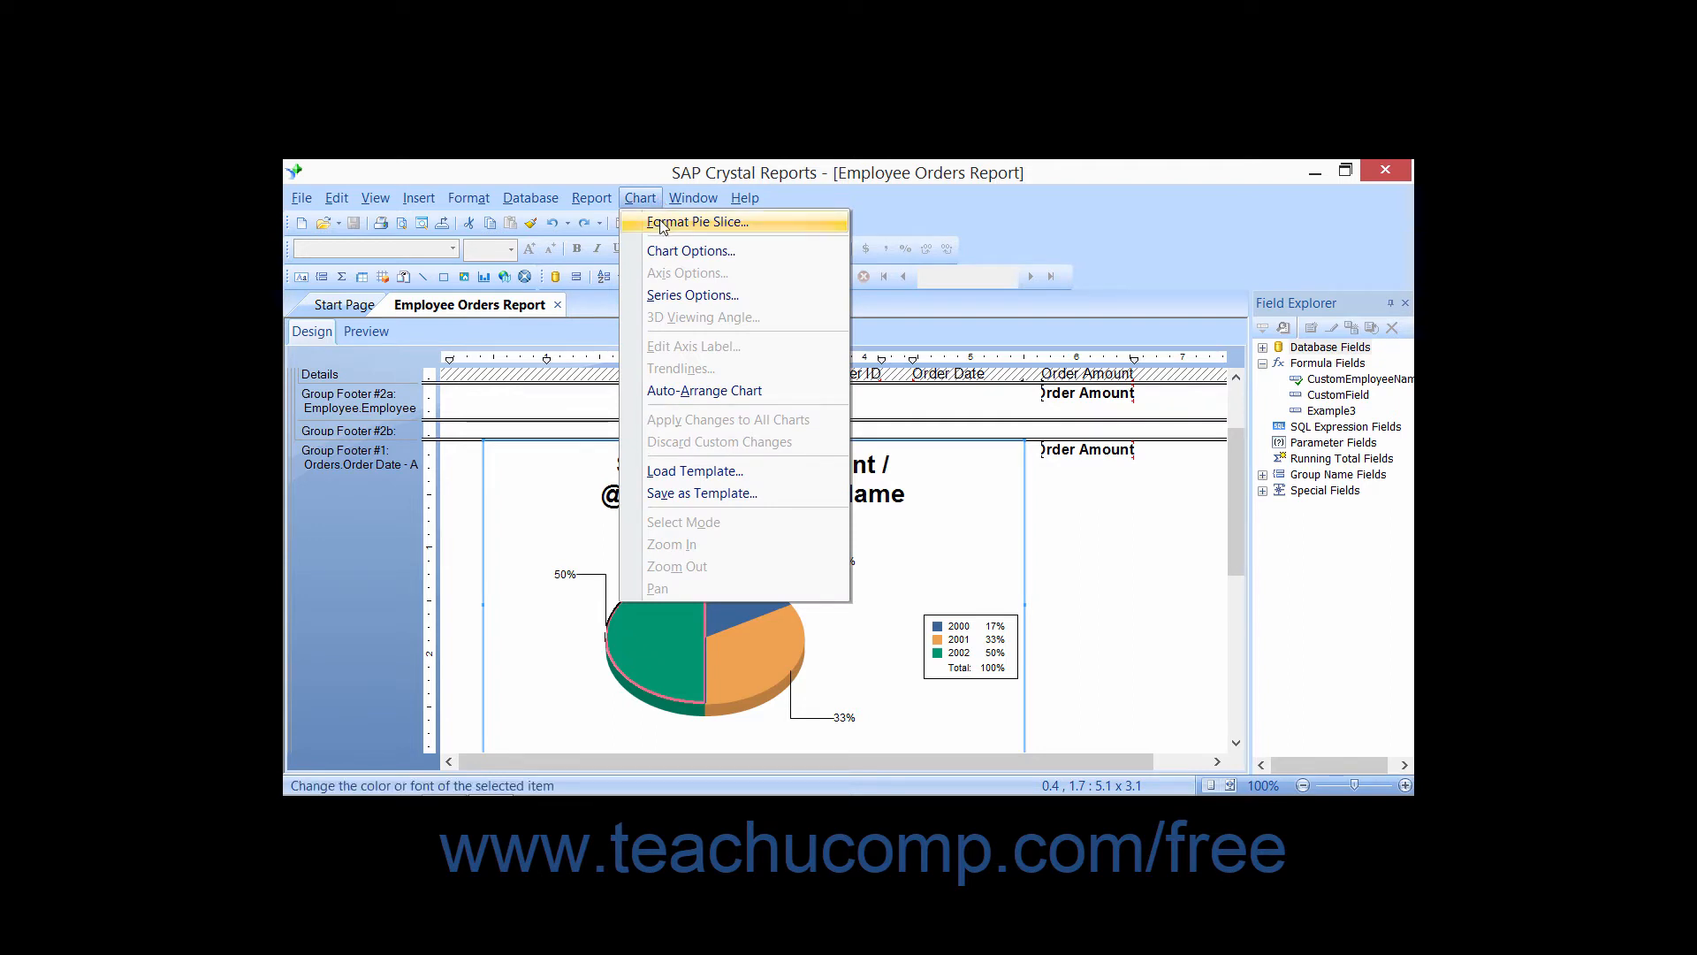
click(671, 644)
right_click(672, 644)
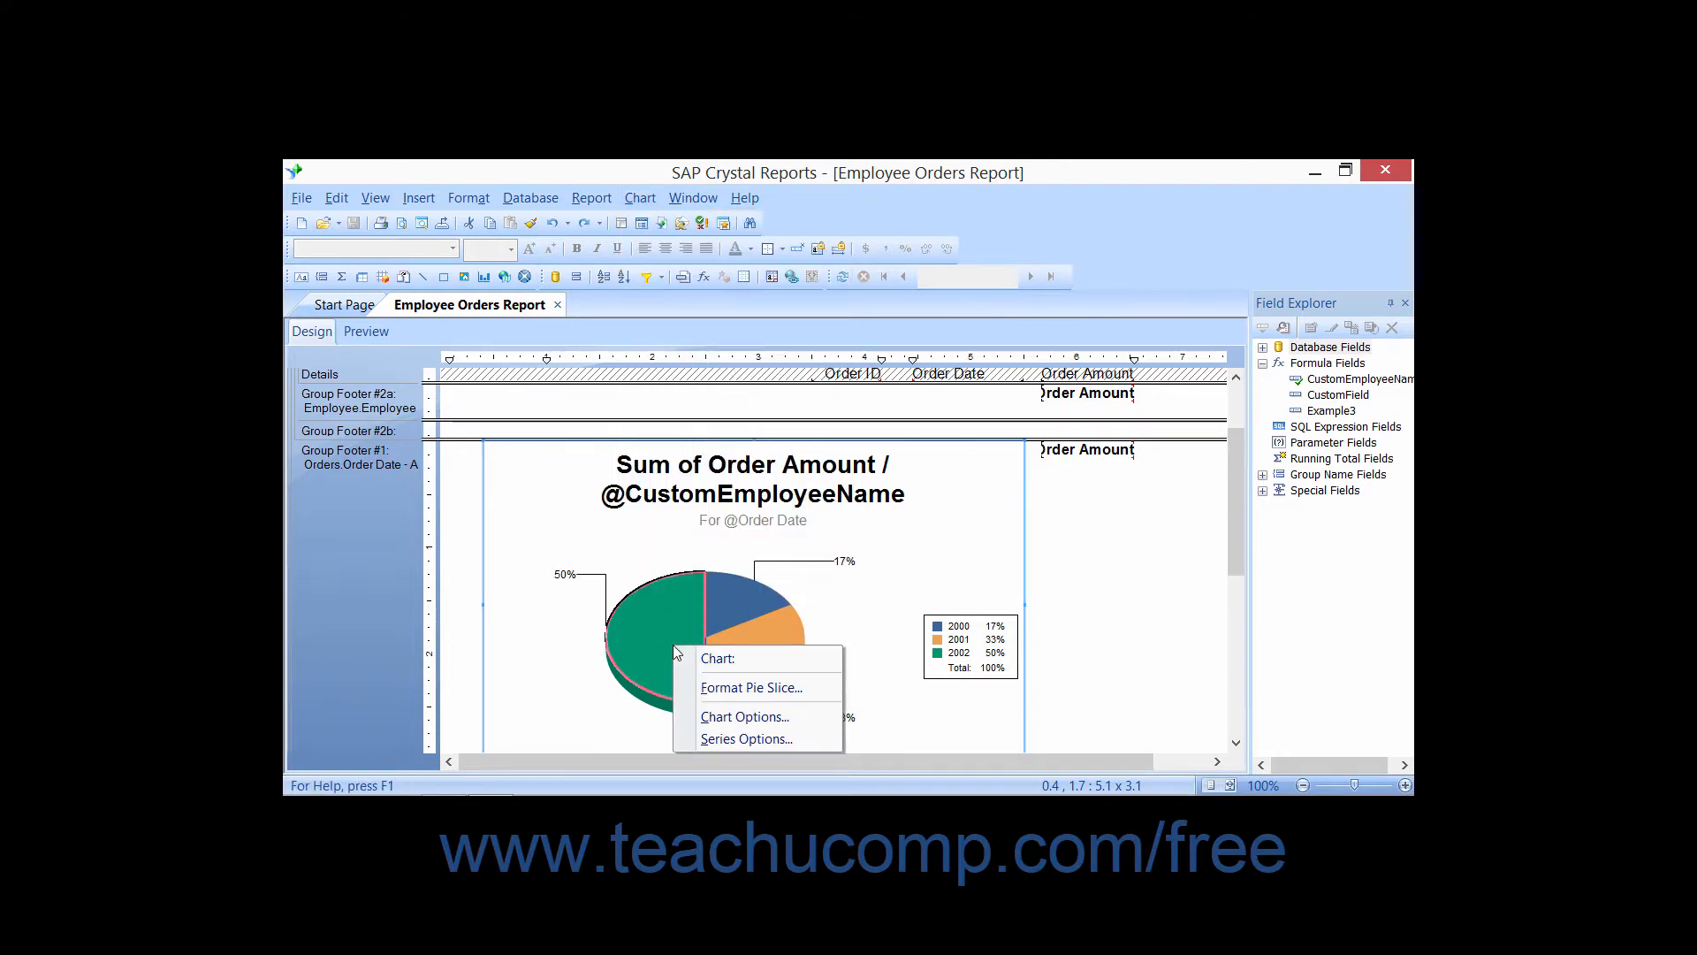
click(732, 689)
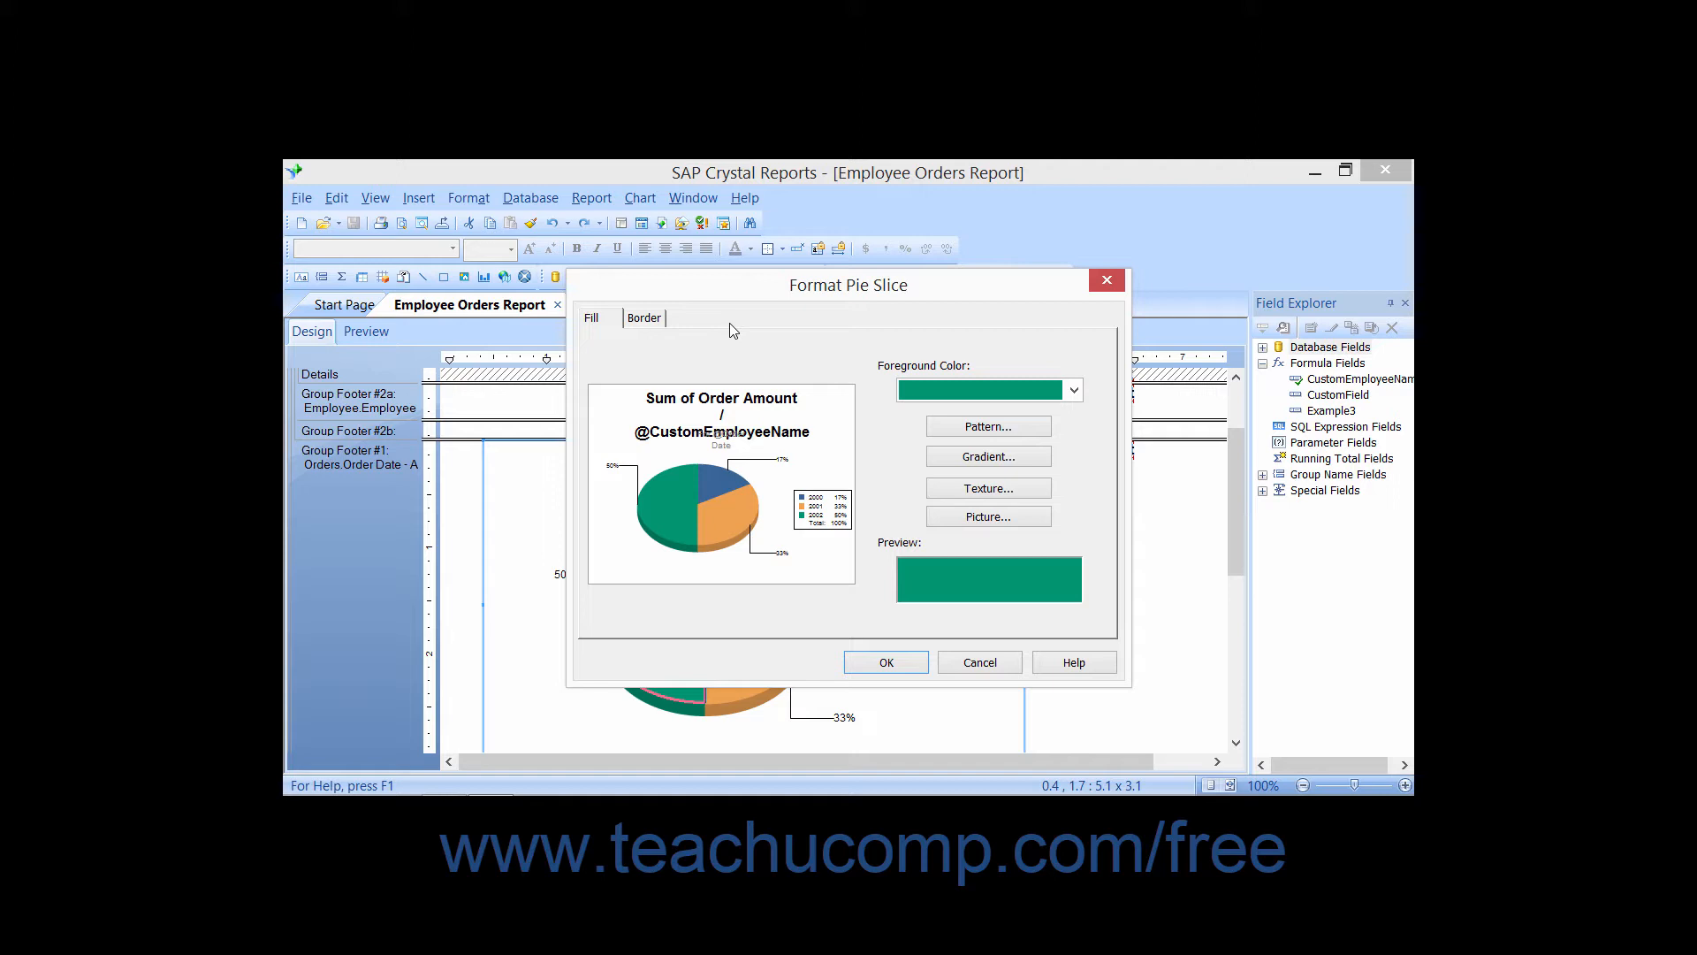
click(642, 319)
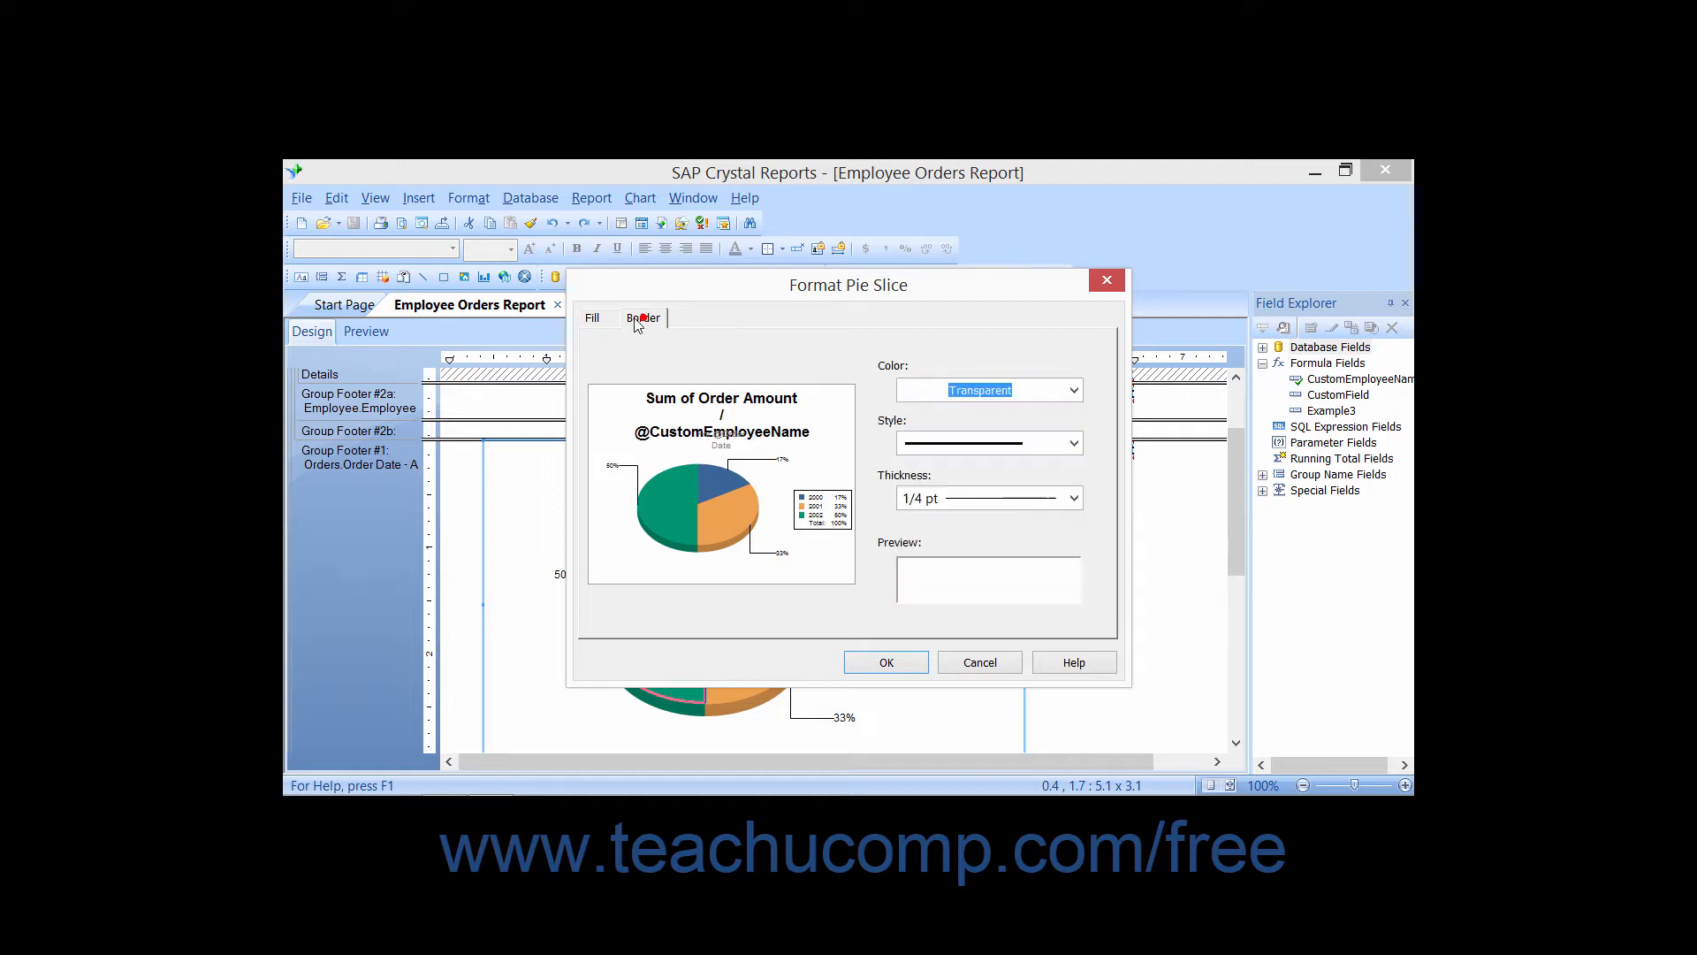
click(606, 321)
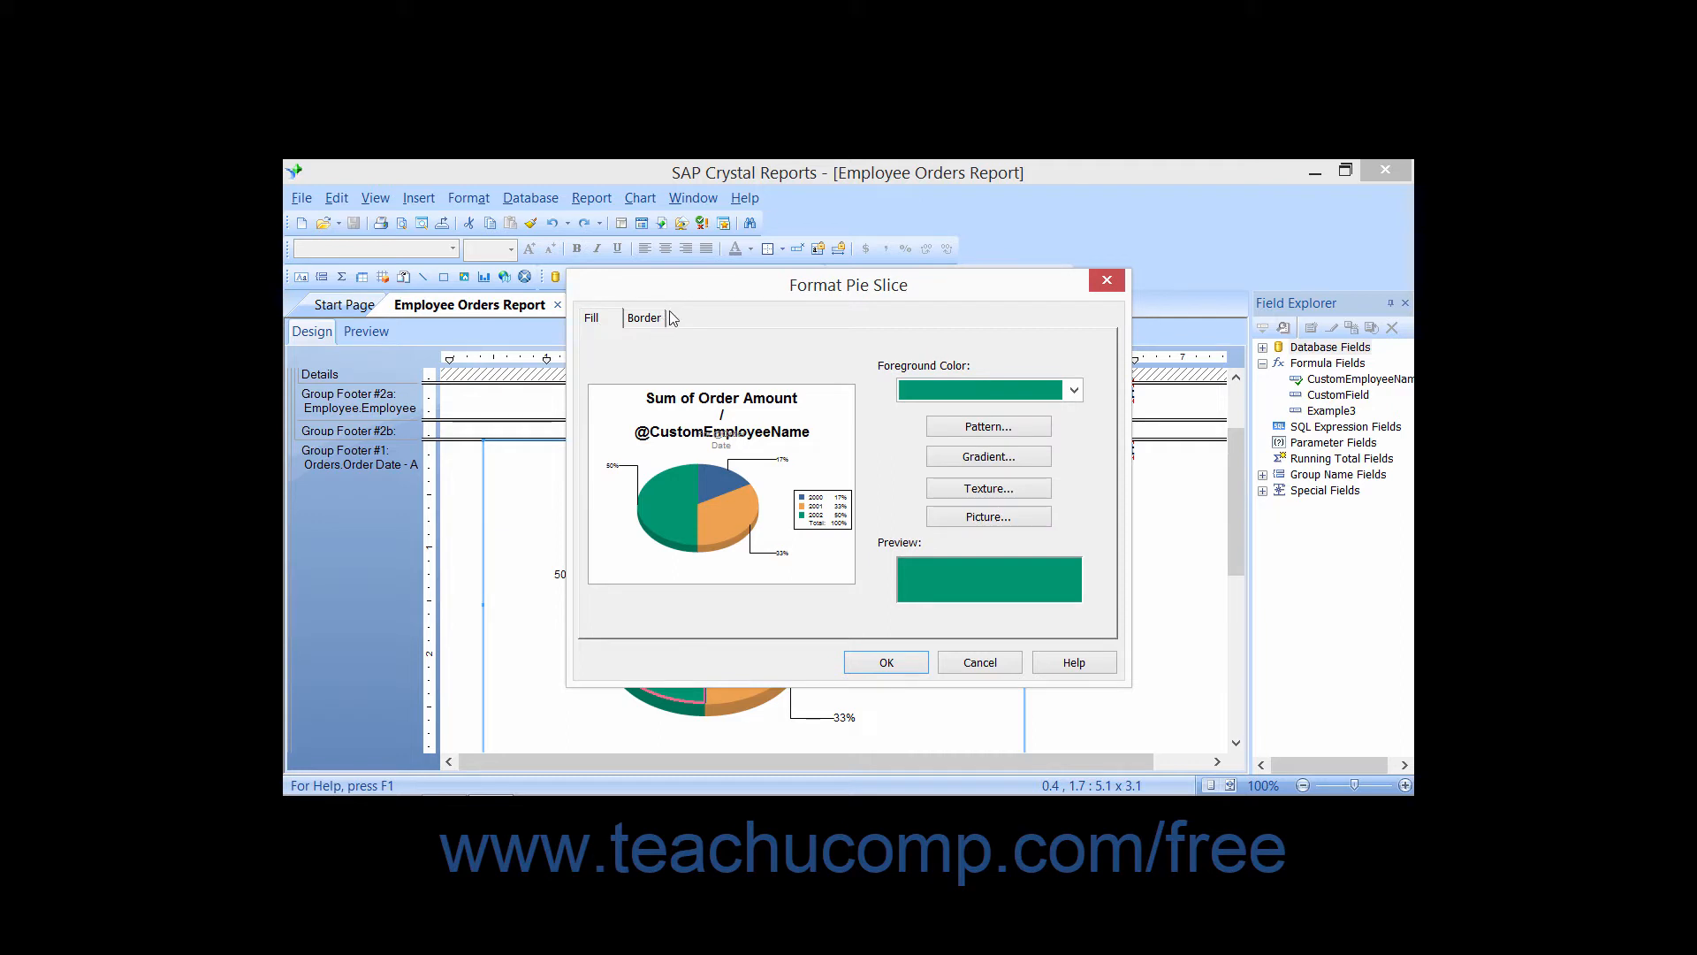
click(868, 657)
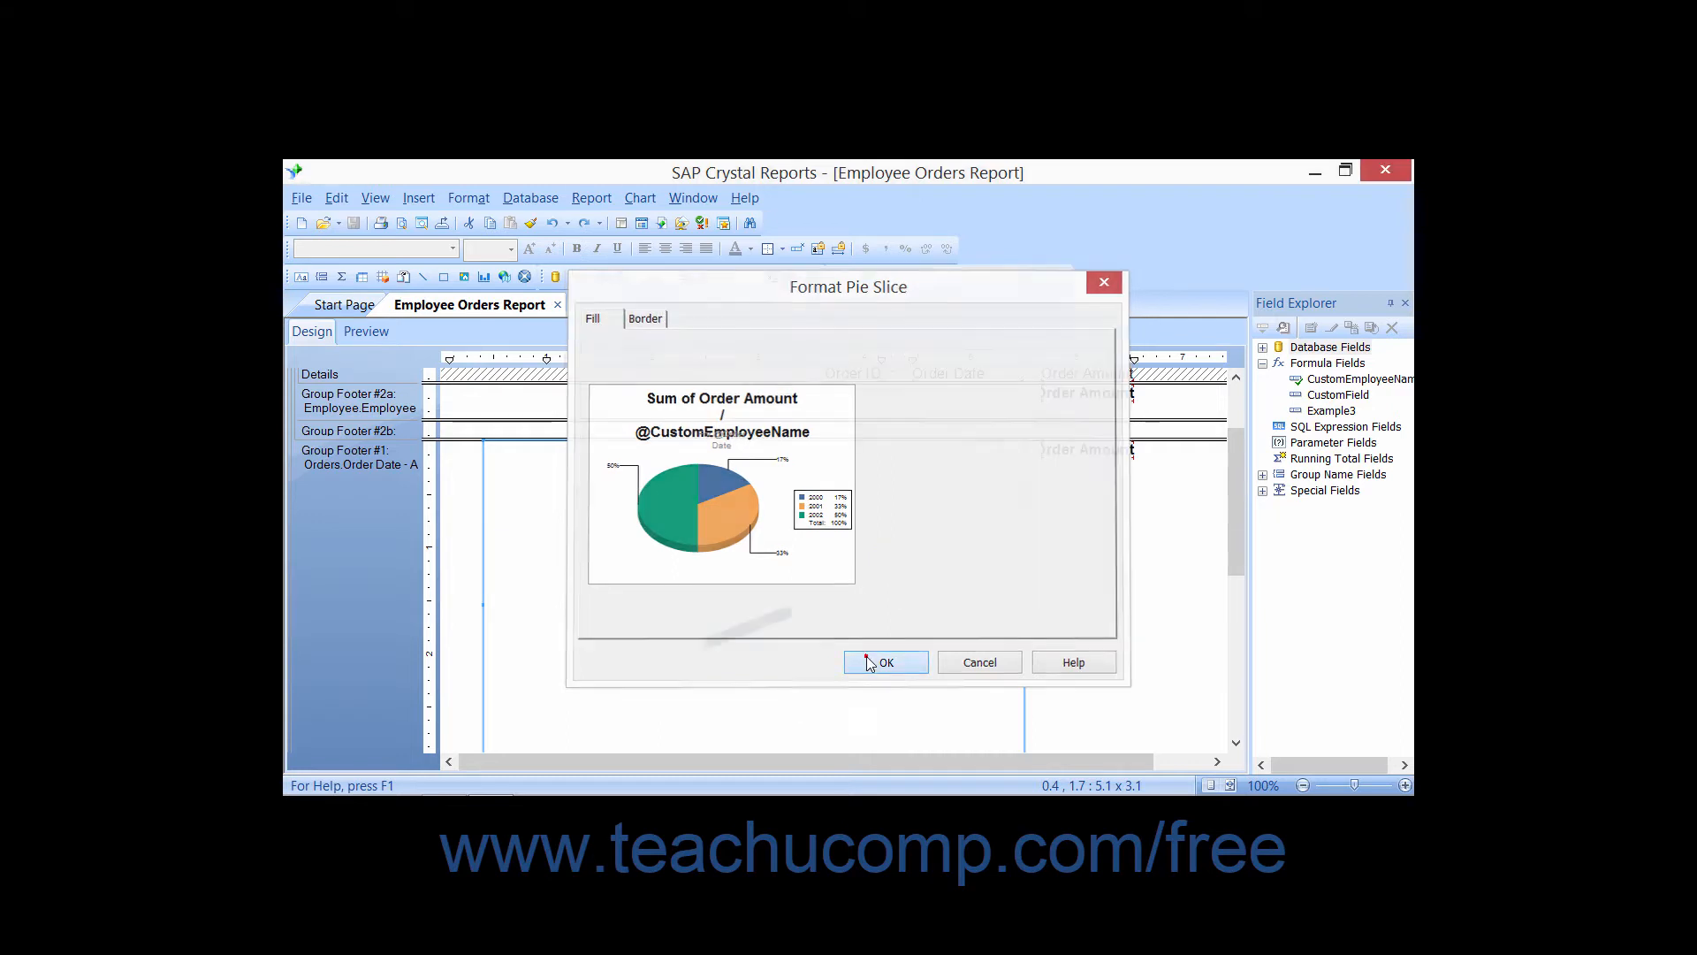
Step: Recolor the chart title's text with the saved custom blue (Red 54, Green 62, Blue 156)
click(727, 478)
right_click(727, 477)
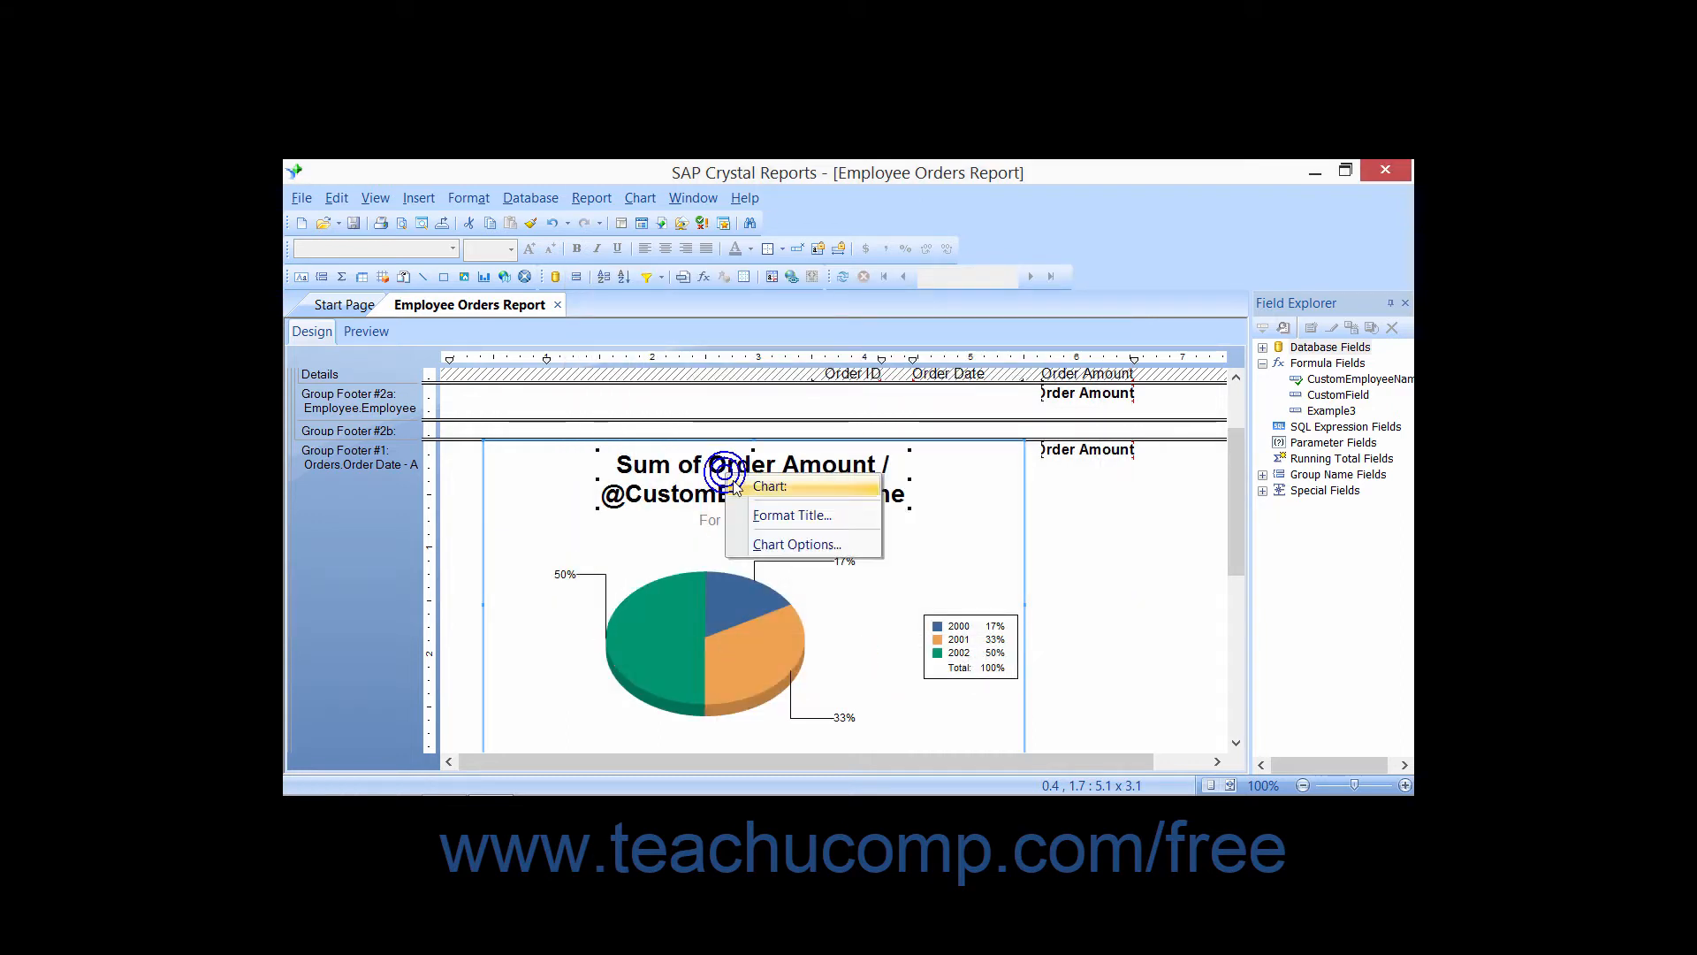
click(759, 512)
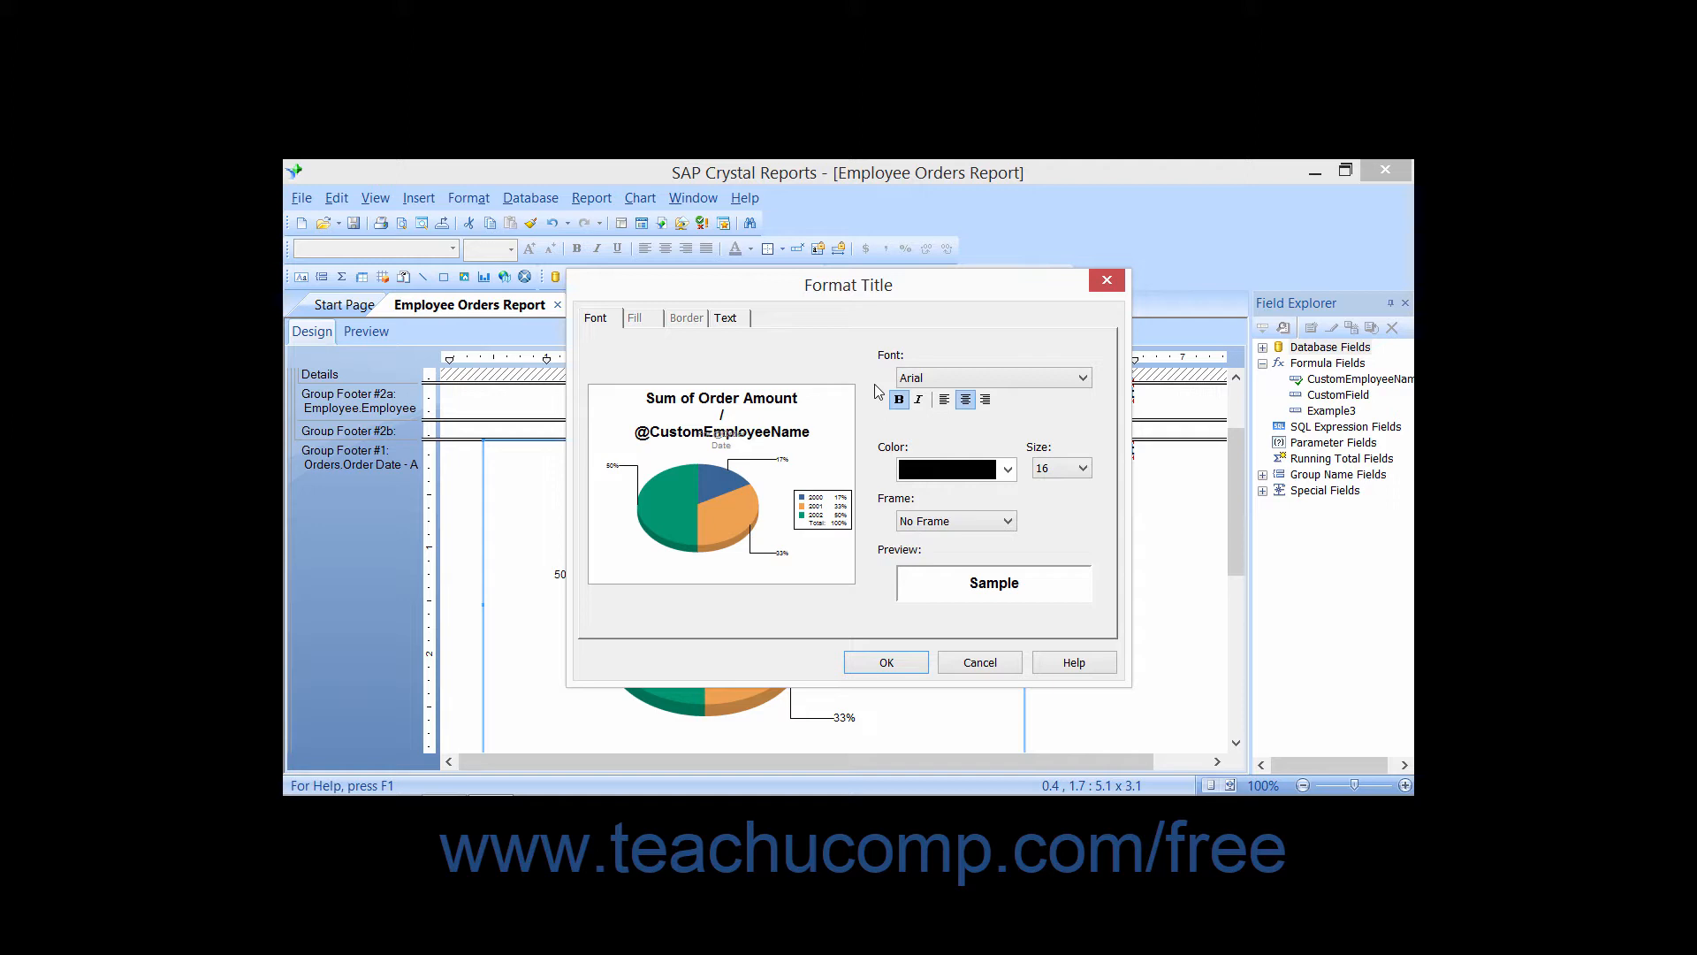
click(939, 380)
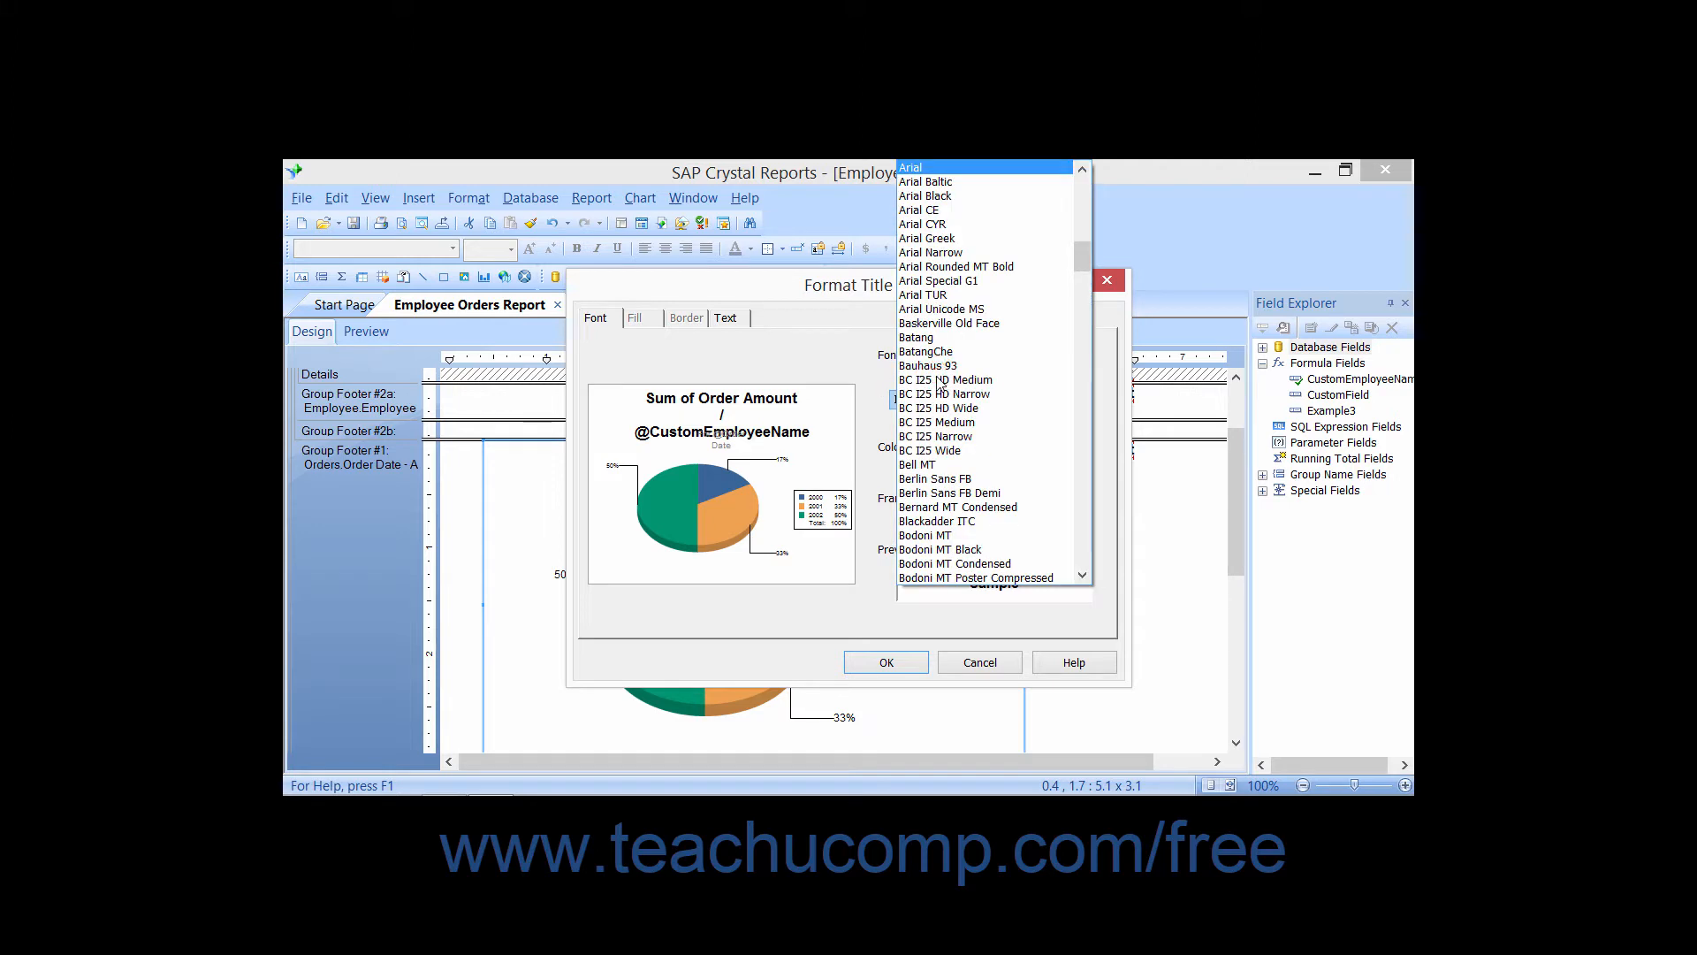
click(865, 383)
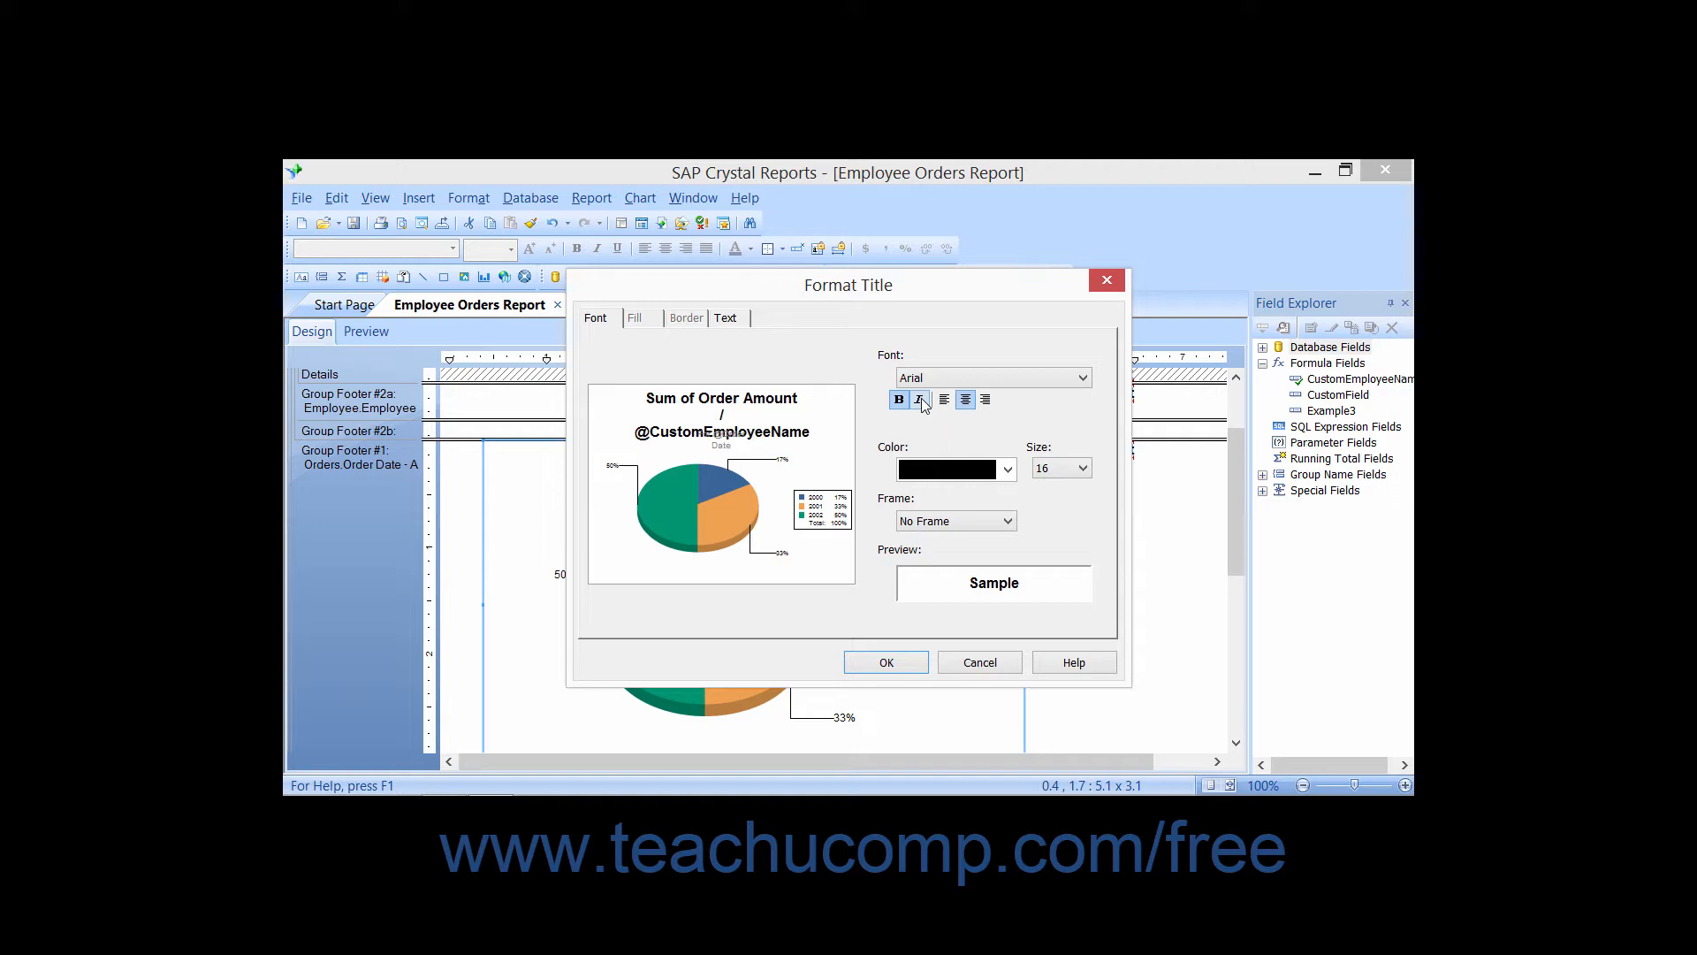
click(1007, 471)
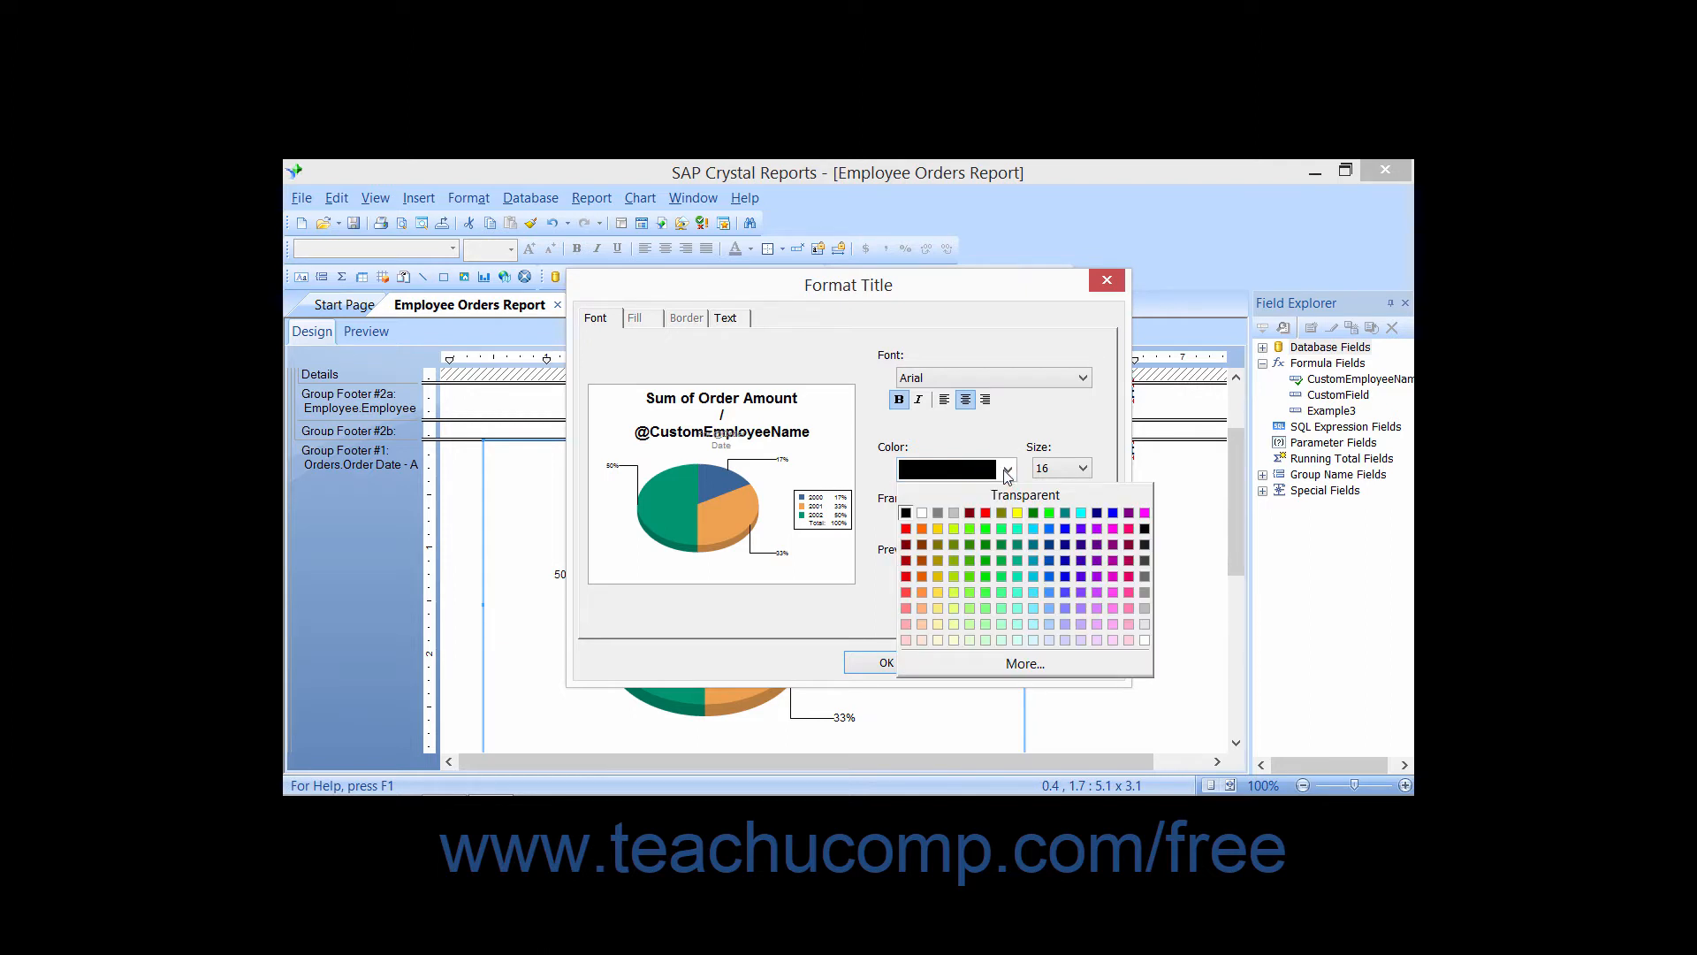
click(996, 665)
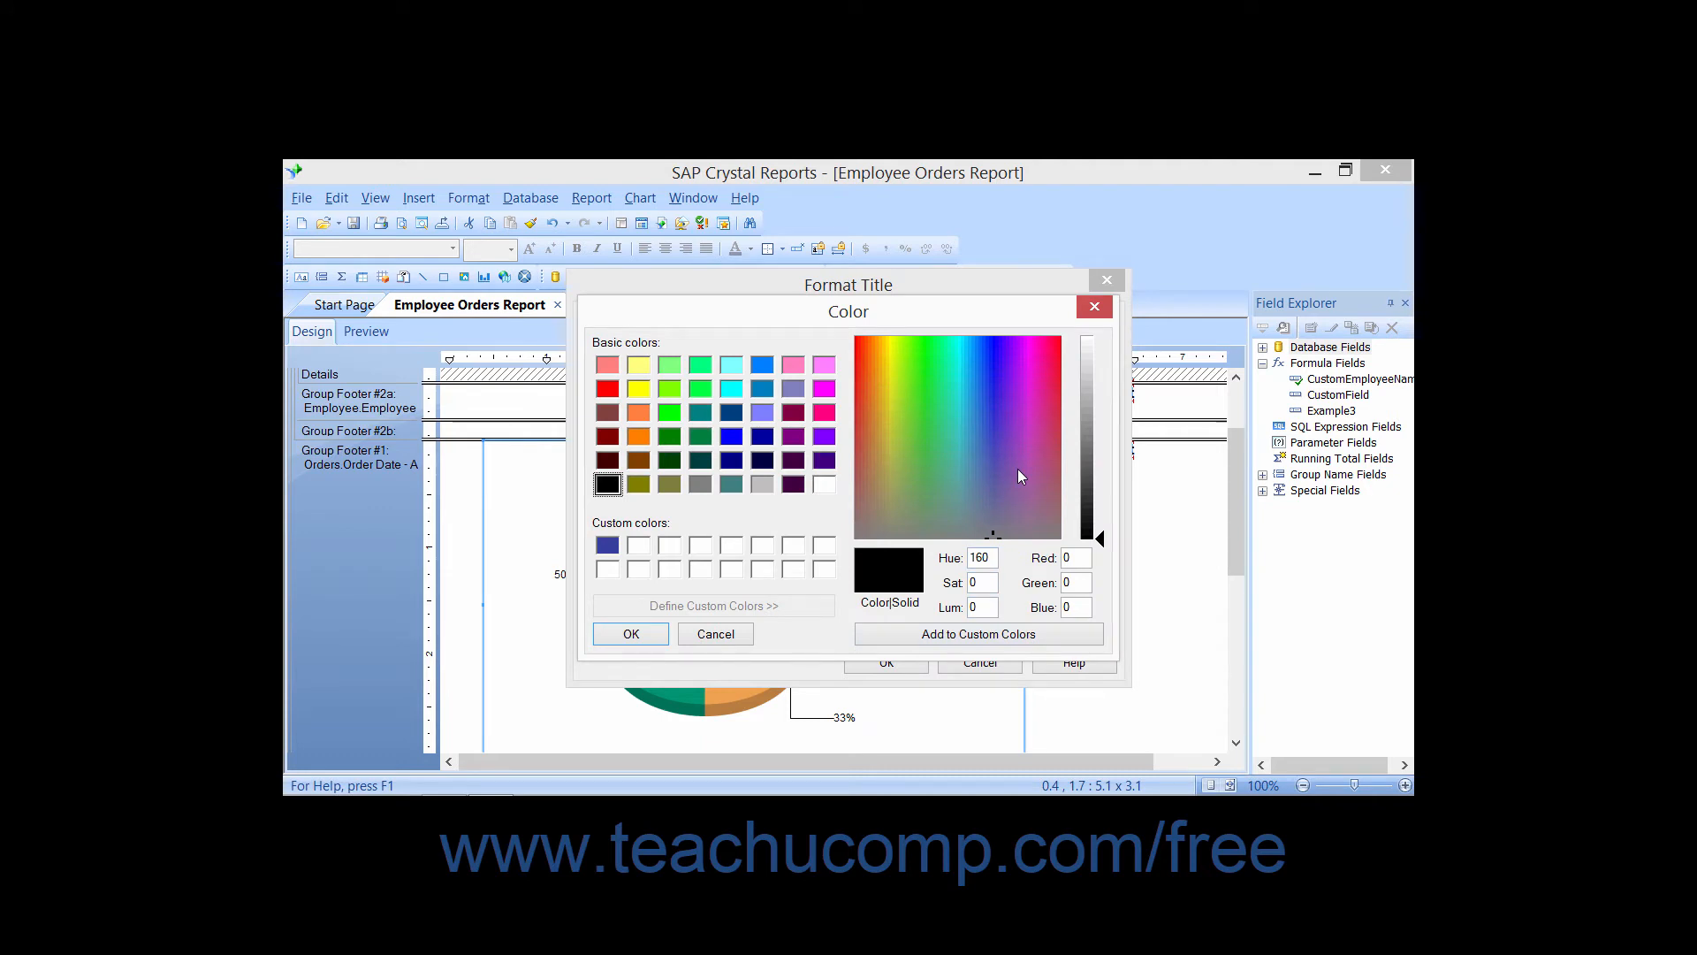
click(607, 546)
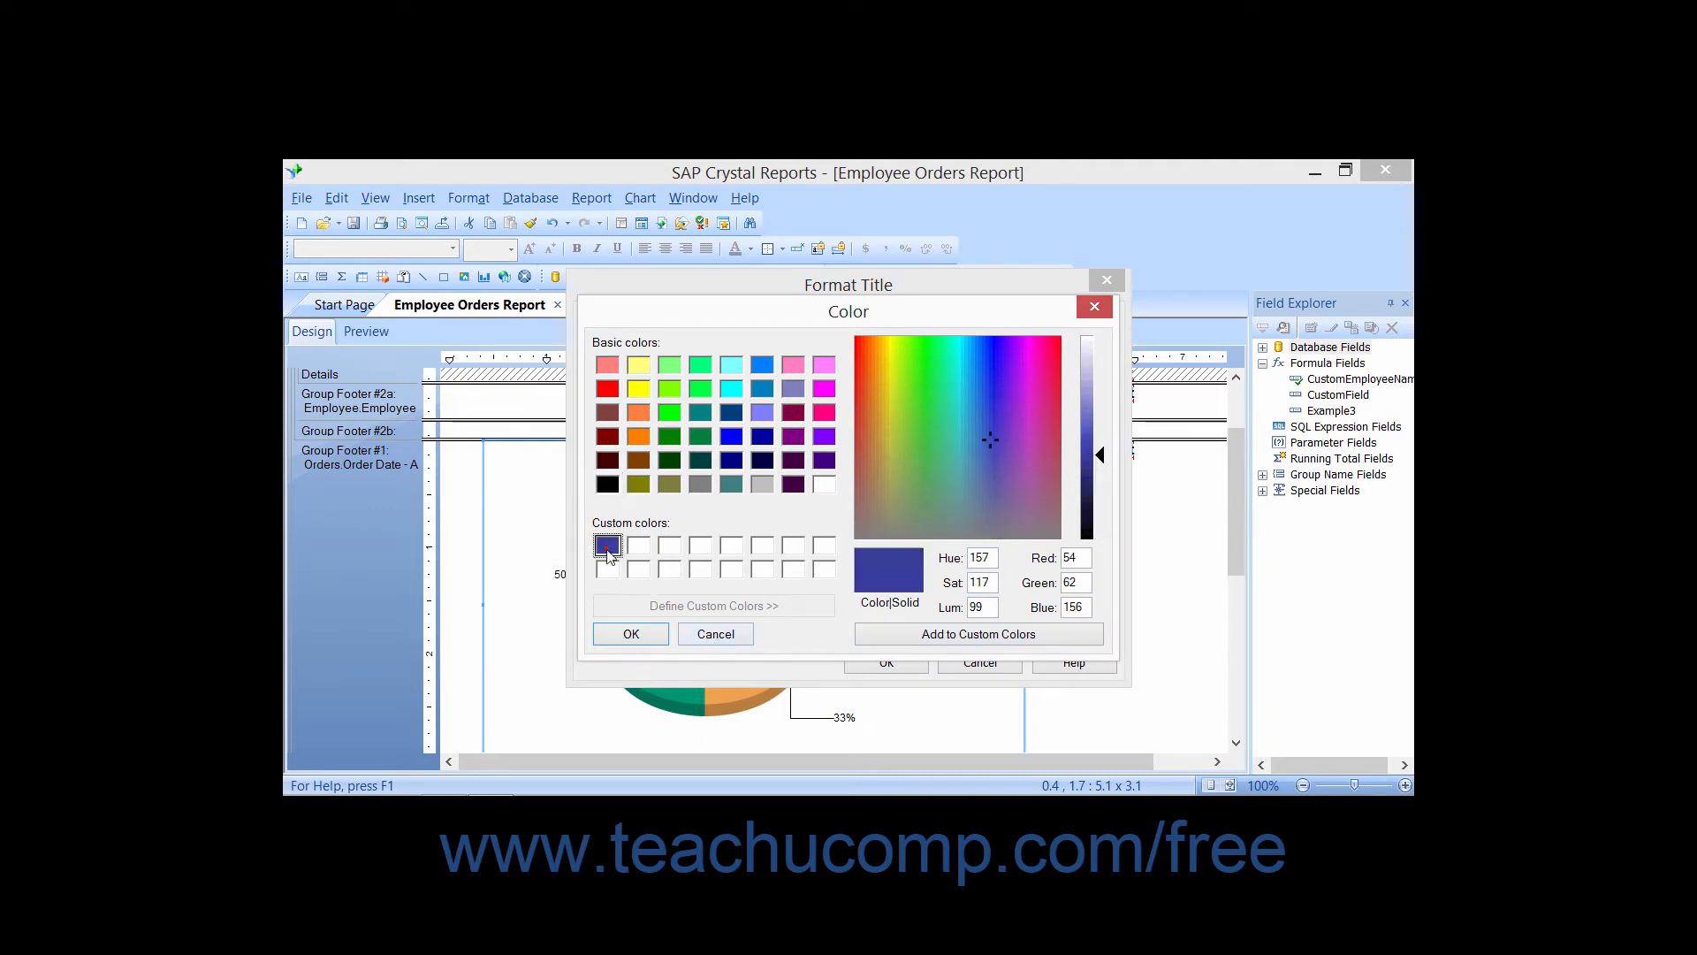
click(629, 635)
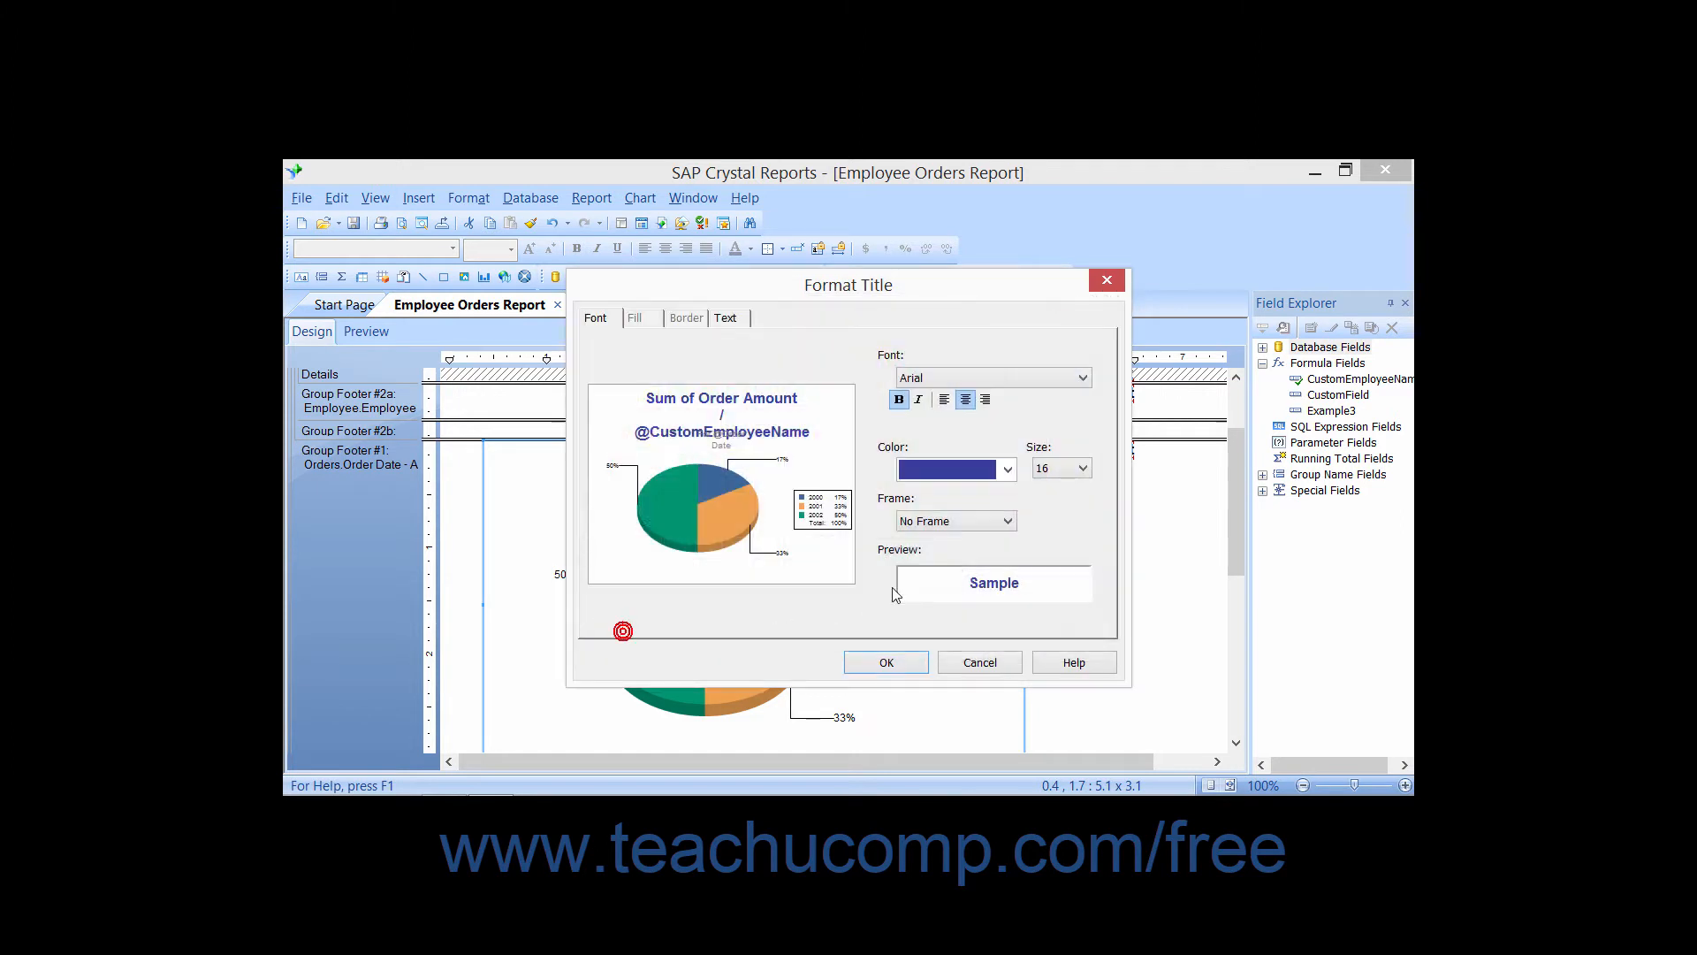
Step: Set the chart title's font size to 14, keep No Frame, and apply the title formatting
click(1083, 470)
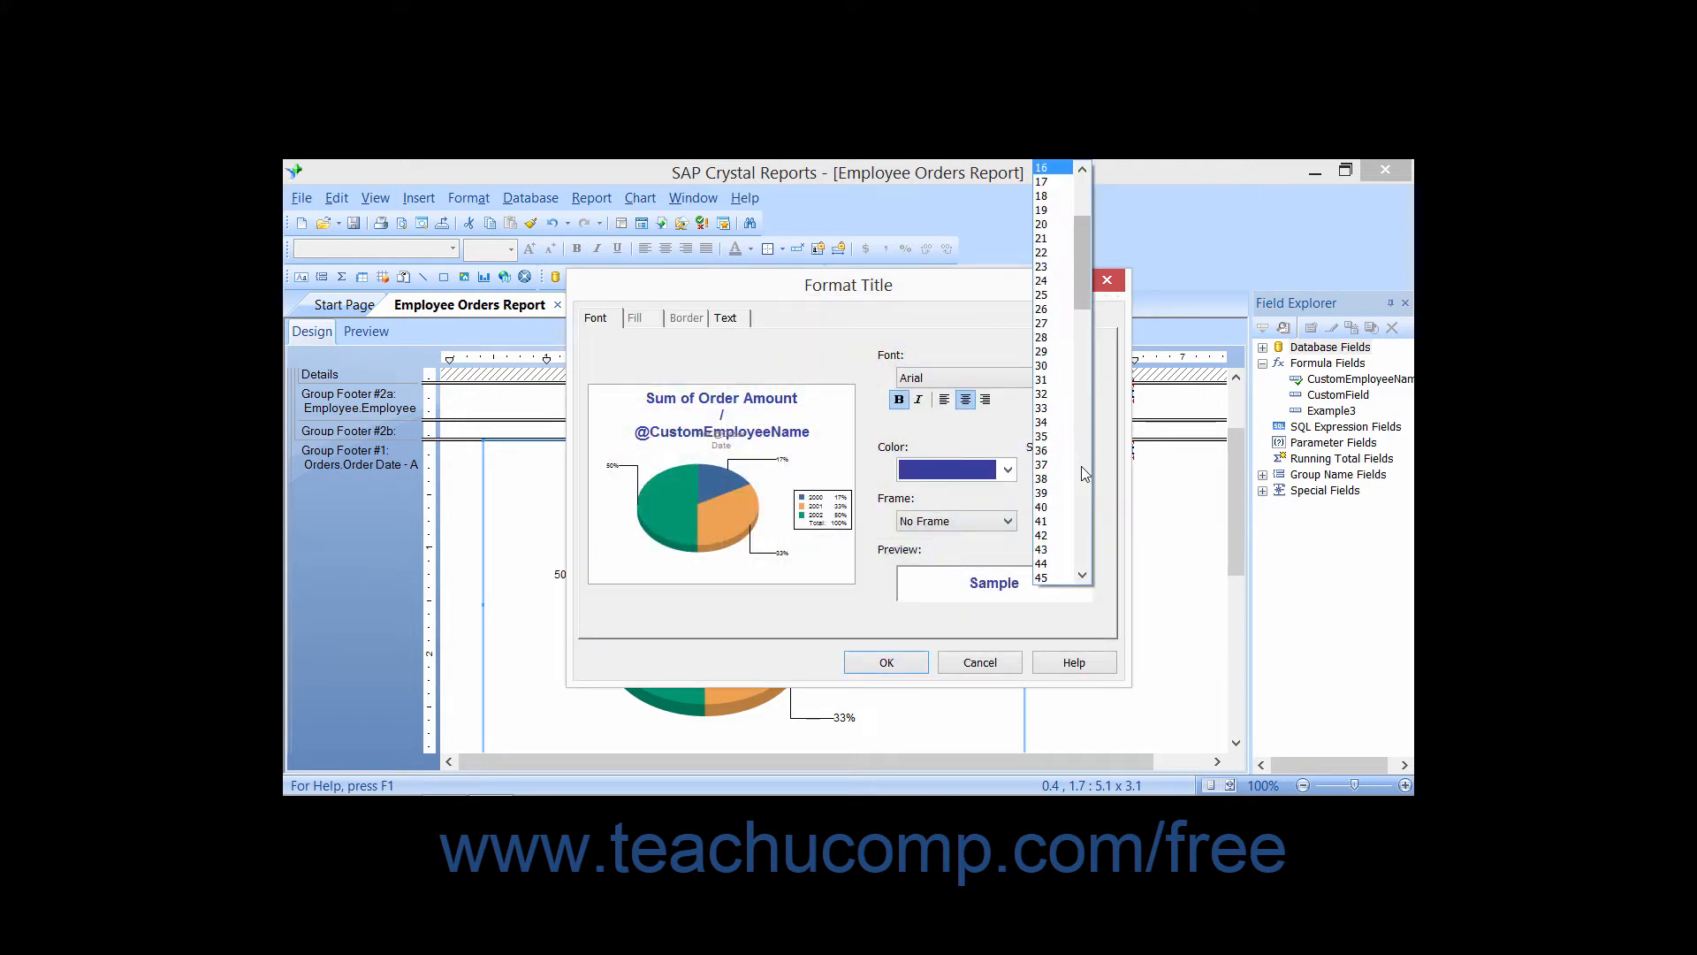
click(1083, 173)
click(1083, 171)
click(1067, 168)
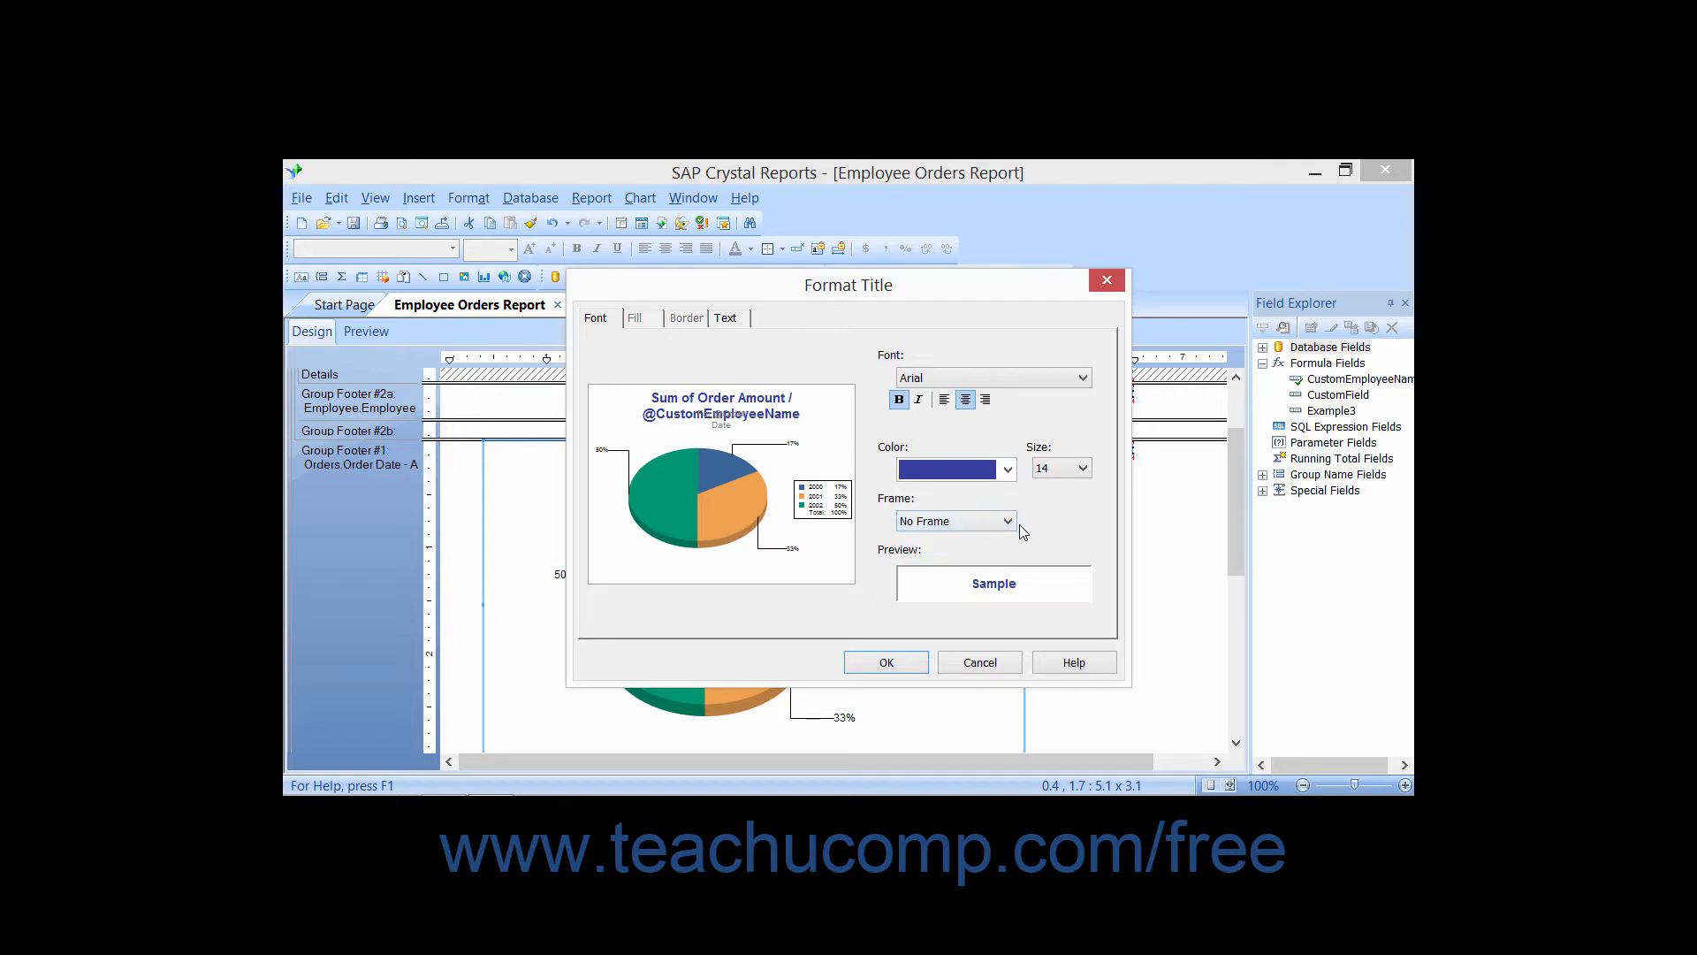
click(1013, 522)
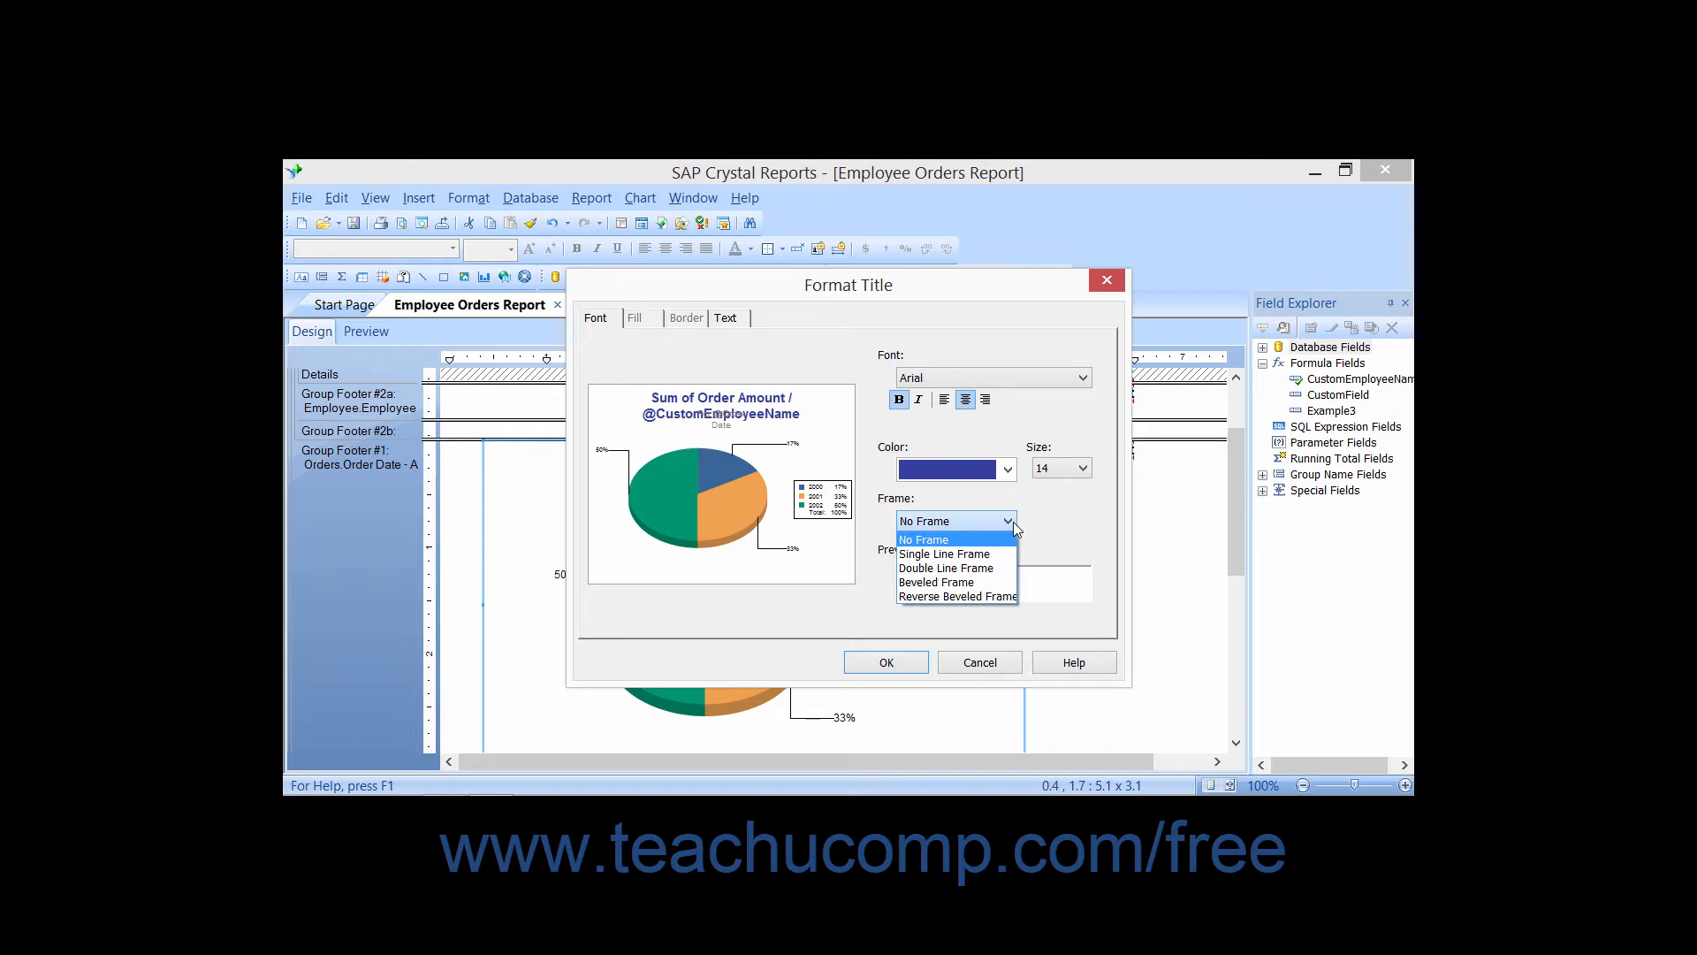
click(1013, 521)
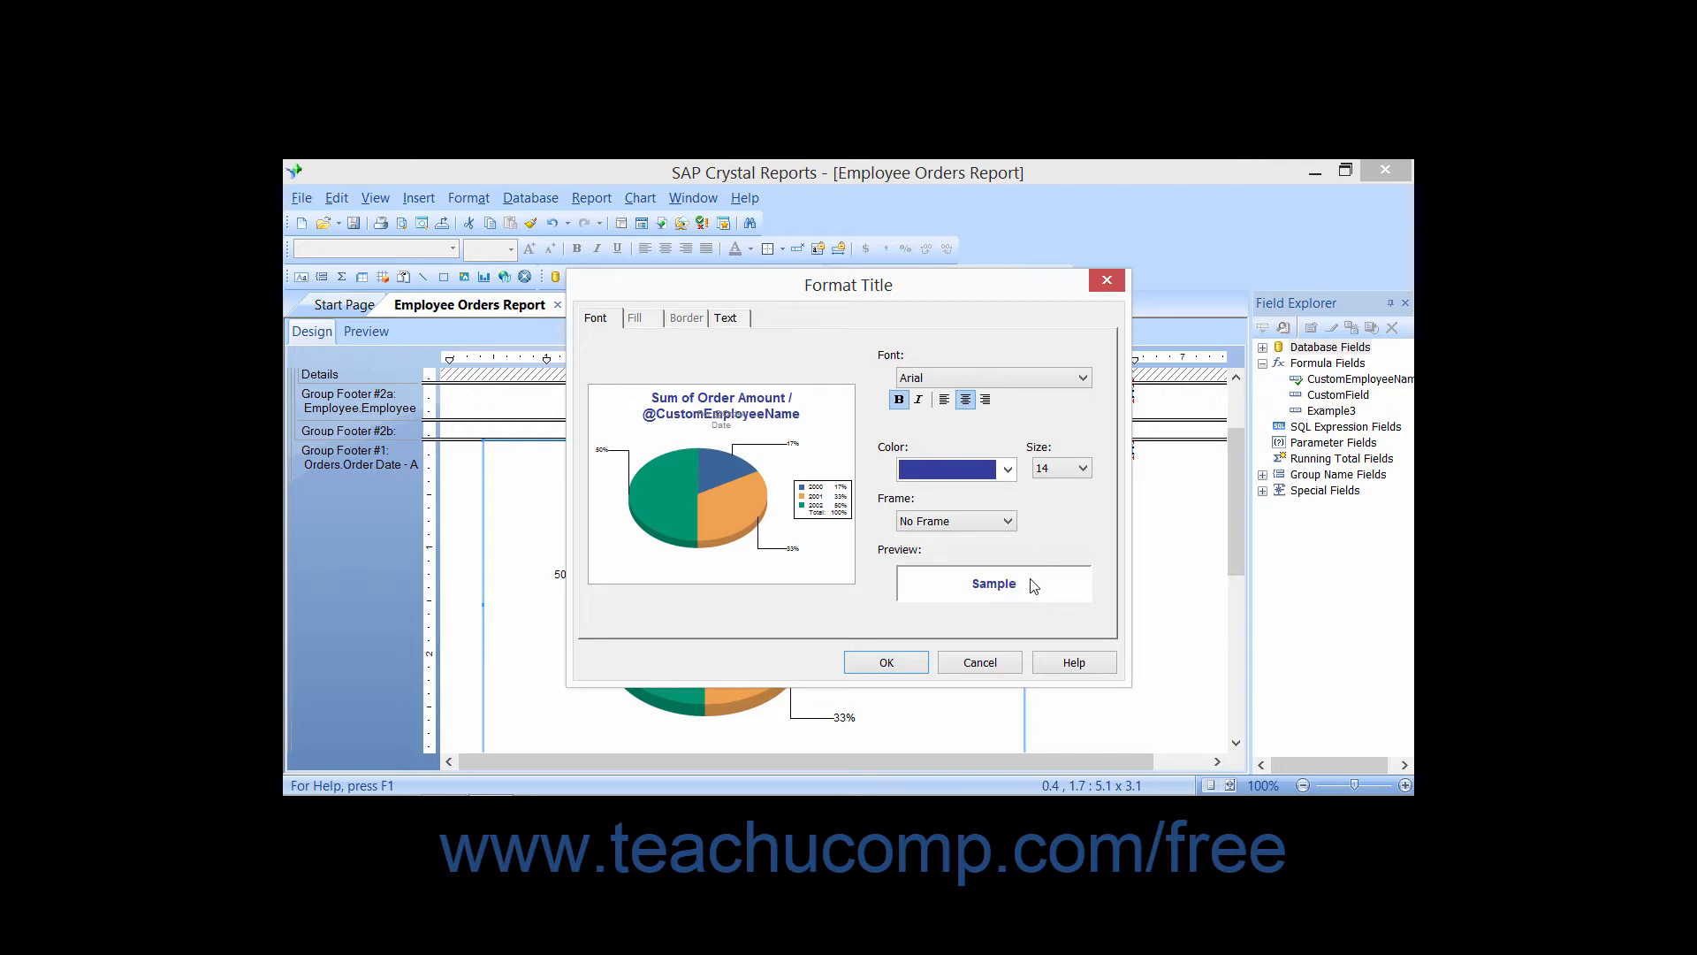
click(873, 662)
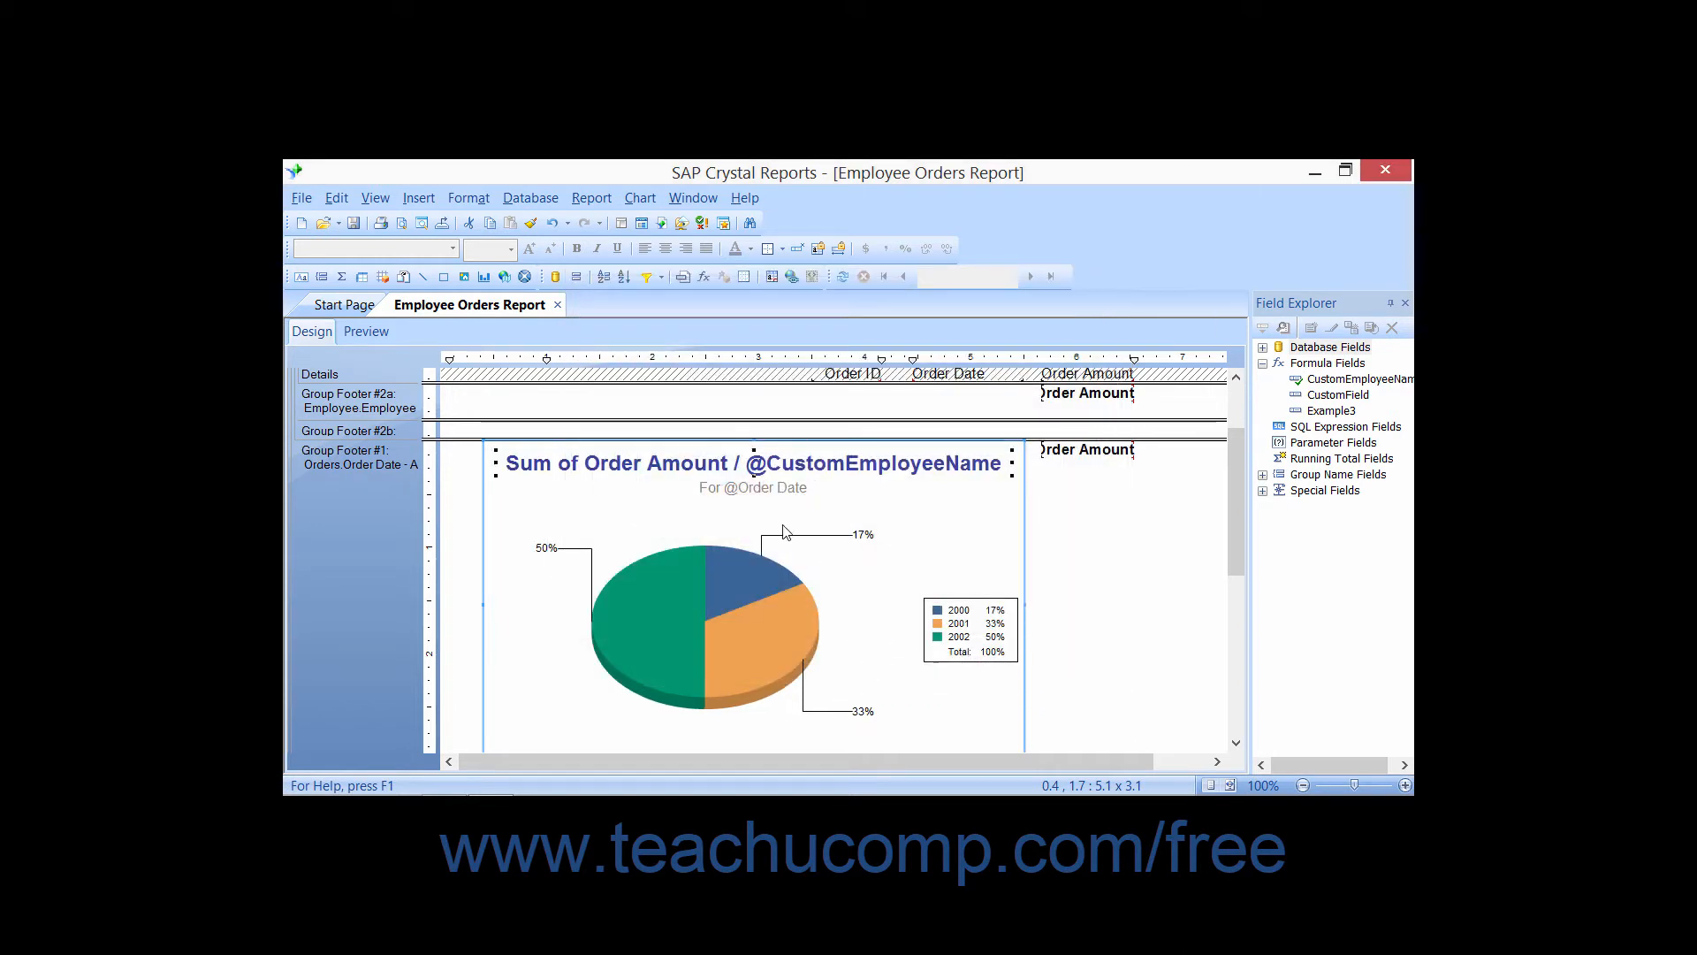
Step: Review the line color, style and thickness options for the feeler line of the 17% slice
click(779, 536)
right_click(782, 542)
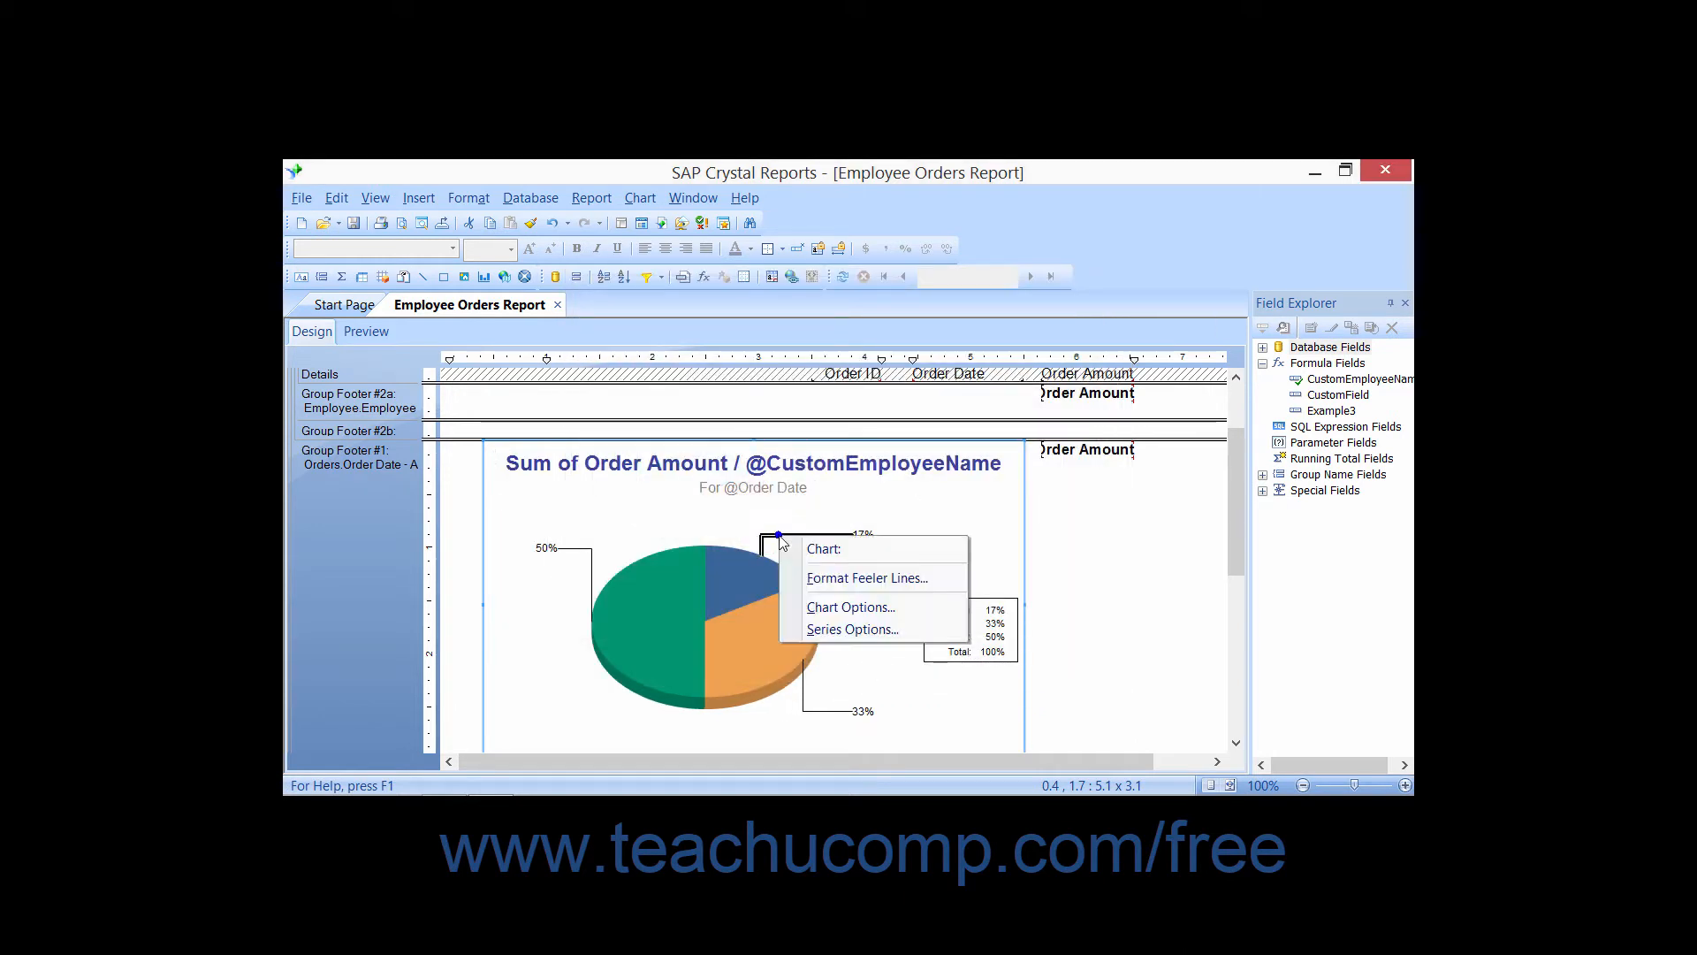
click(815, 577)
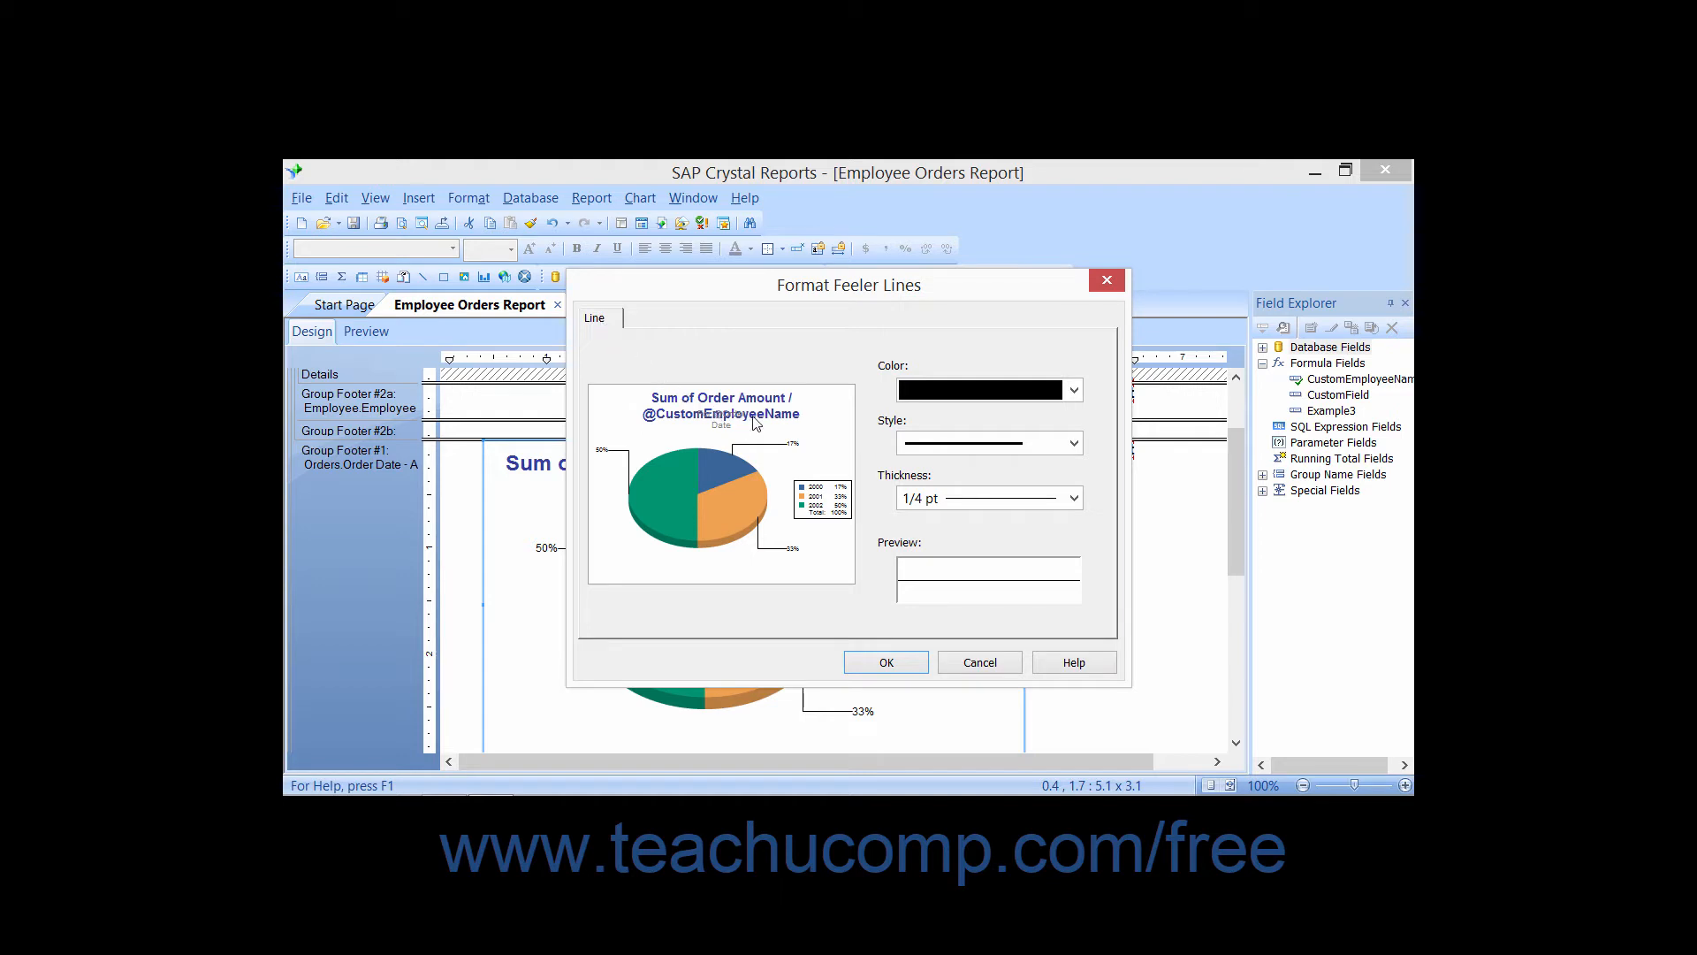
click(1075, 391)
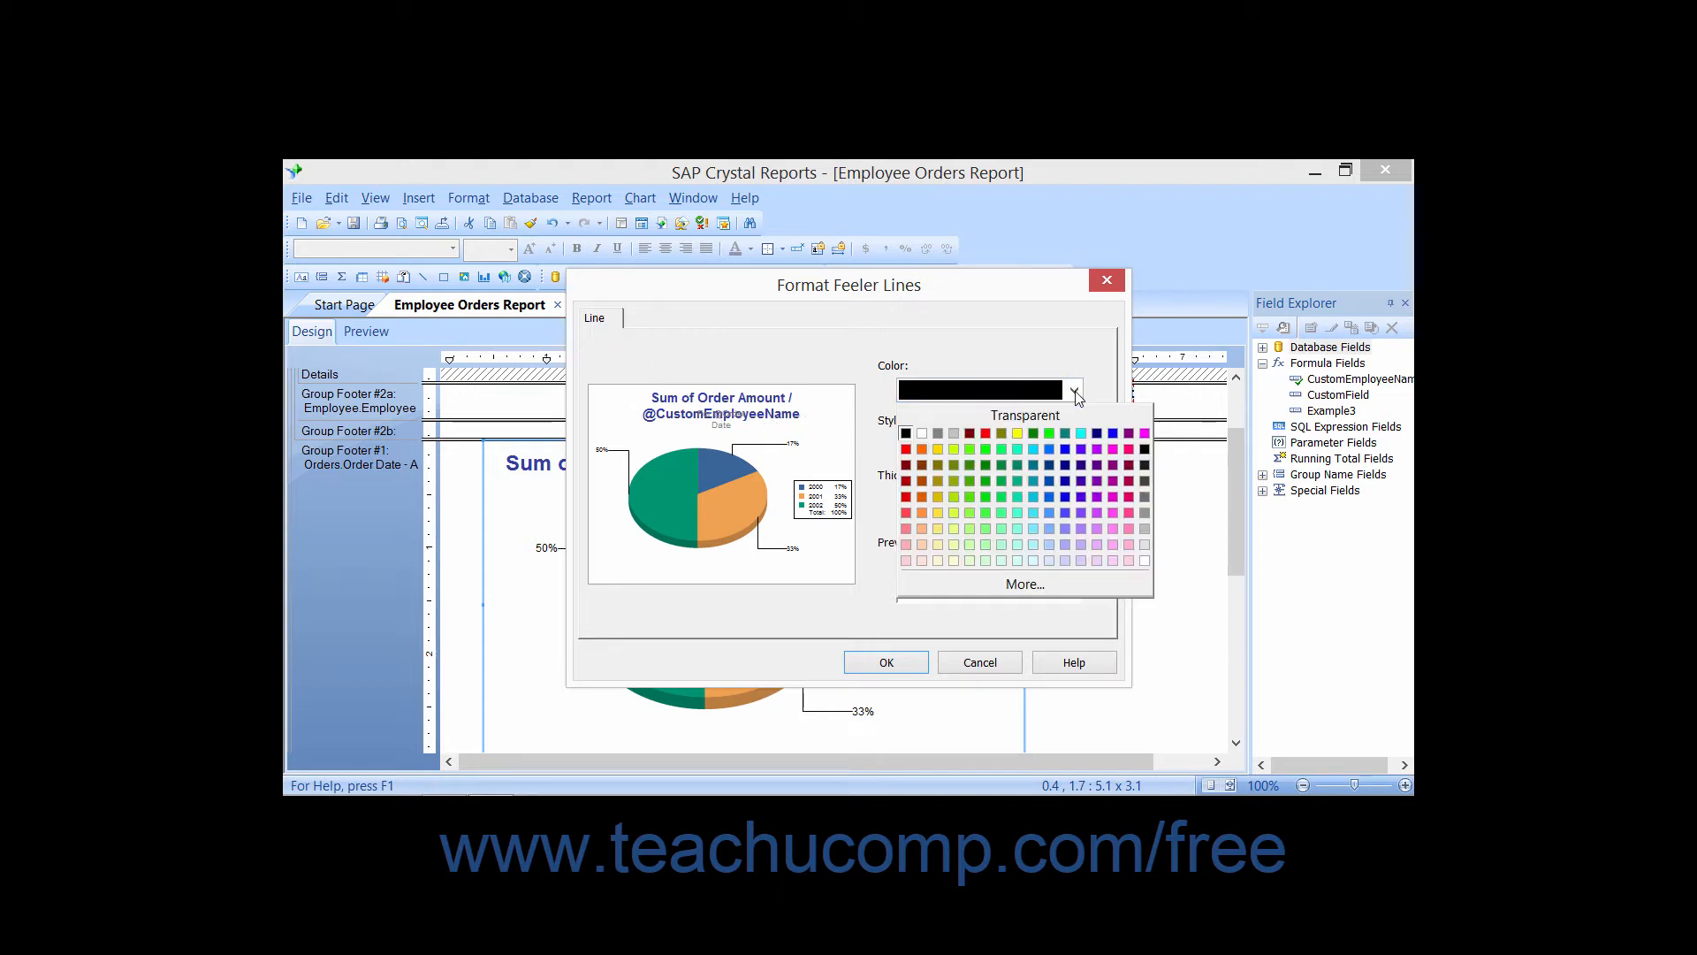
click(1091, 400)
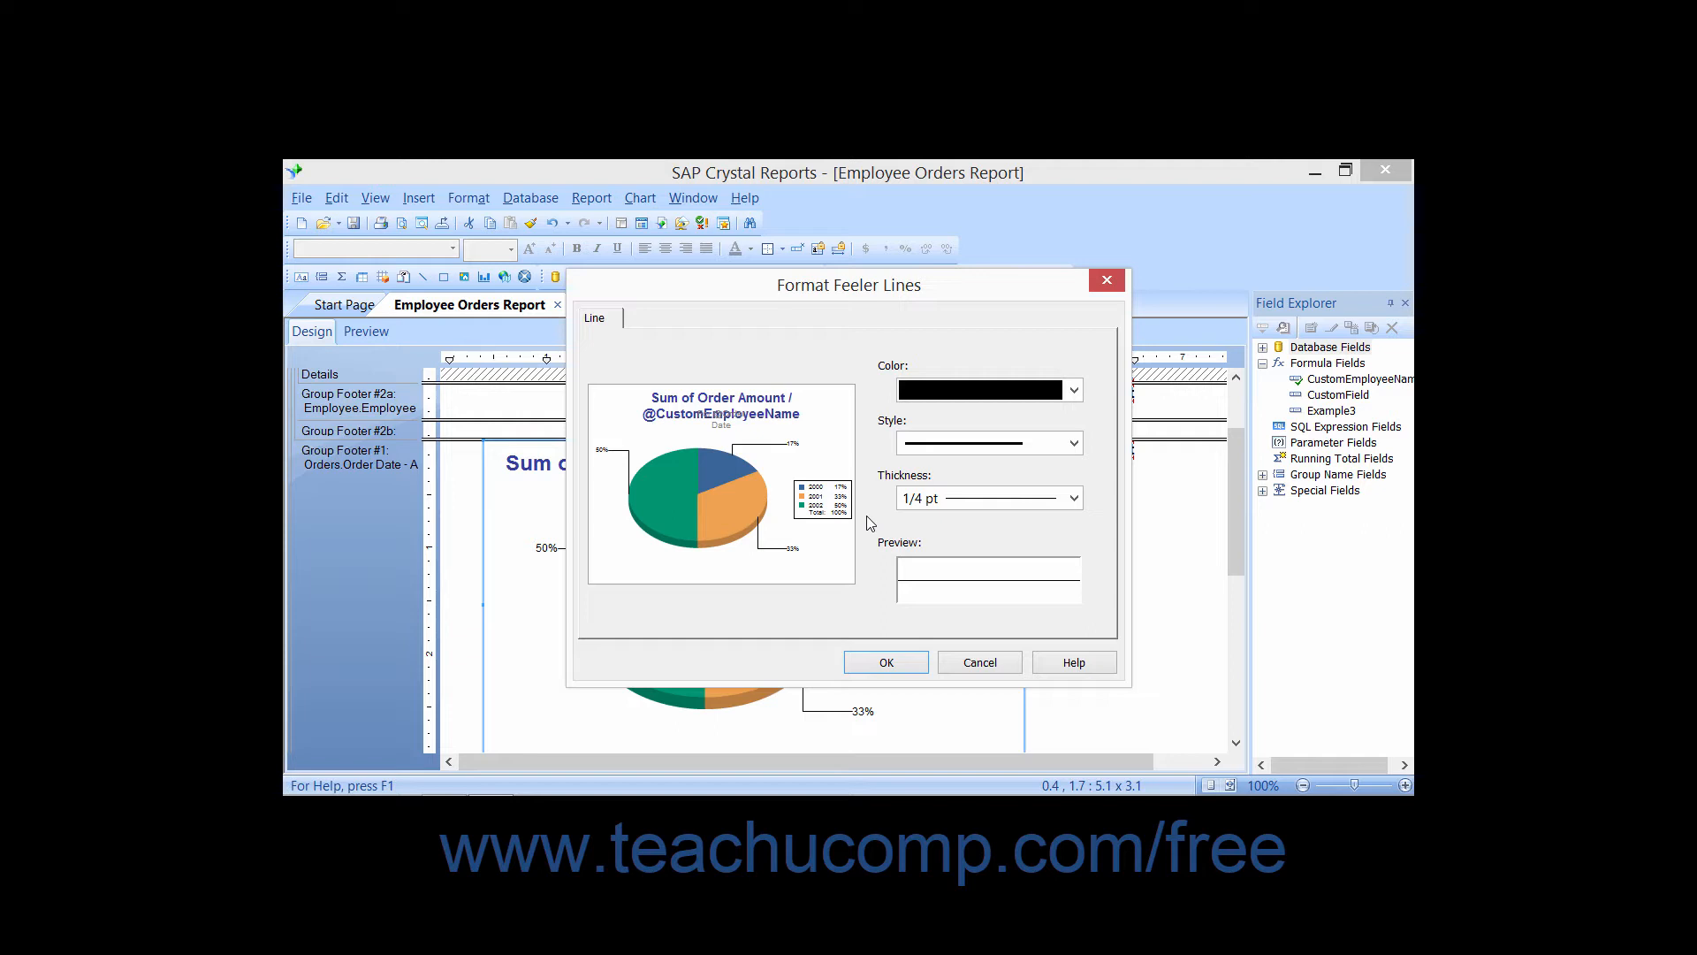
click(887, 662)
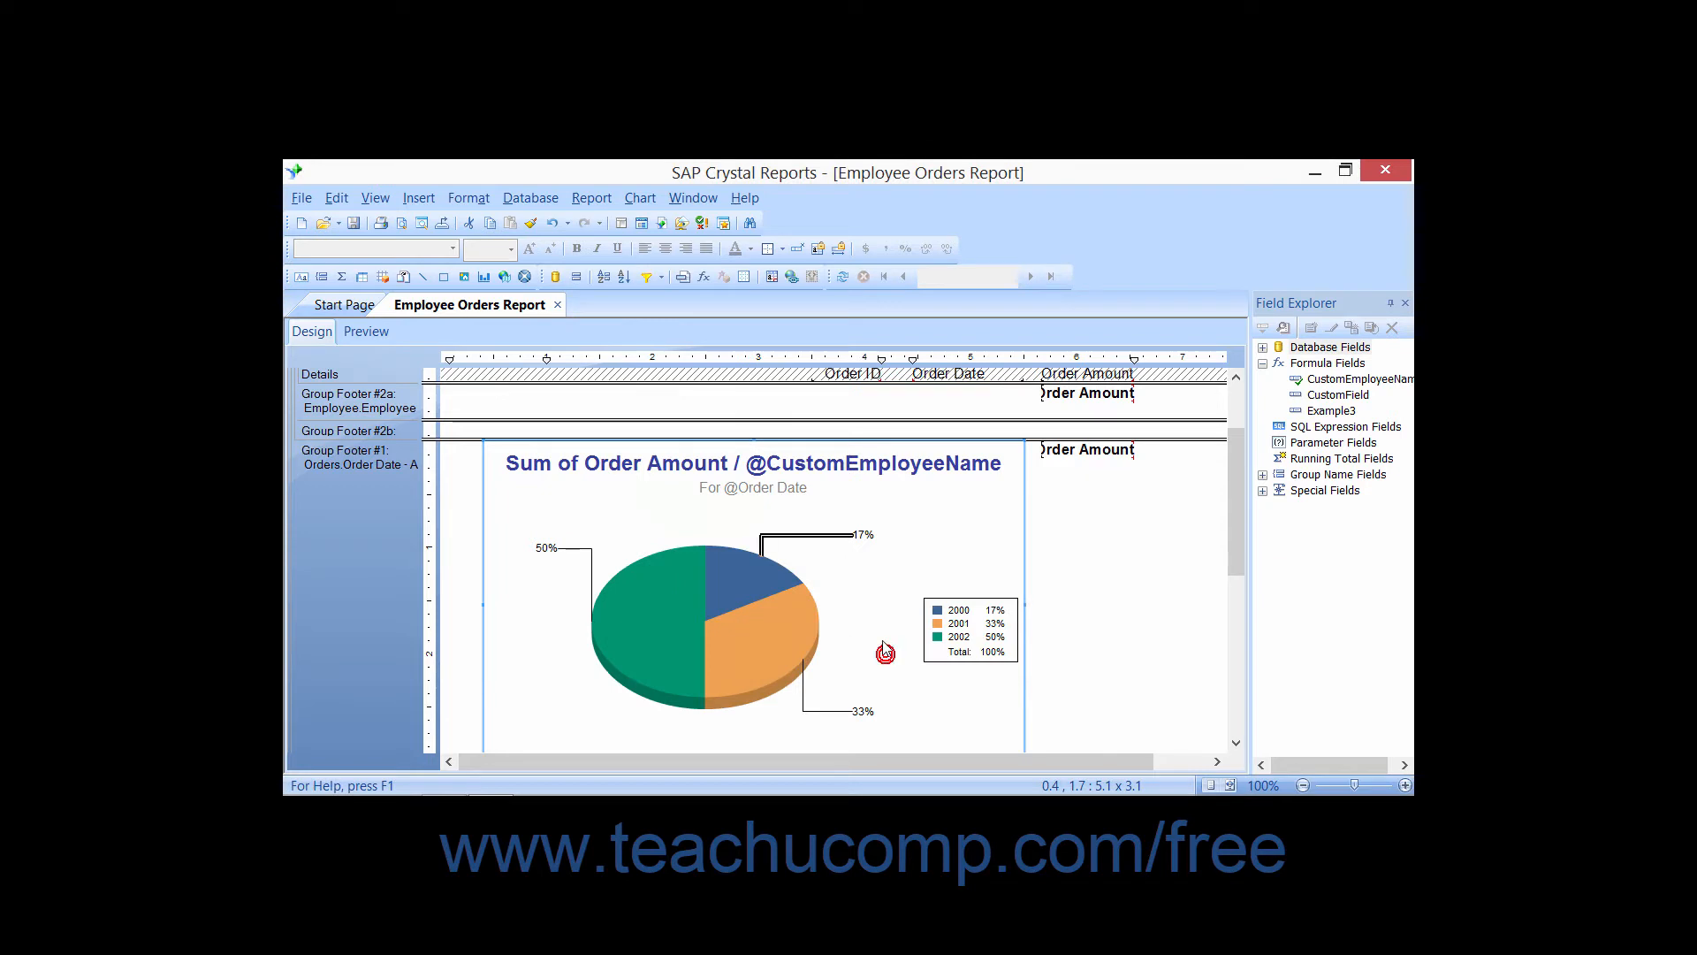
Step: Review the border and layout options for the chart legend, then discard the legend formatting
click(933, 619)
right_click(932, 619)
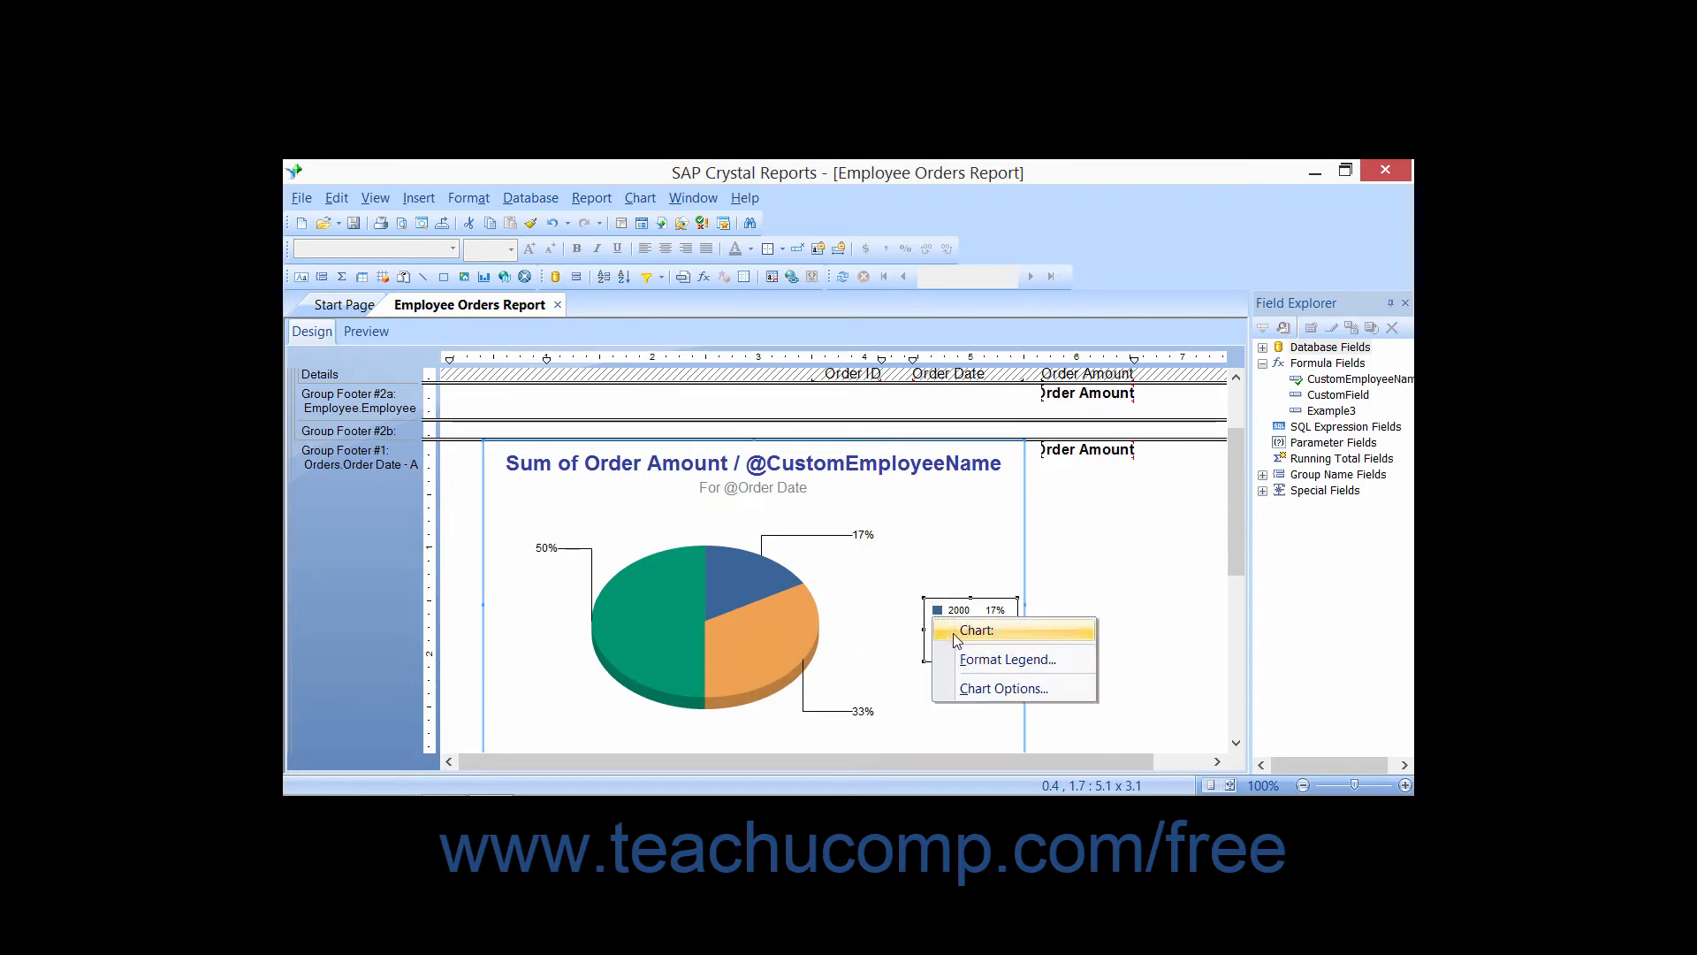
click(963, 660)
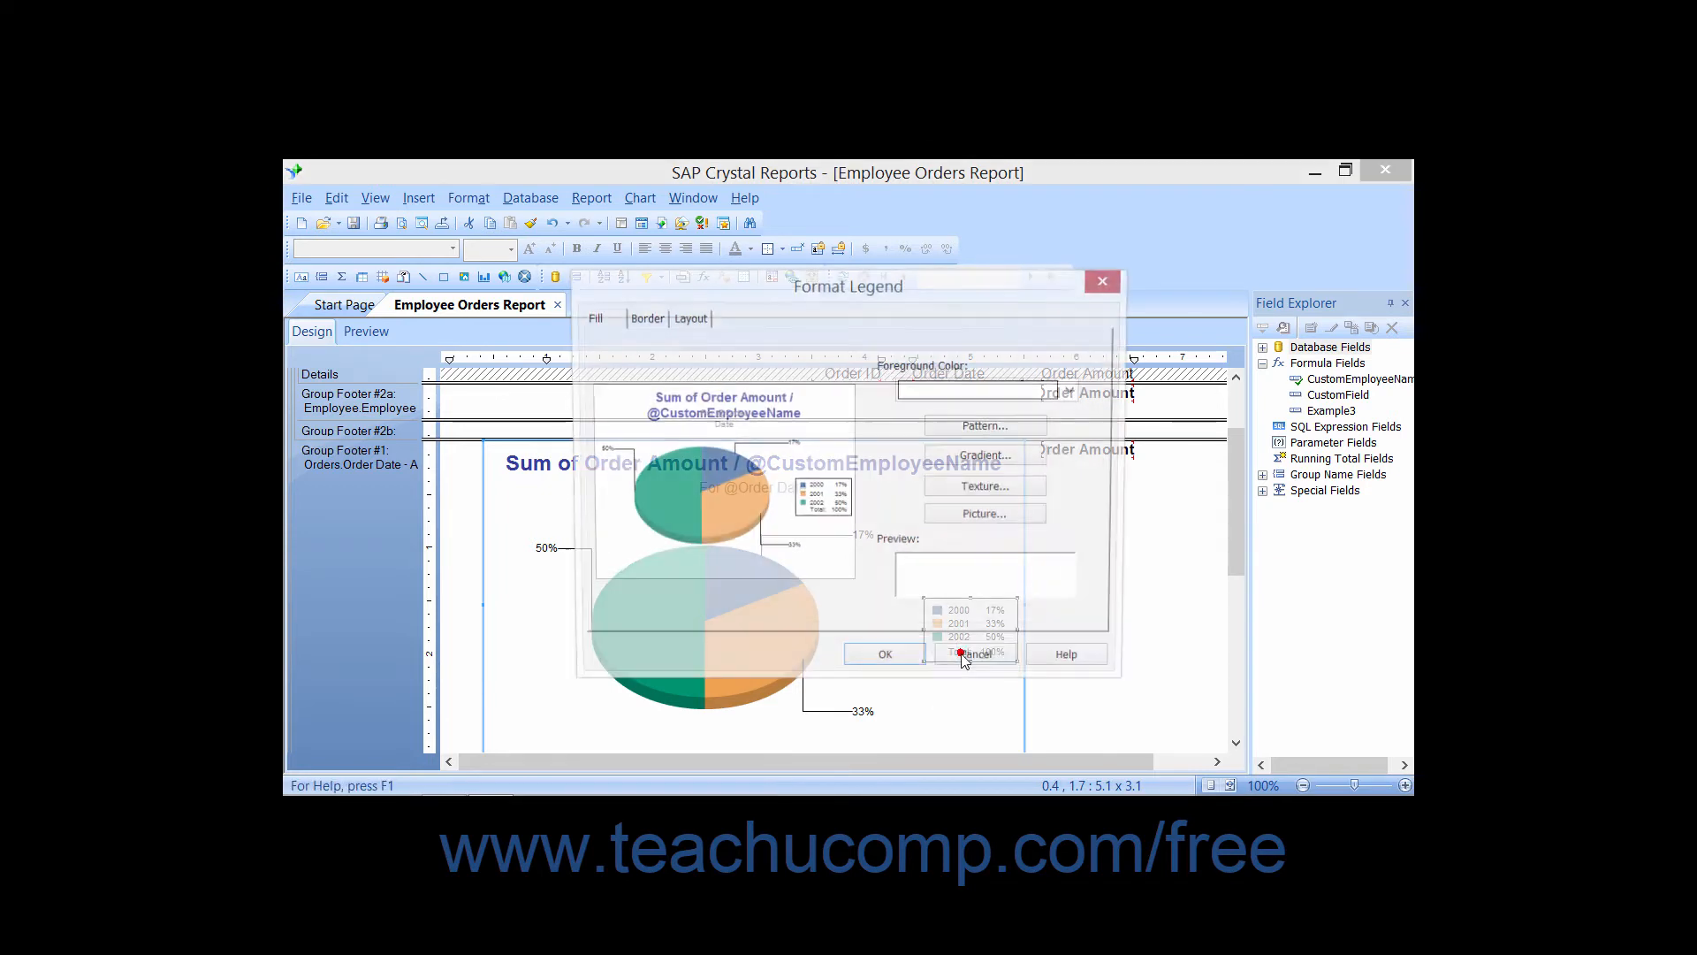
click(645, 321)
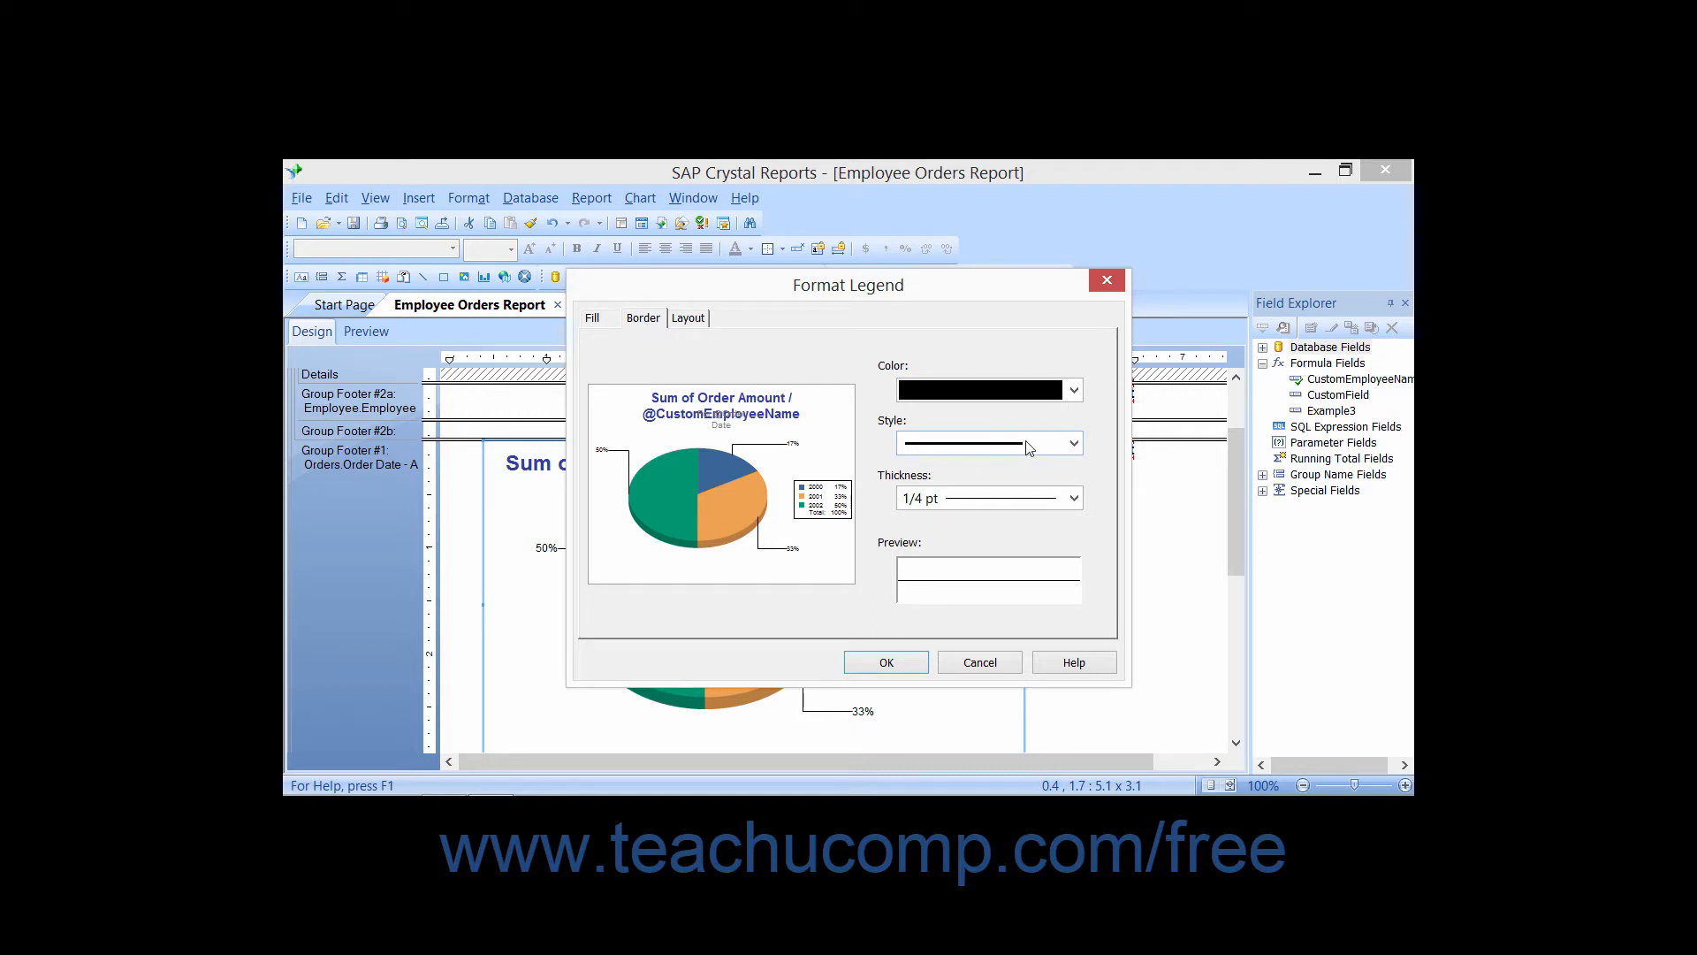
click(1077, 390)
click(906, 432)
click(690, 318)
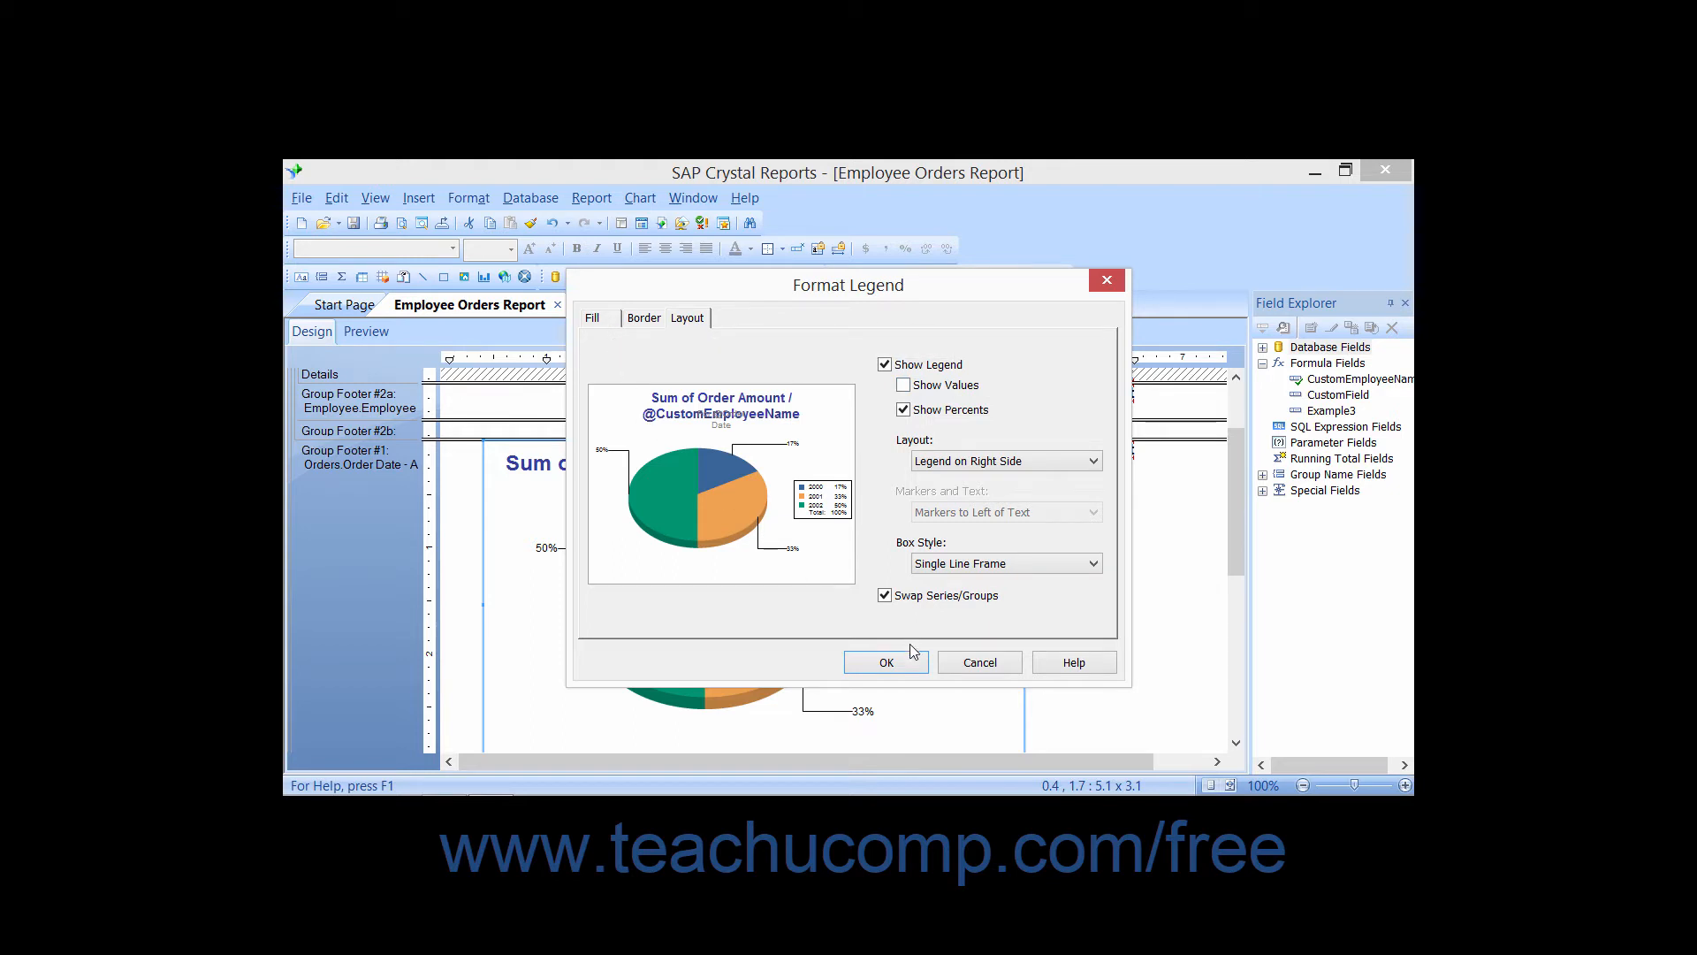
click(963, 664)
Step: Set the fill foreground color of the green 2002 pie slice to pale aqua green
click(674, 601)
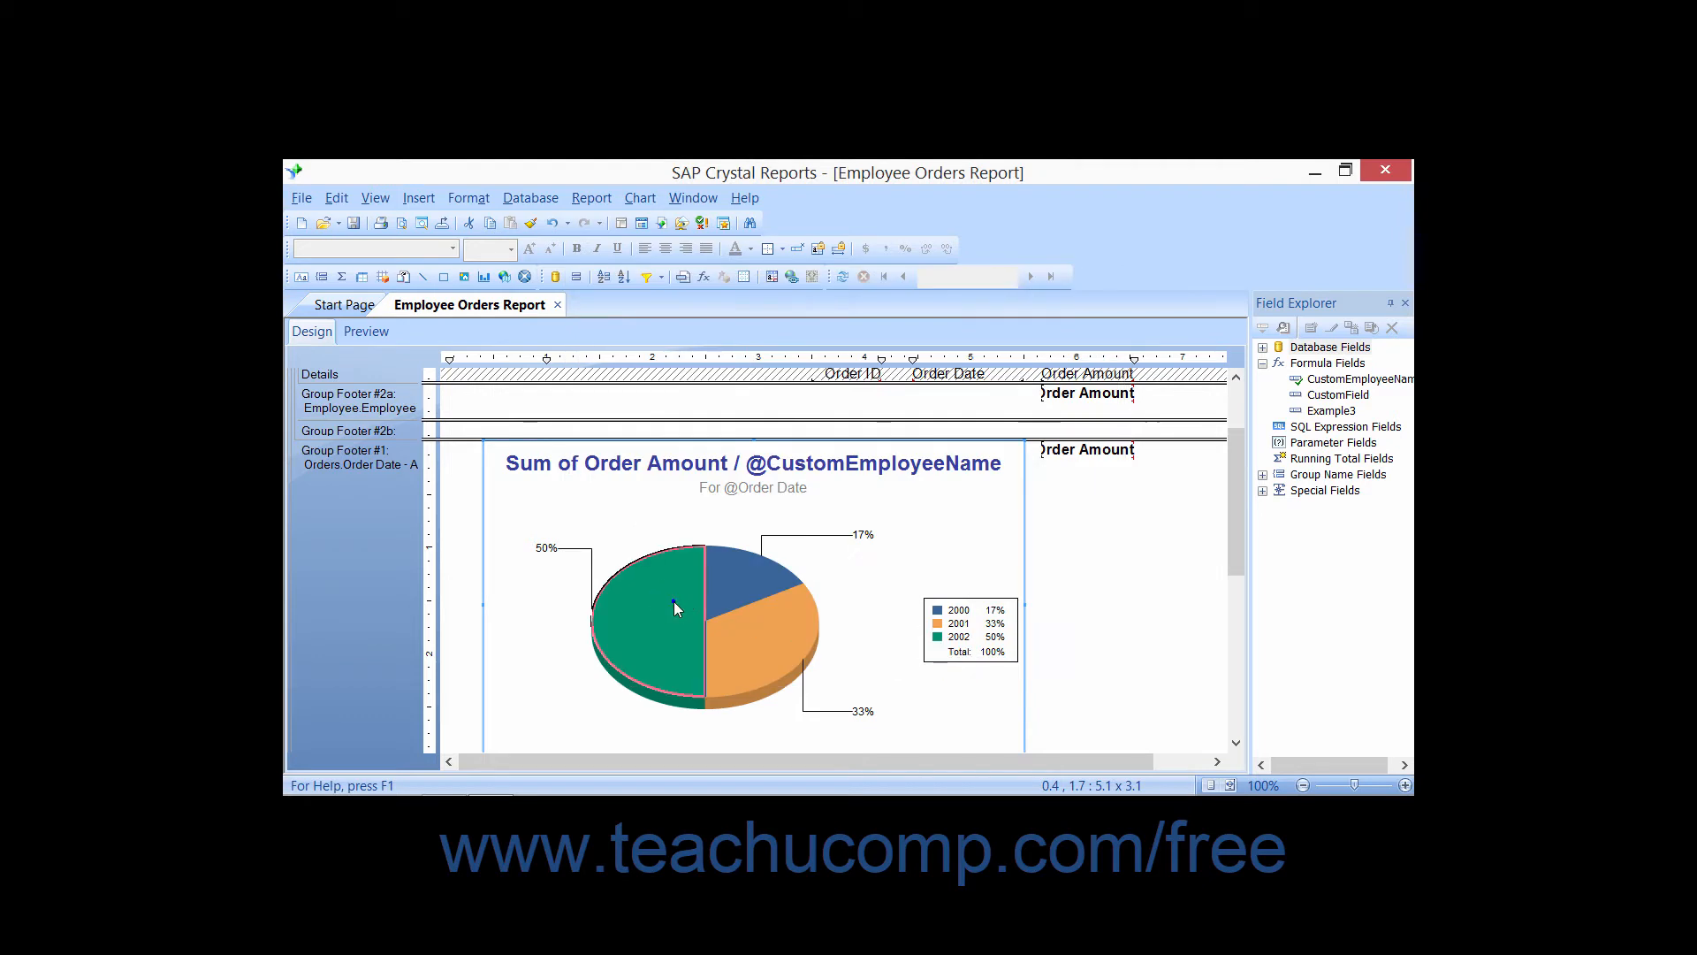
right_click(674, 601)
click(704, 642)
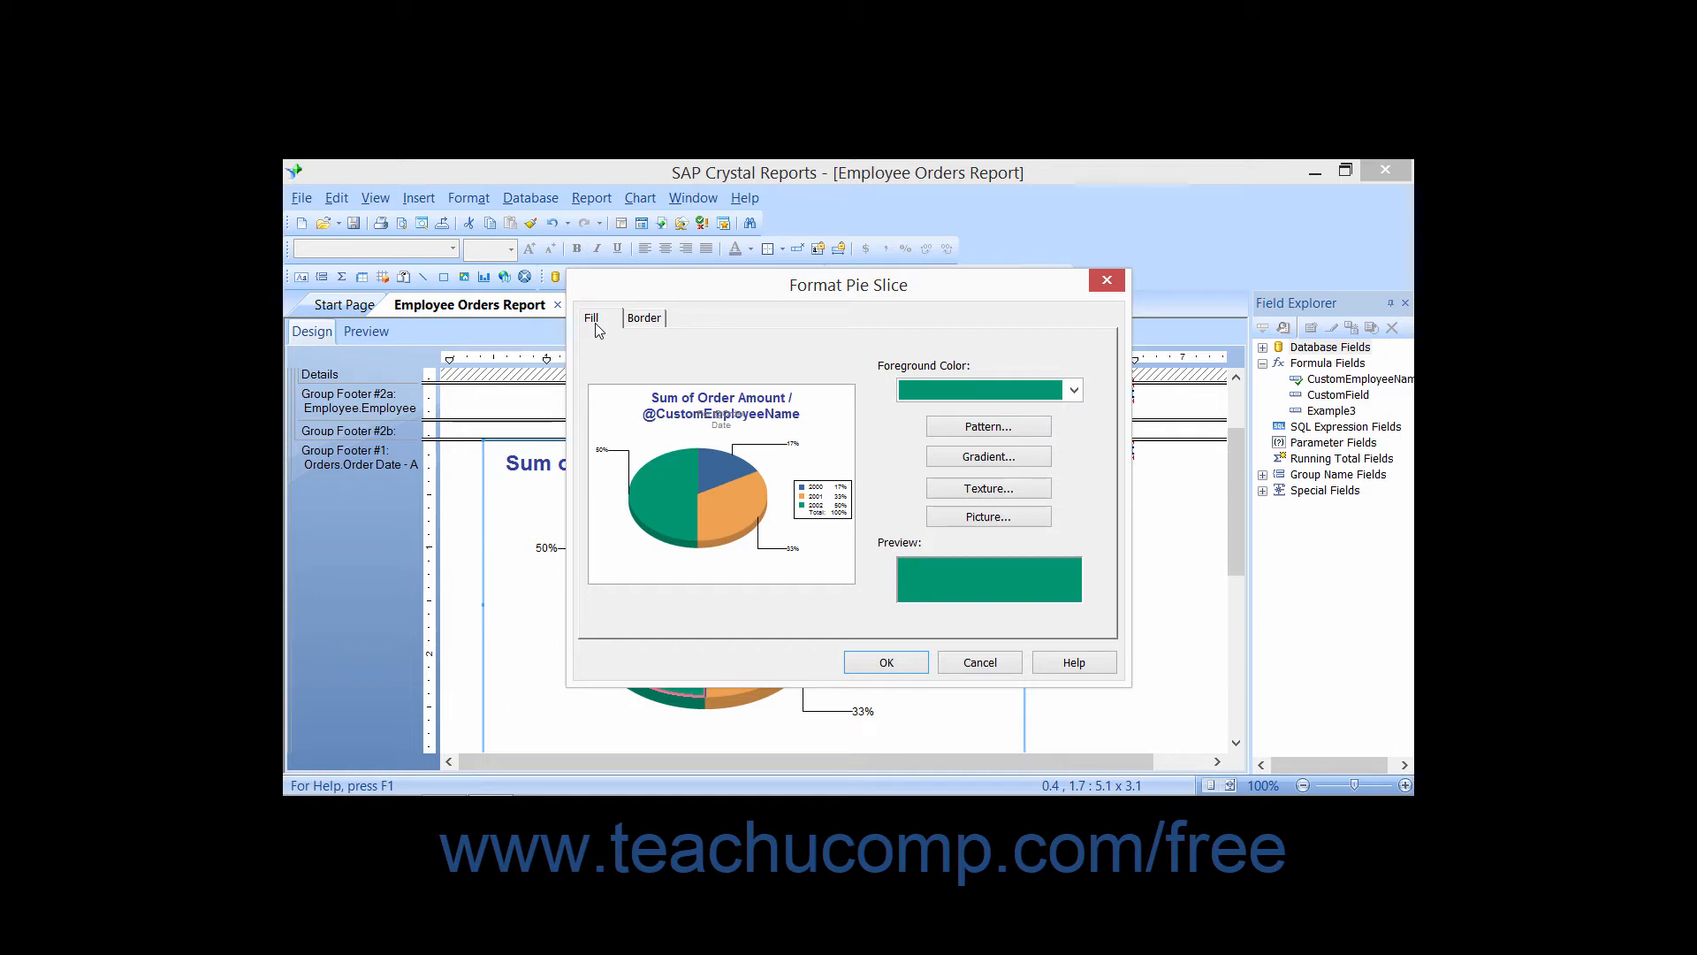
click(1074, 390)
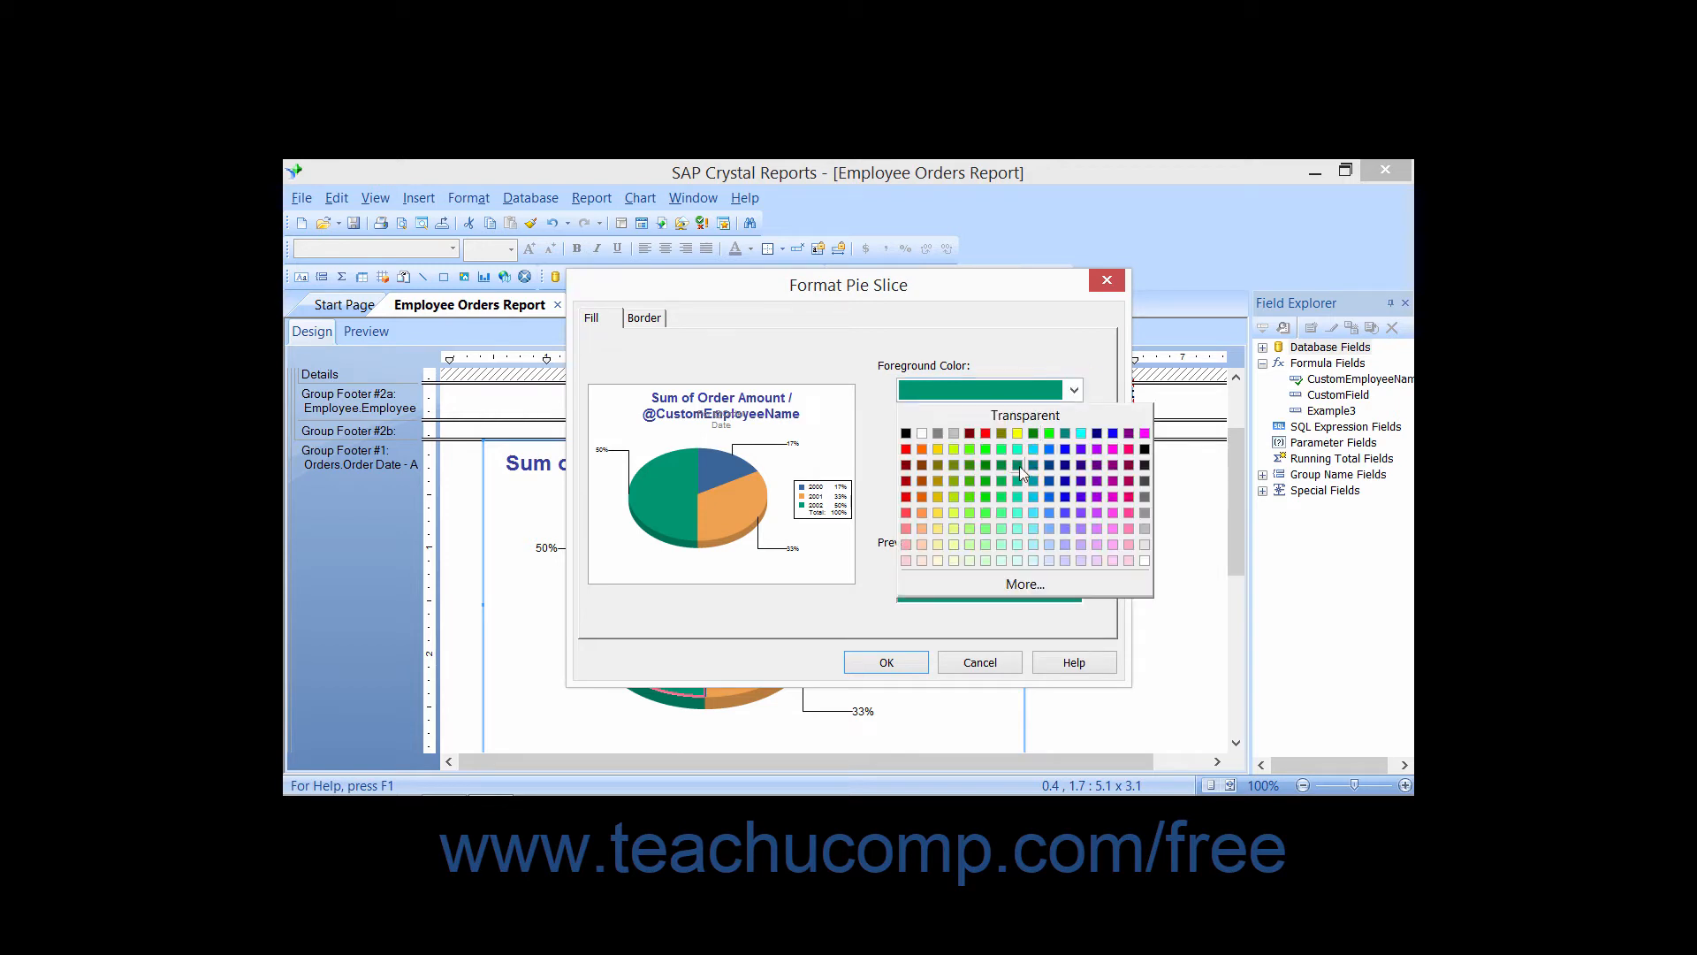
click(1018, 544)
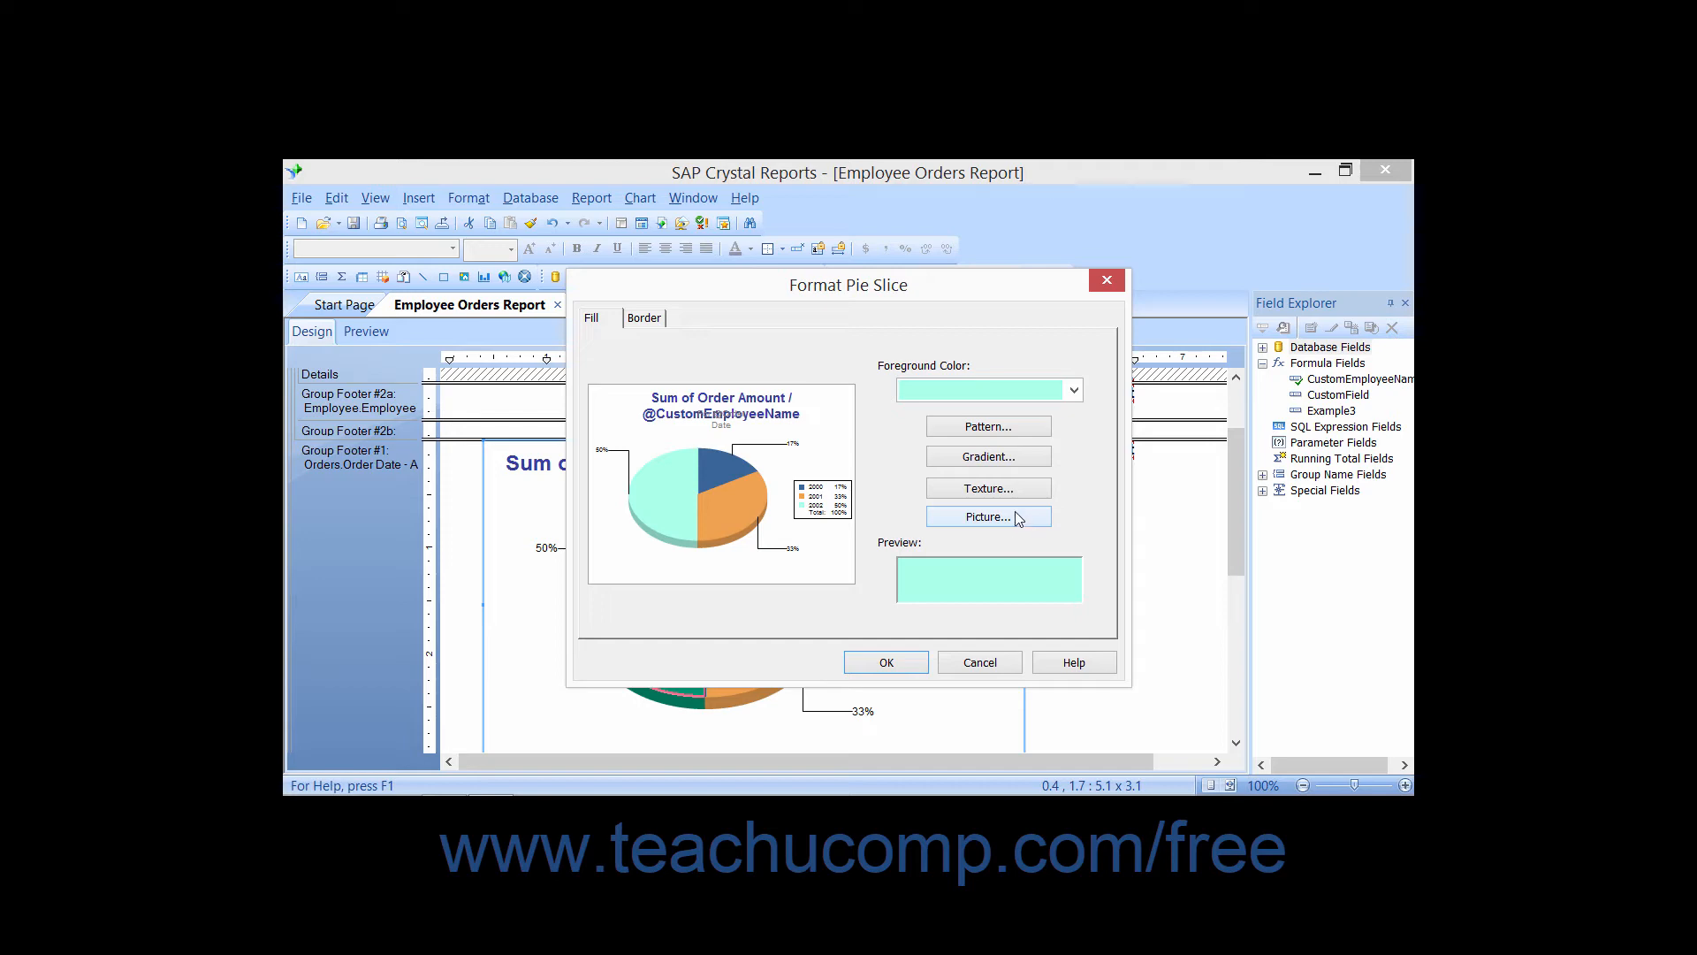
Step: Fill the 2002 pie slice with a diagonal stripe pattern using a red foreground color
click(1034, 428)
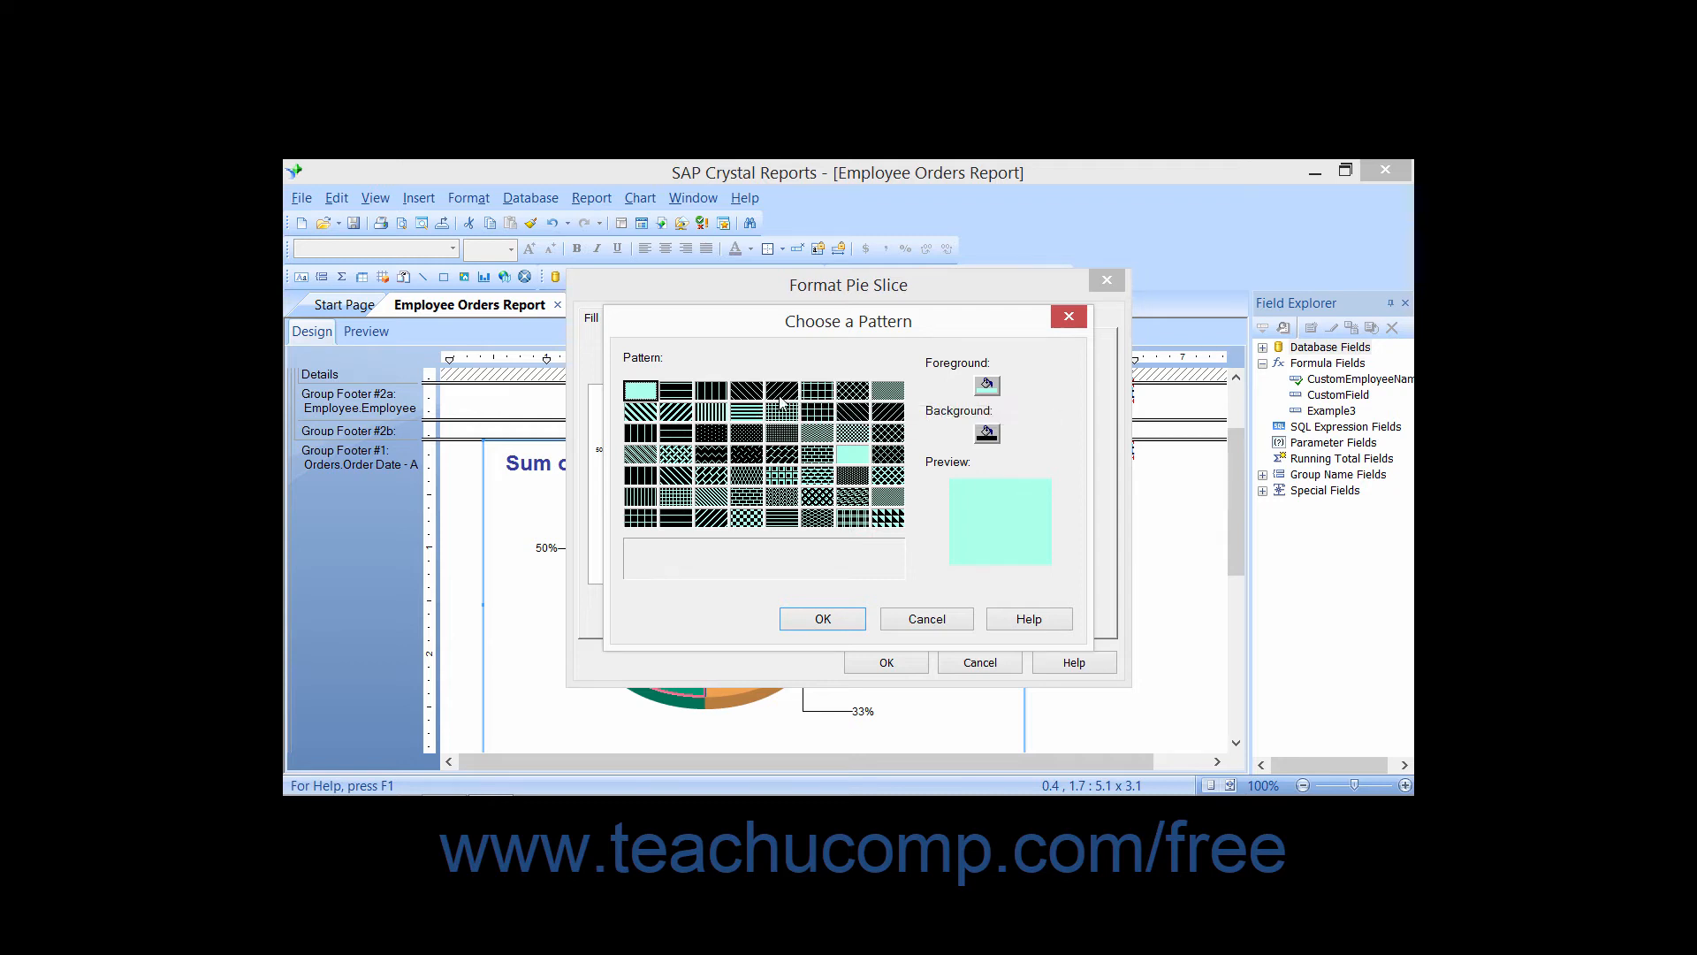
click(641, 415)
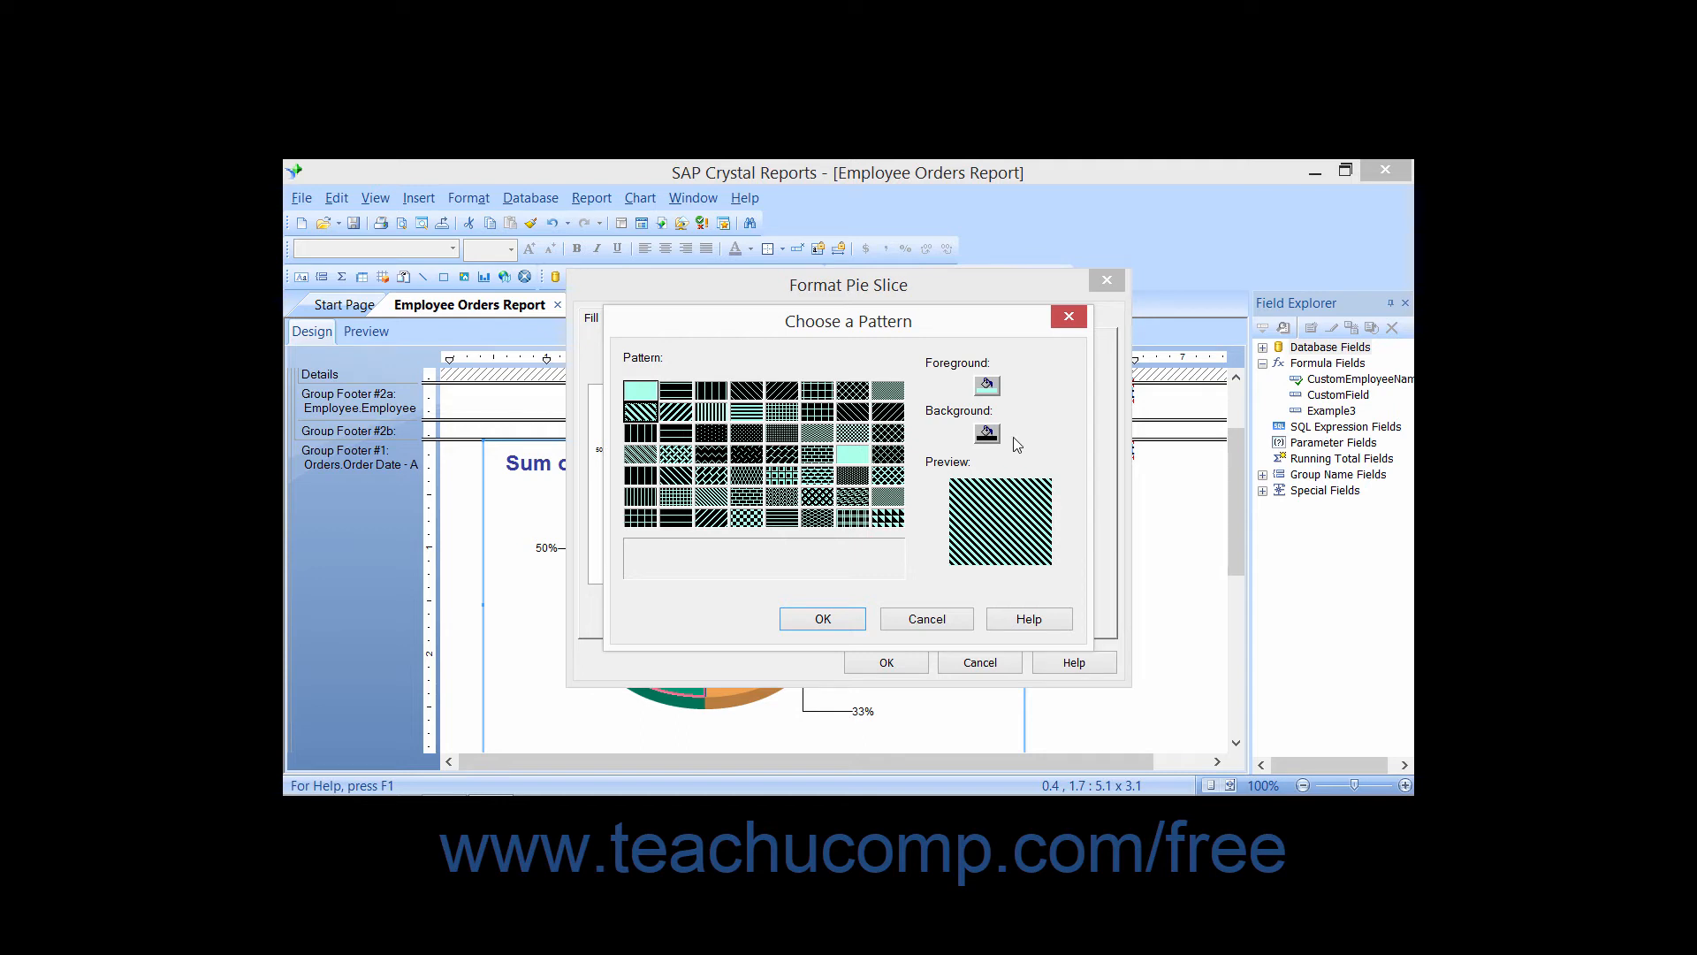
click(986, 385)
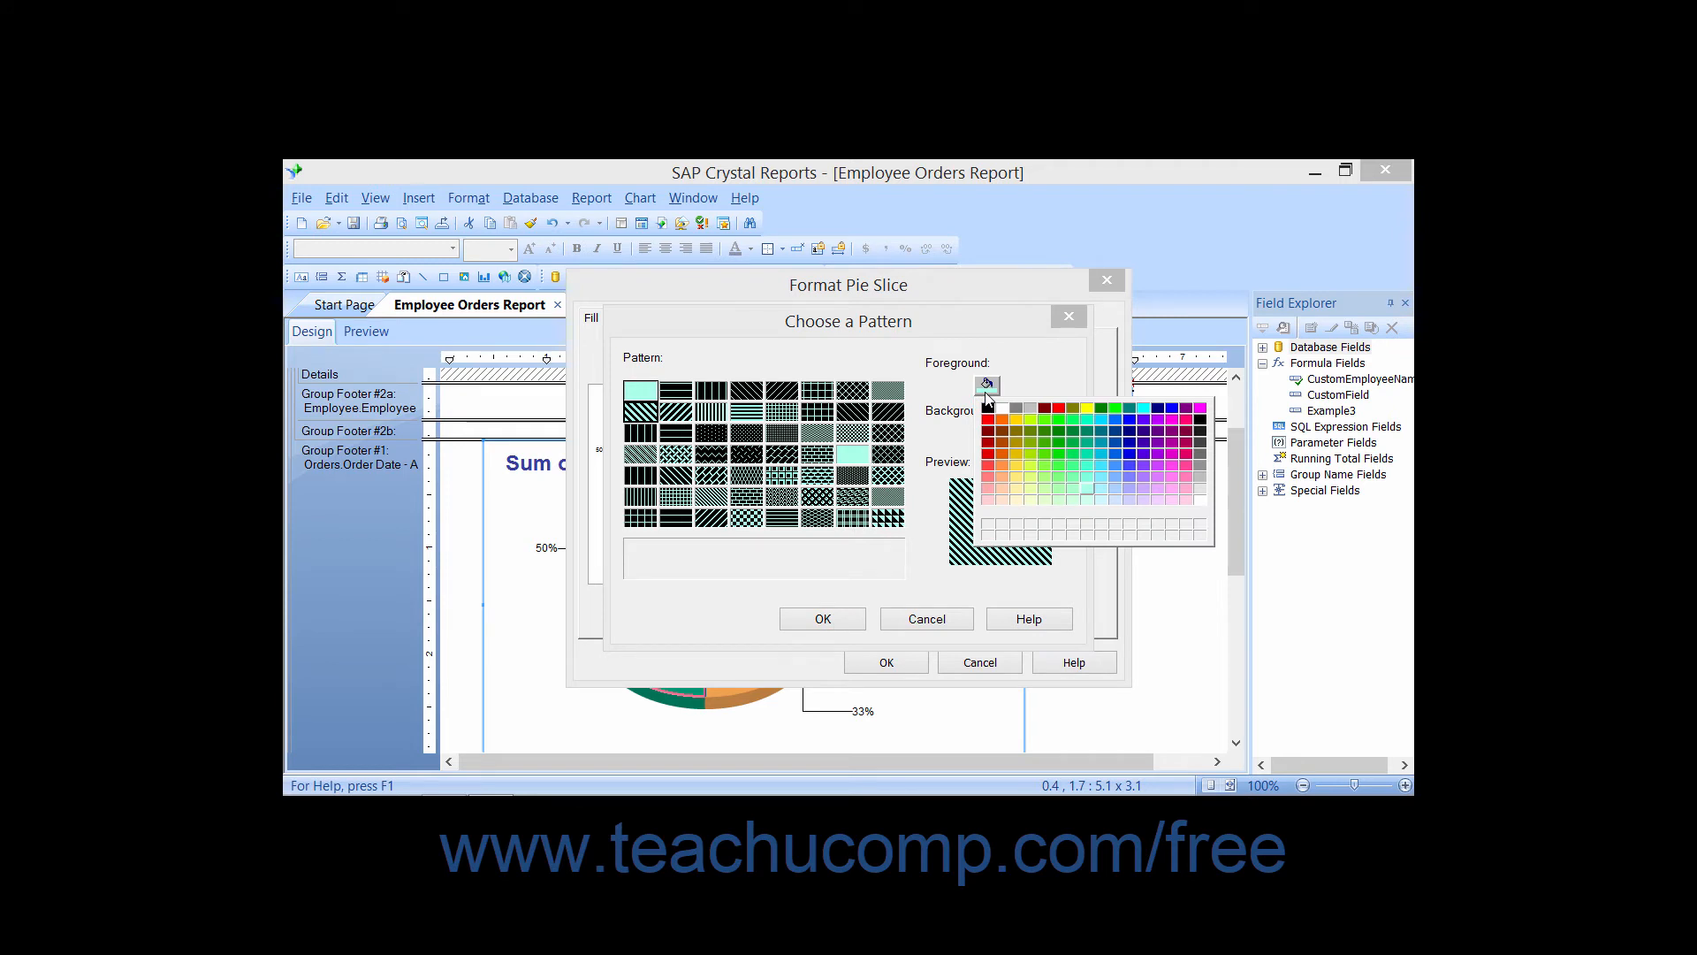
click(993, 454)
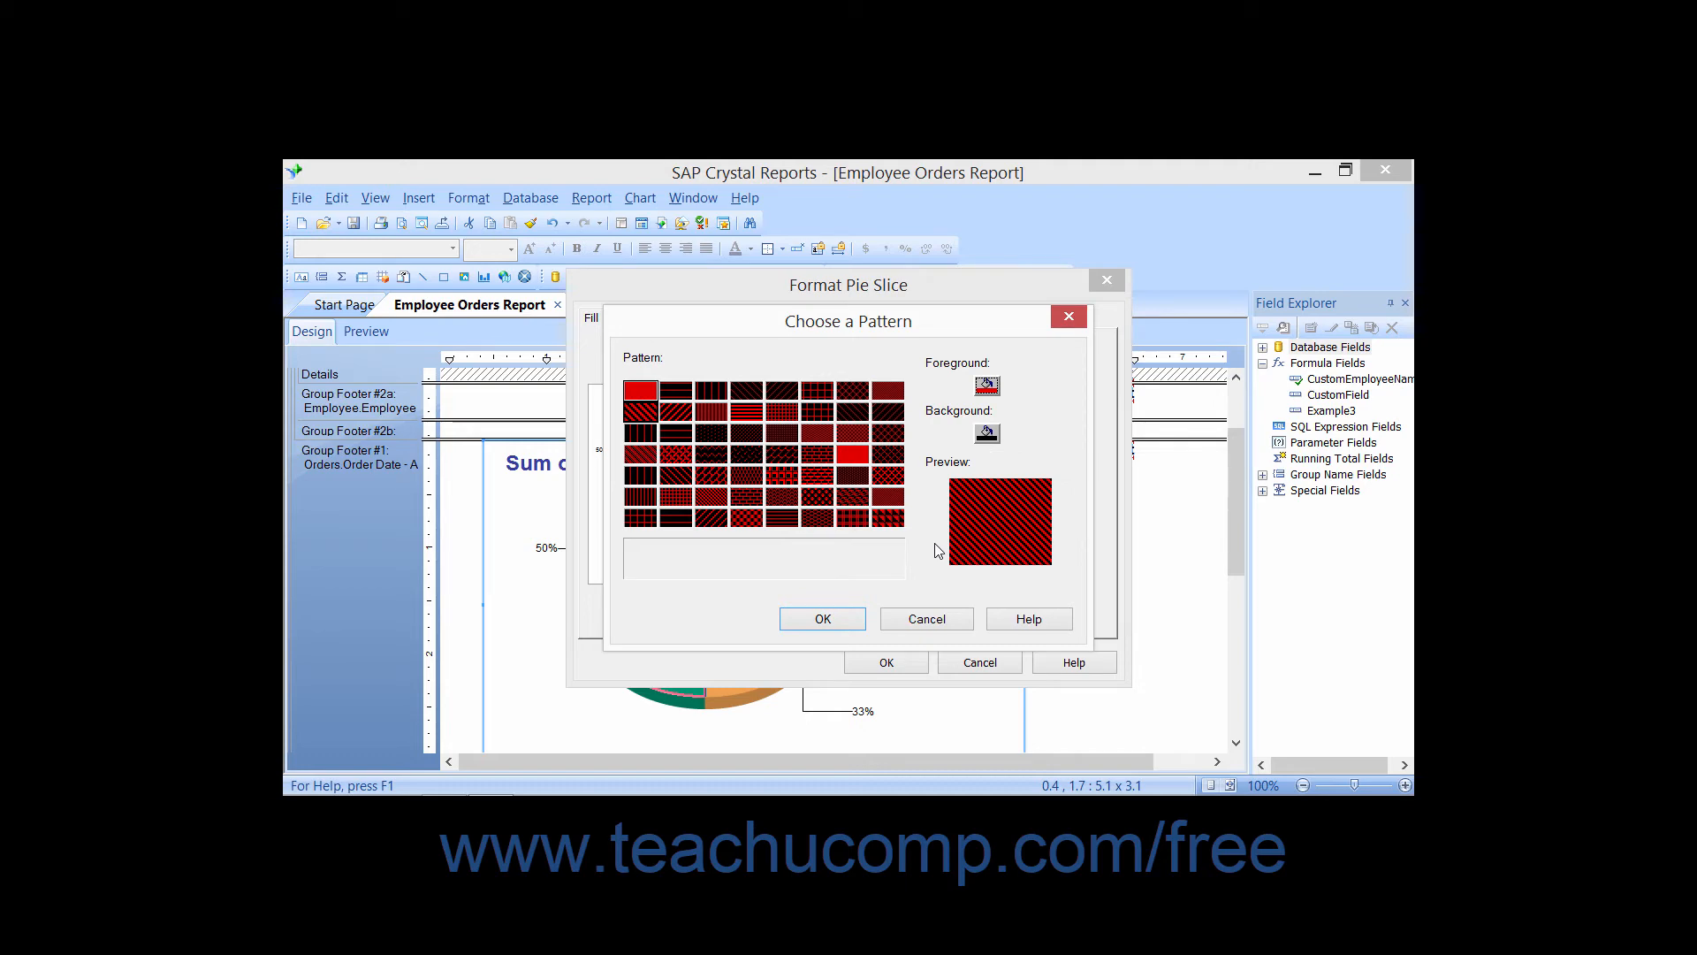
click(847, 619)
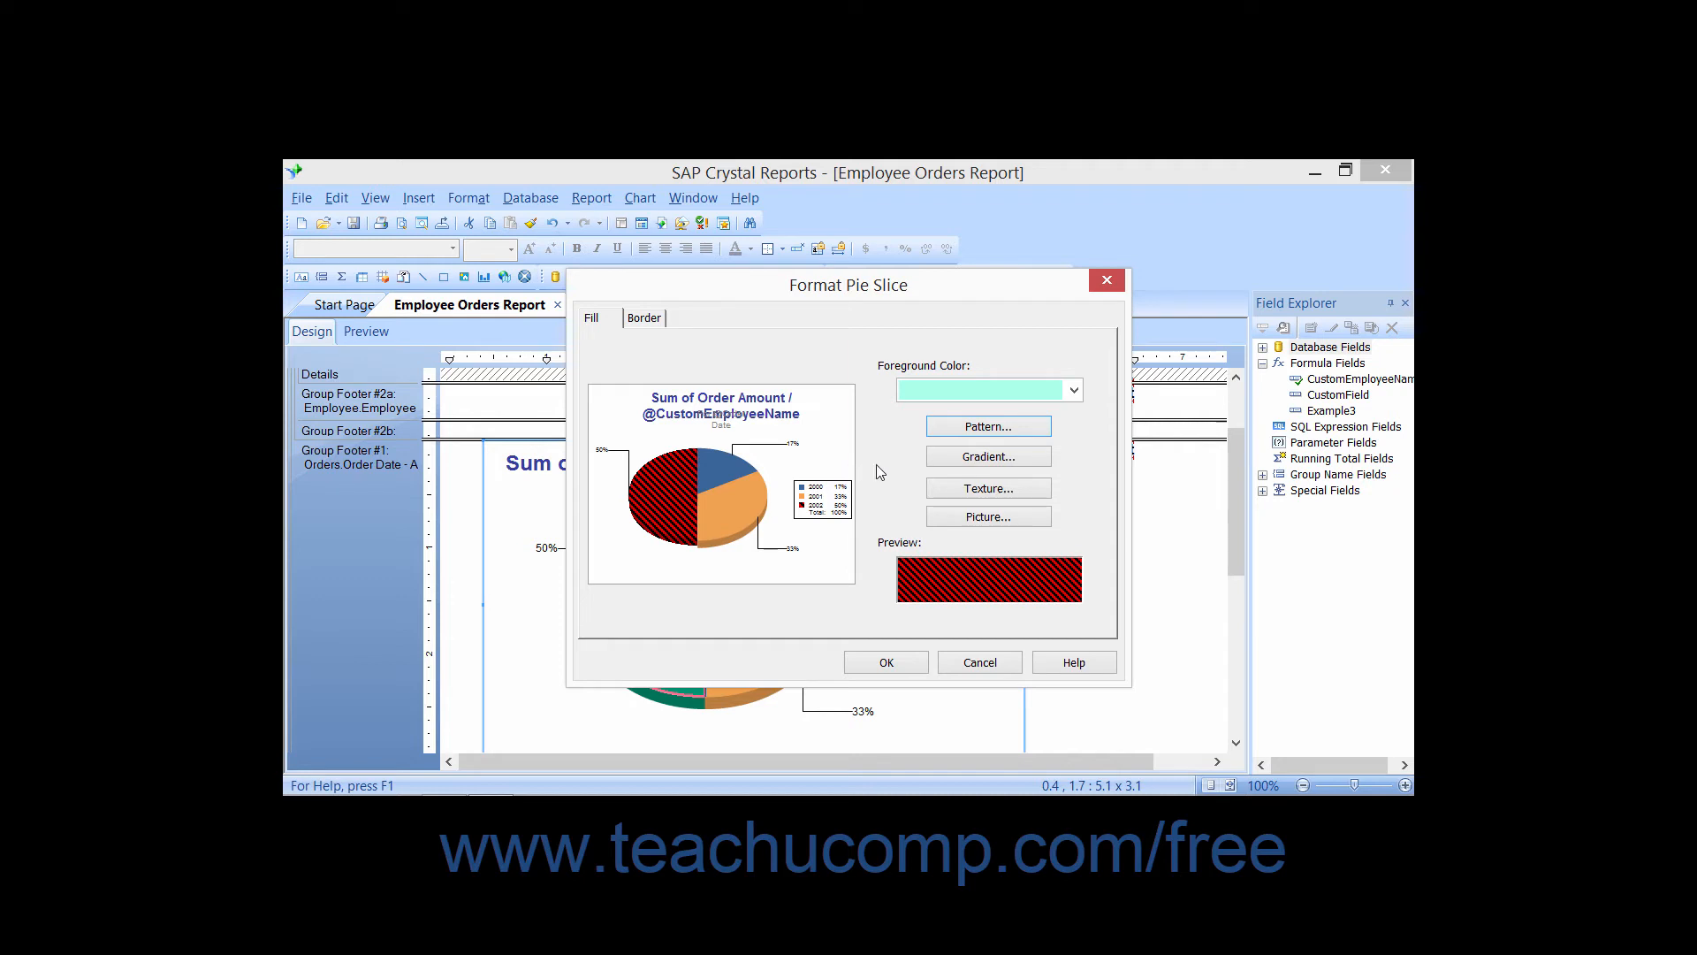
Step: Fill the 2002 pie slice with the preset horizontal blue-to-white gradient
click(968, 454)
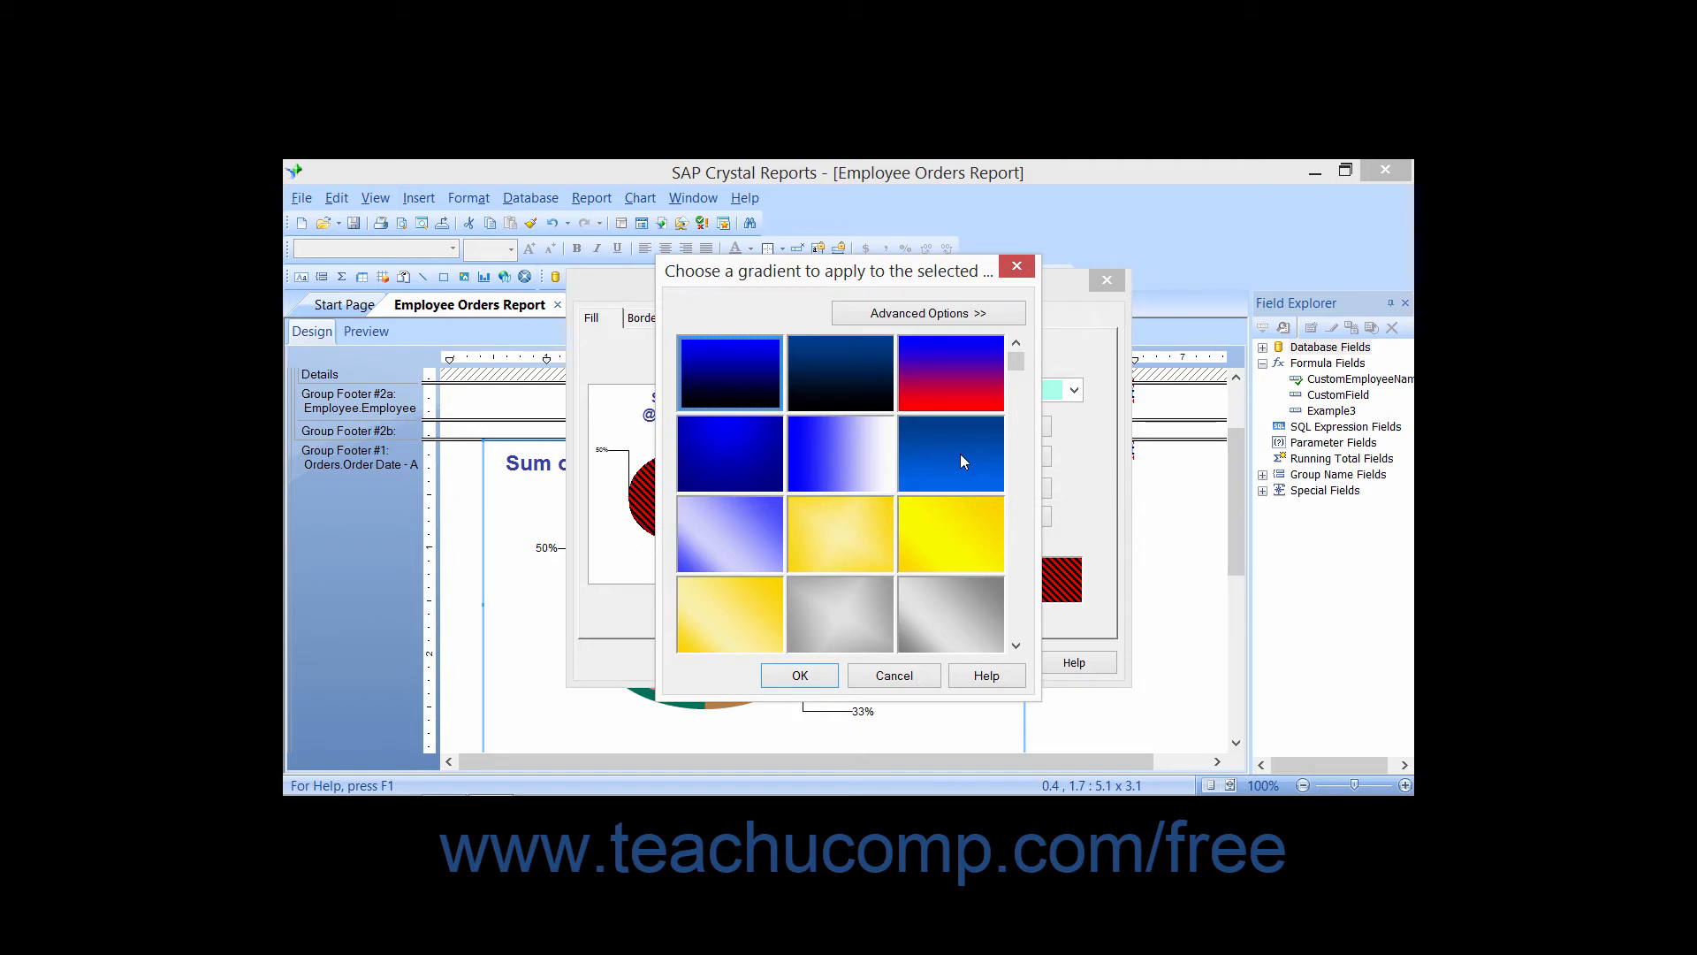
click(858, 463)
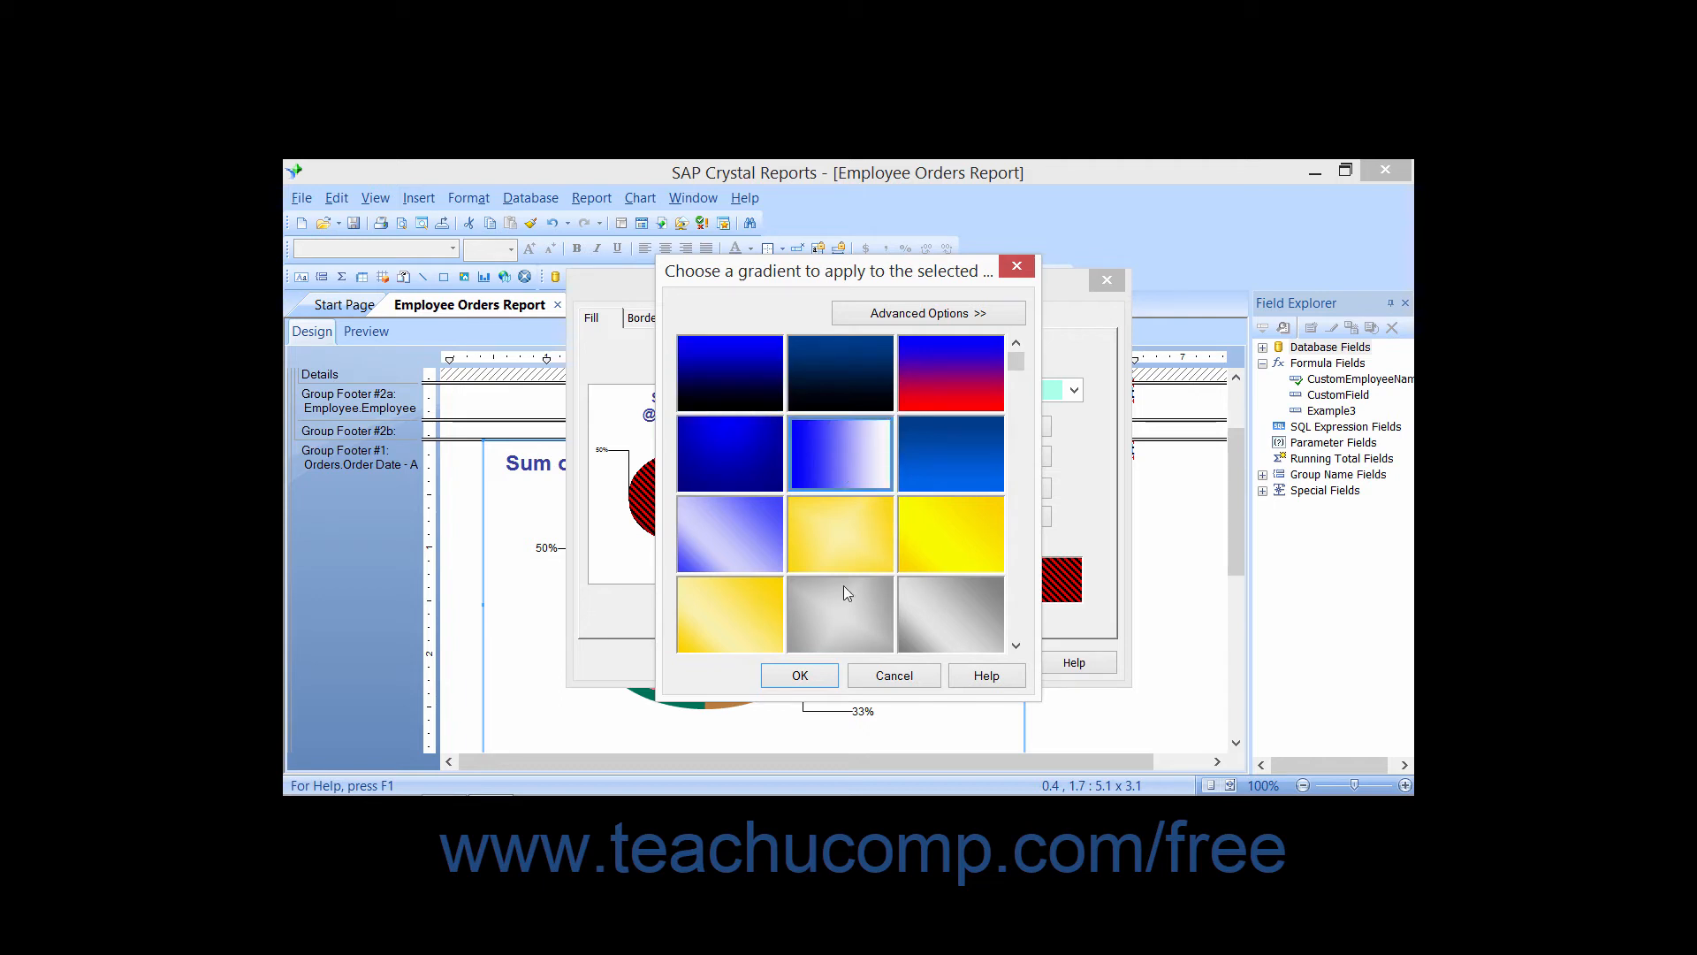
click(799, 675)
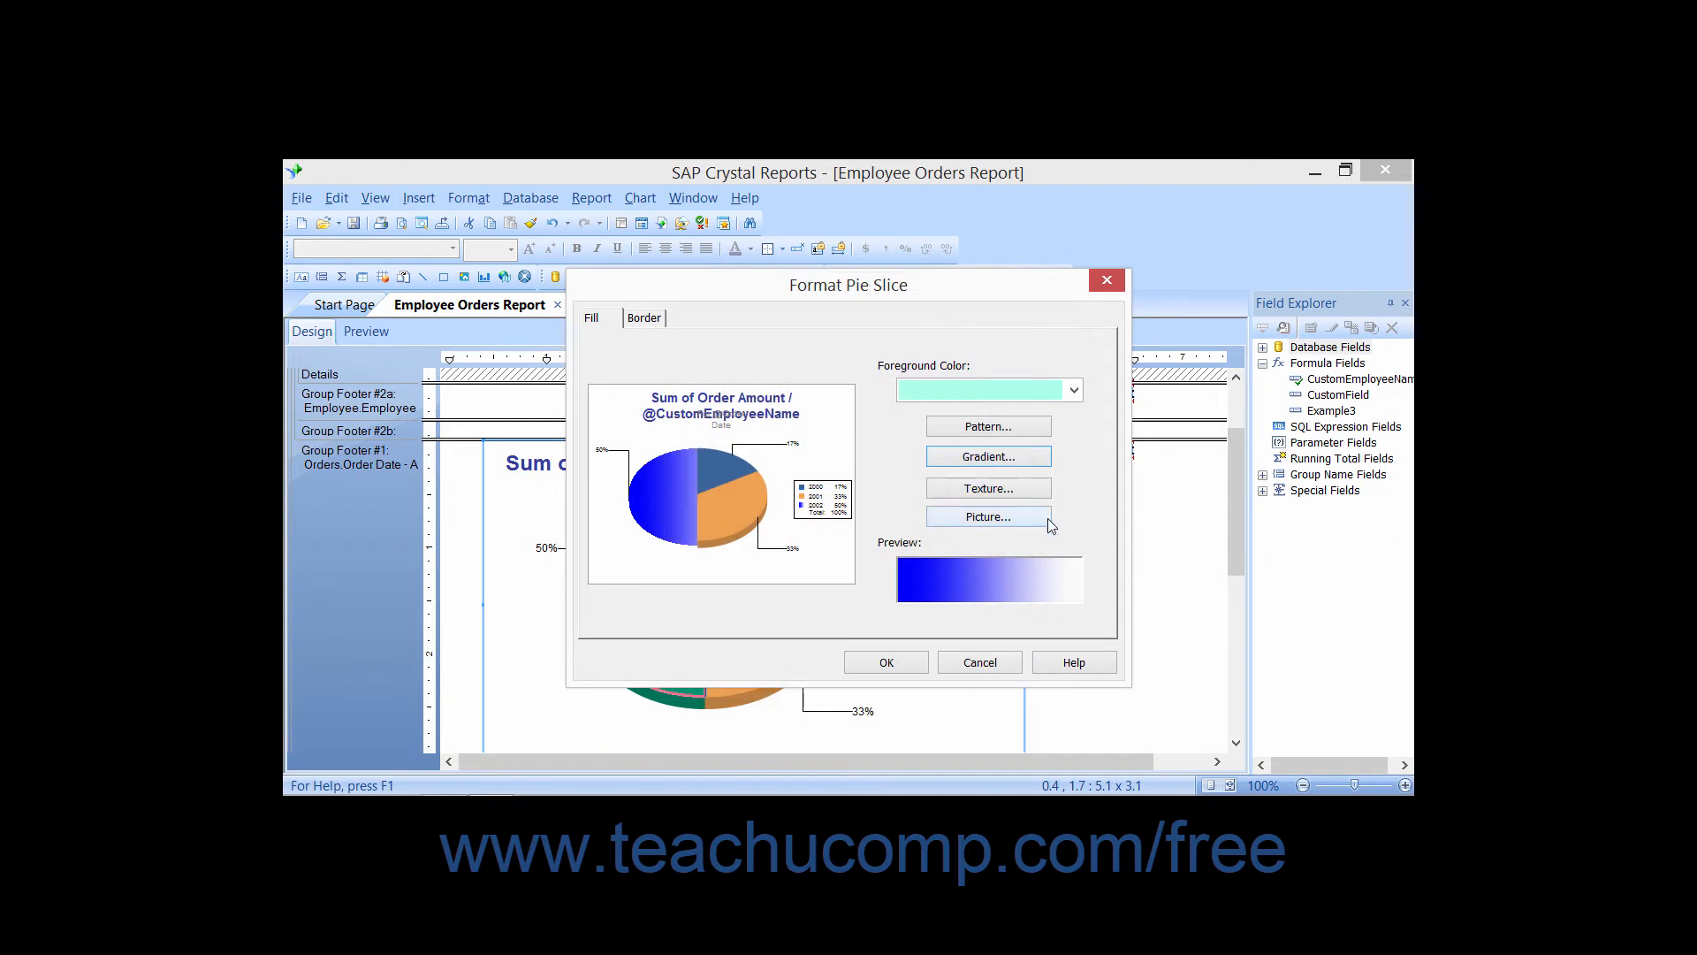
Step: In the advanced gradient options, select the Blues preset and step through the presets to Brushed_Silver
click(1009, 461)
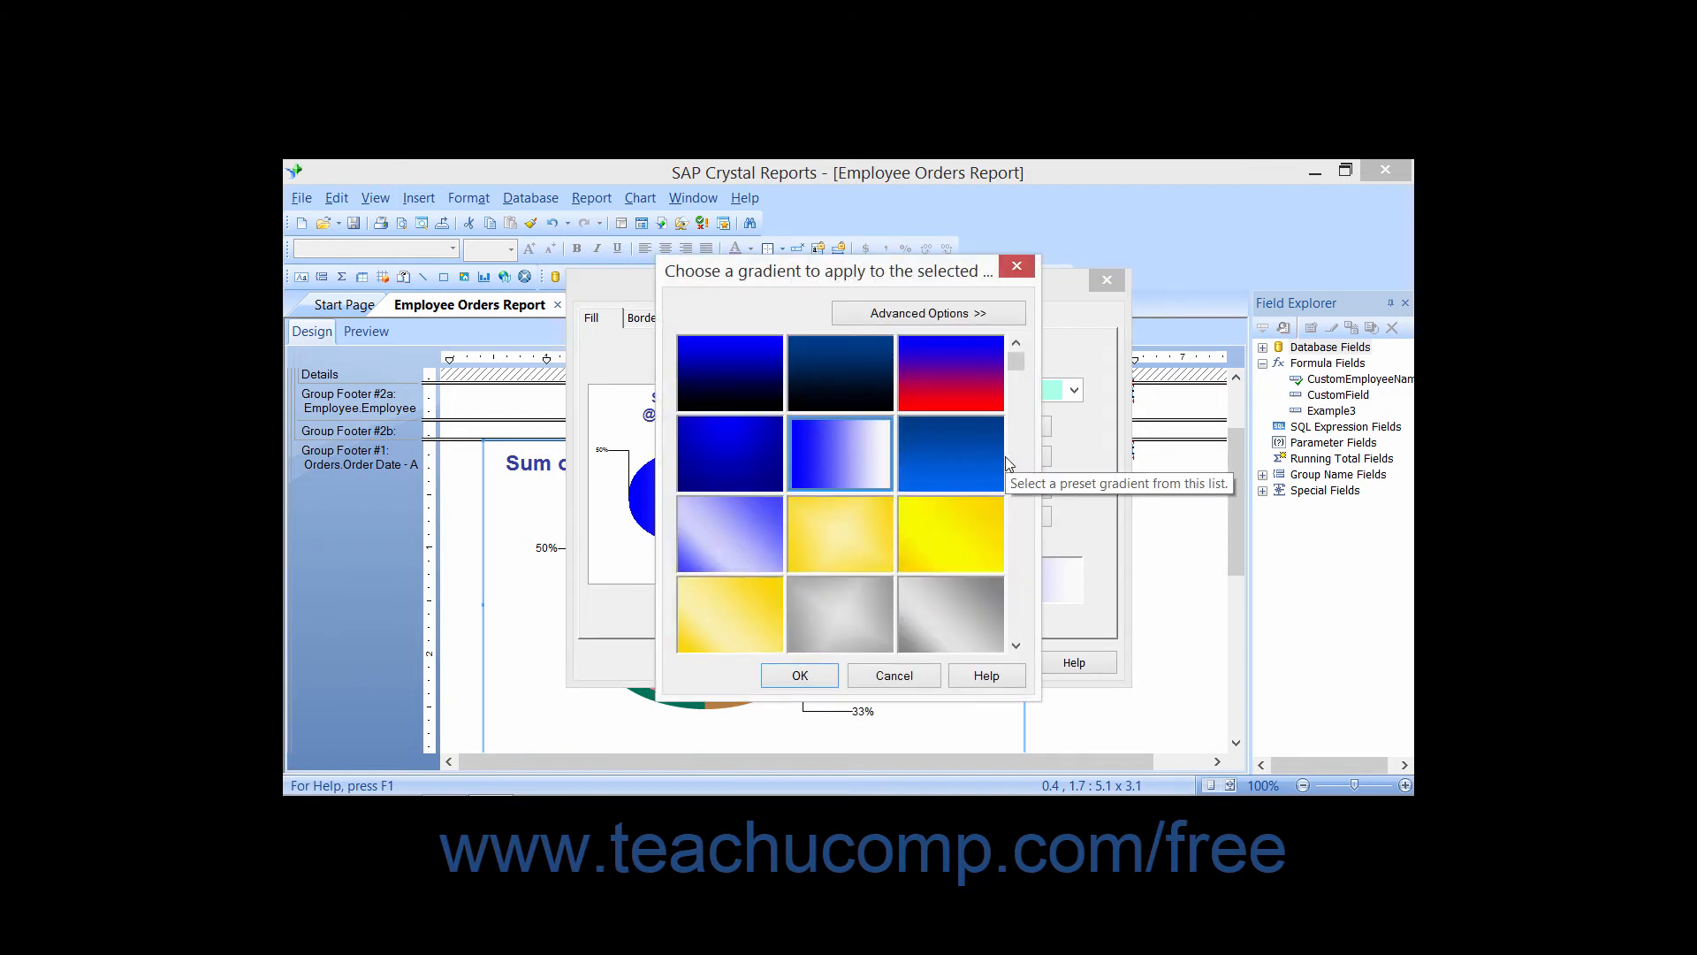
click(970, 318)
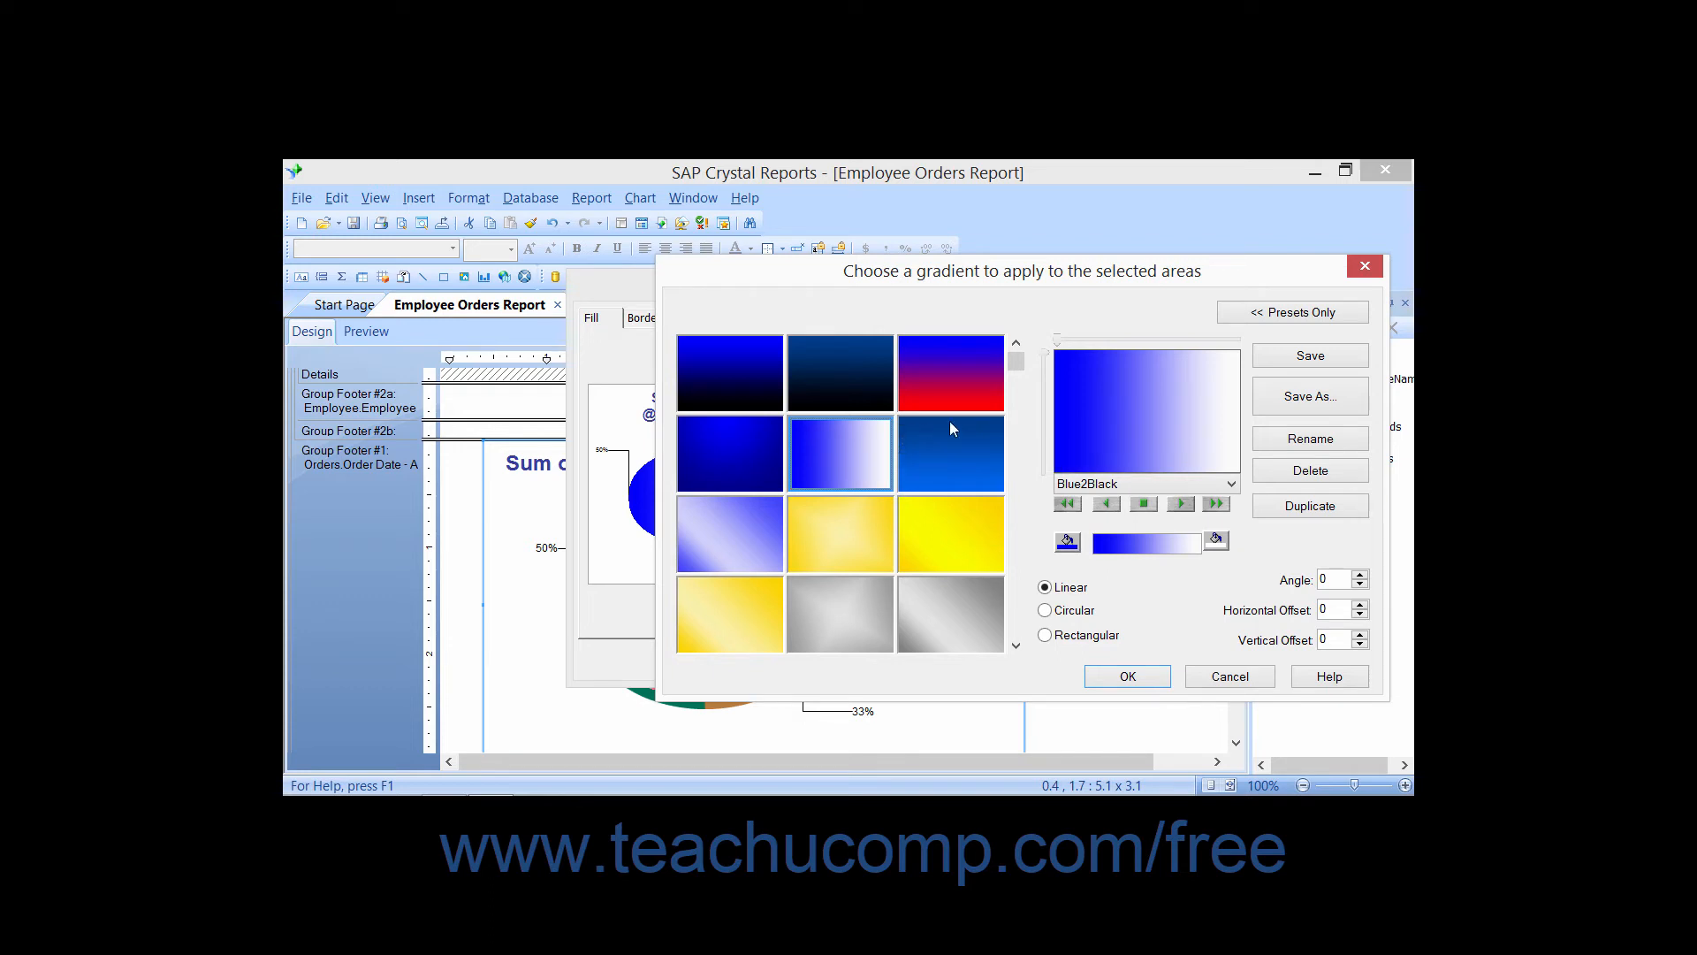
click(1234, 484)
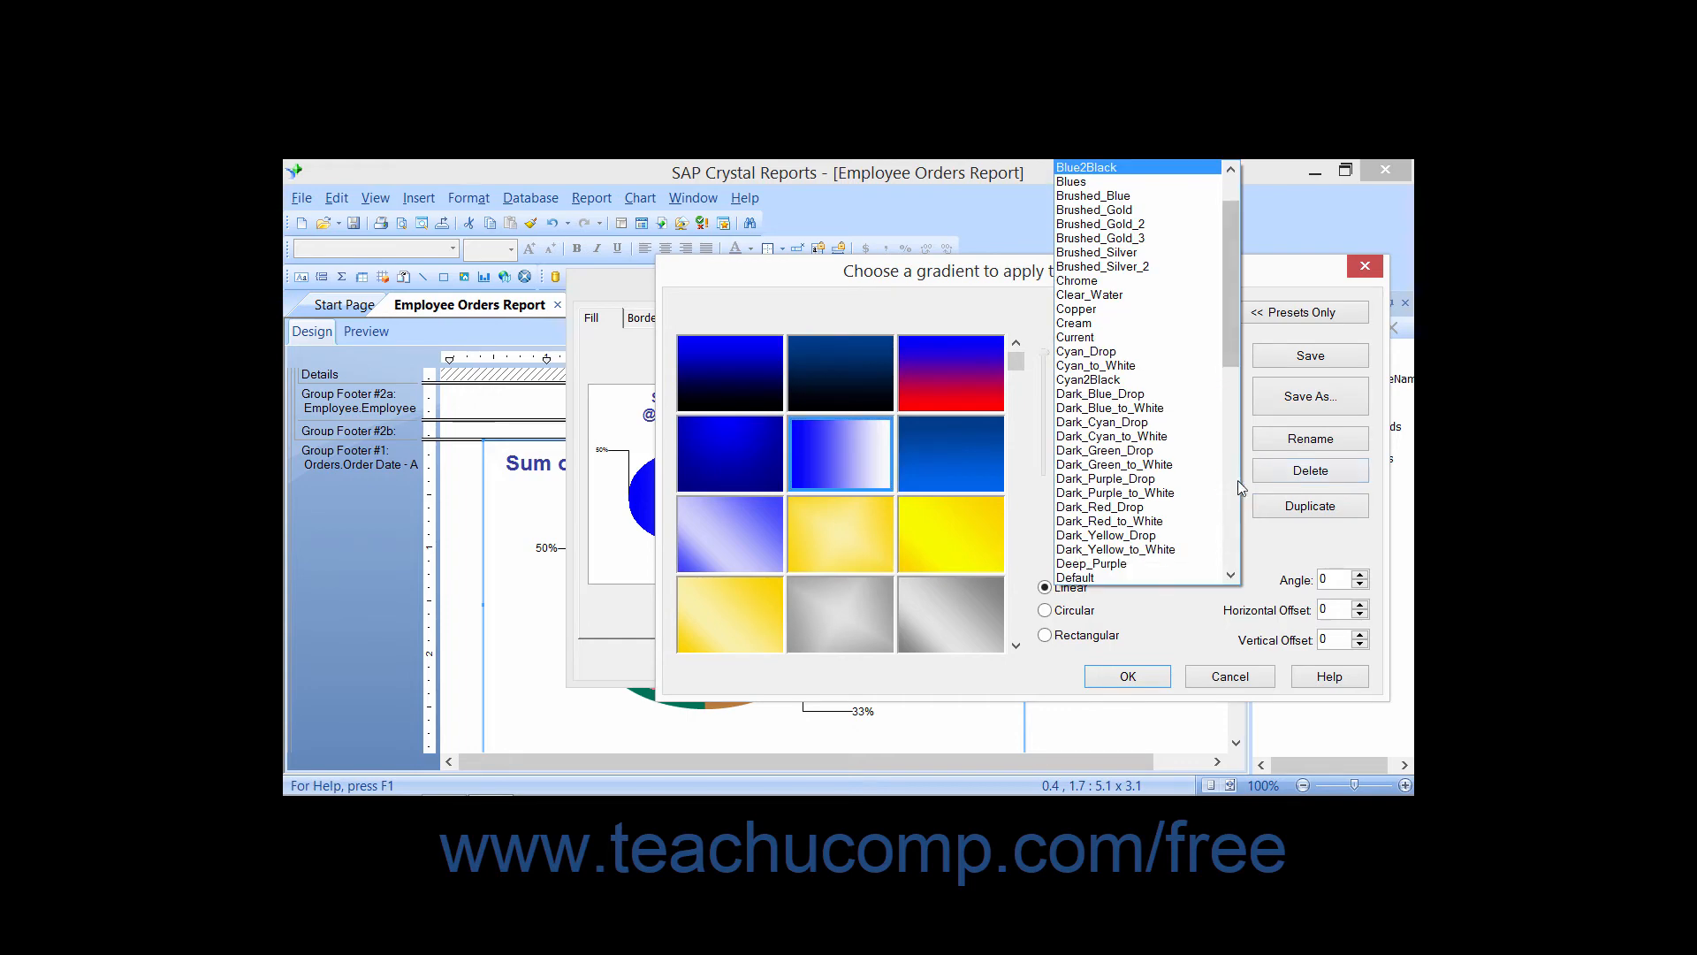
drag(1238, 287, 1244, 237)
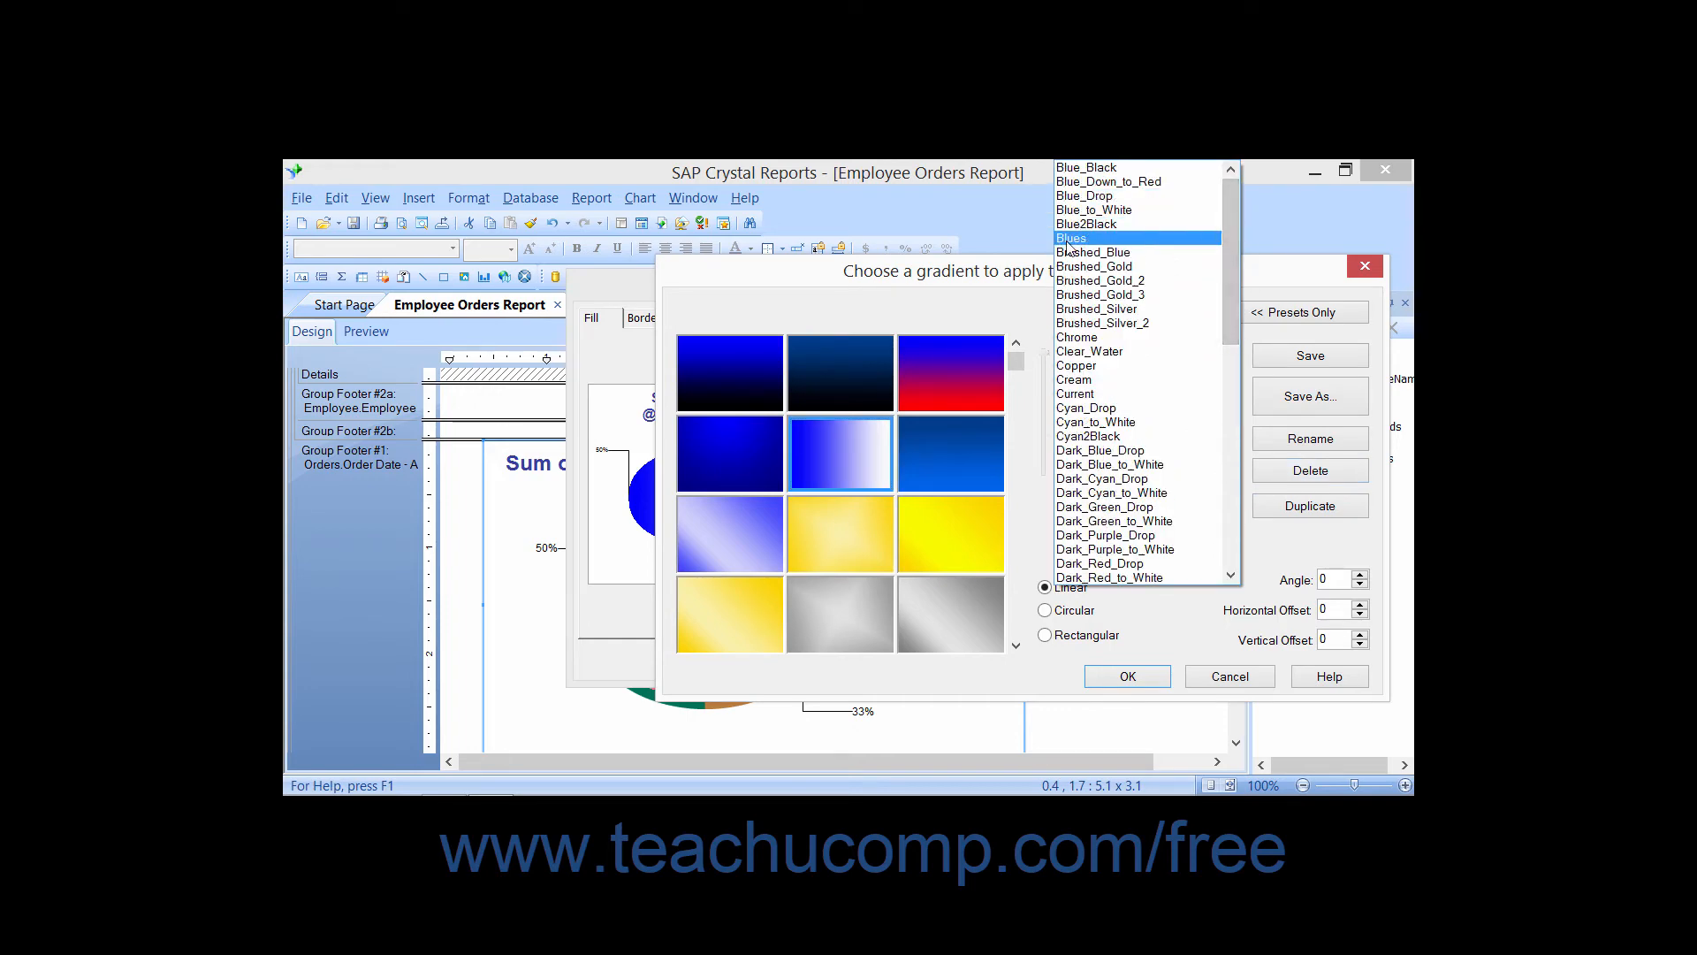
click(1071, 238)
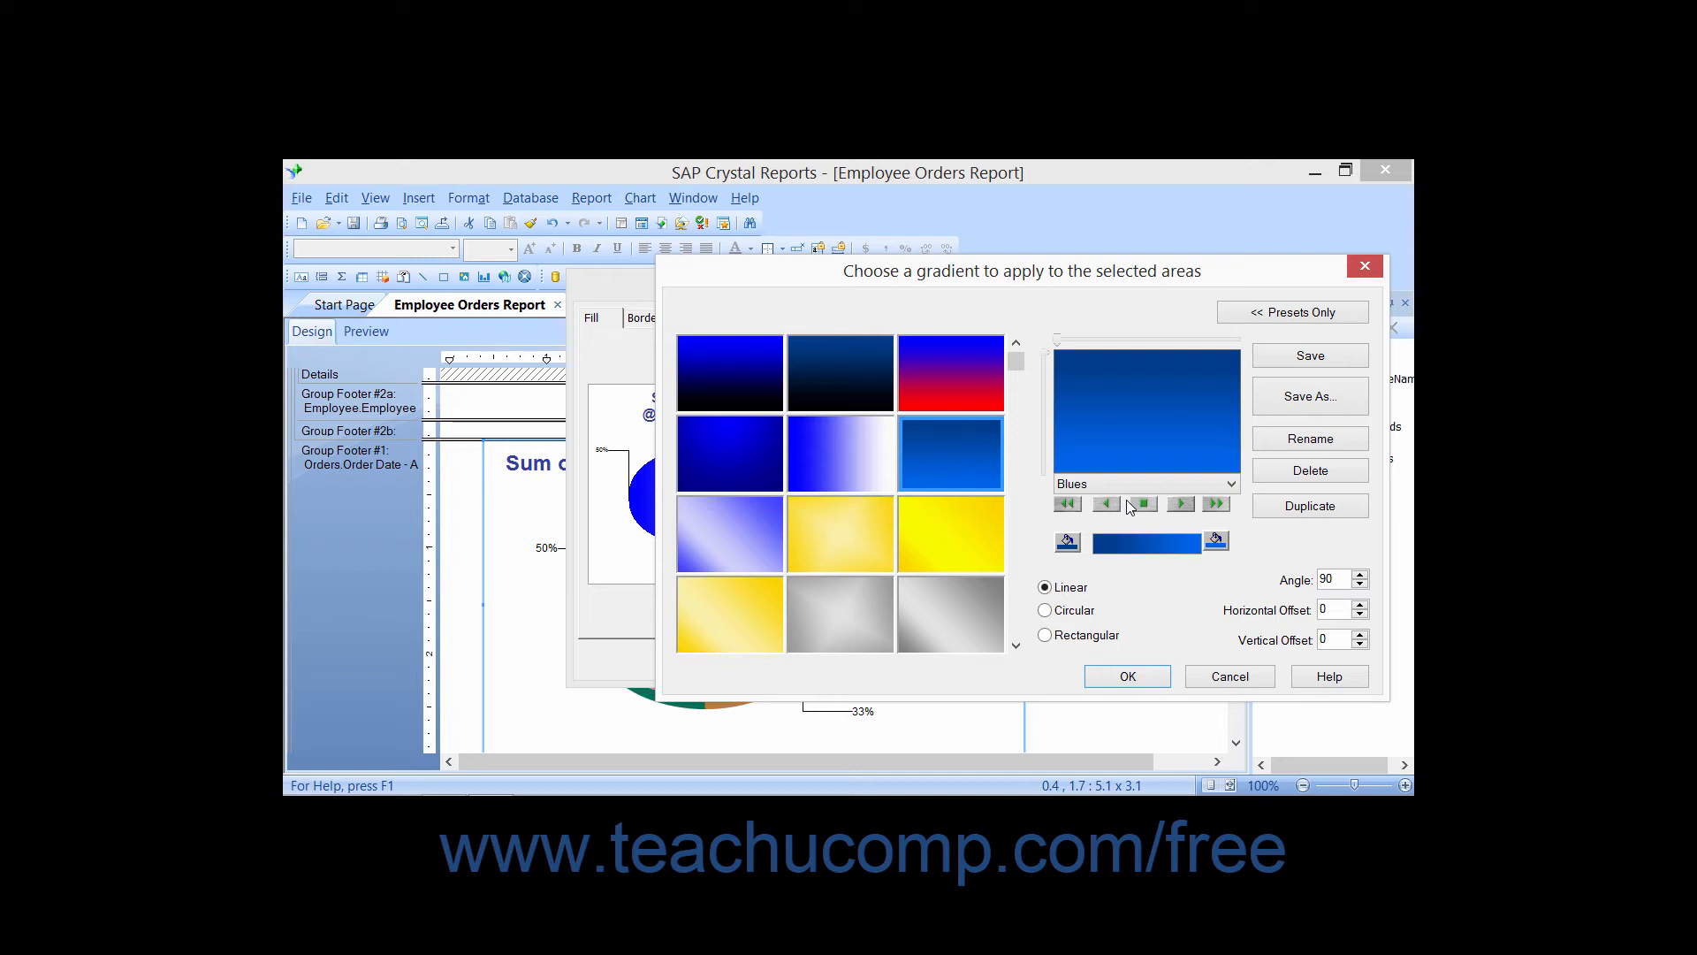
click(1186, 504)
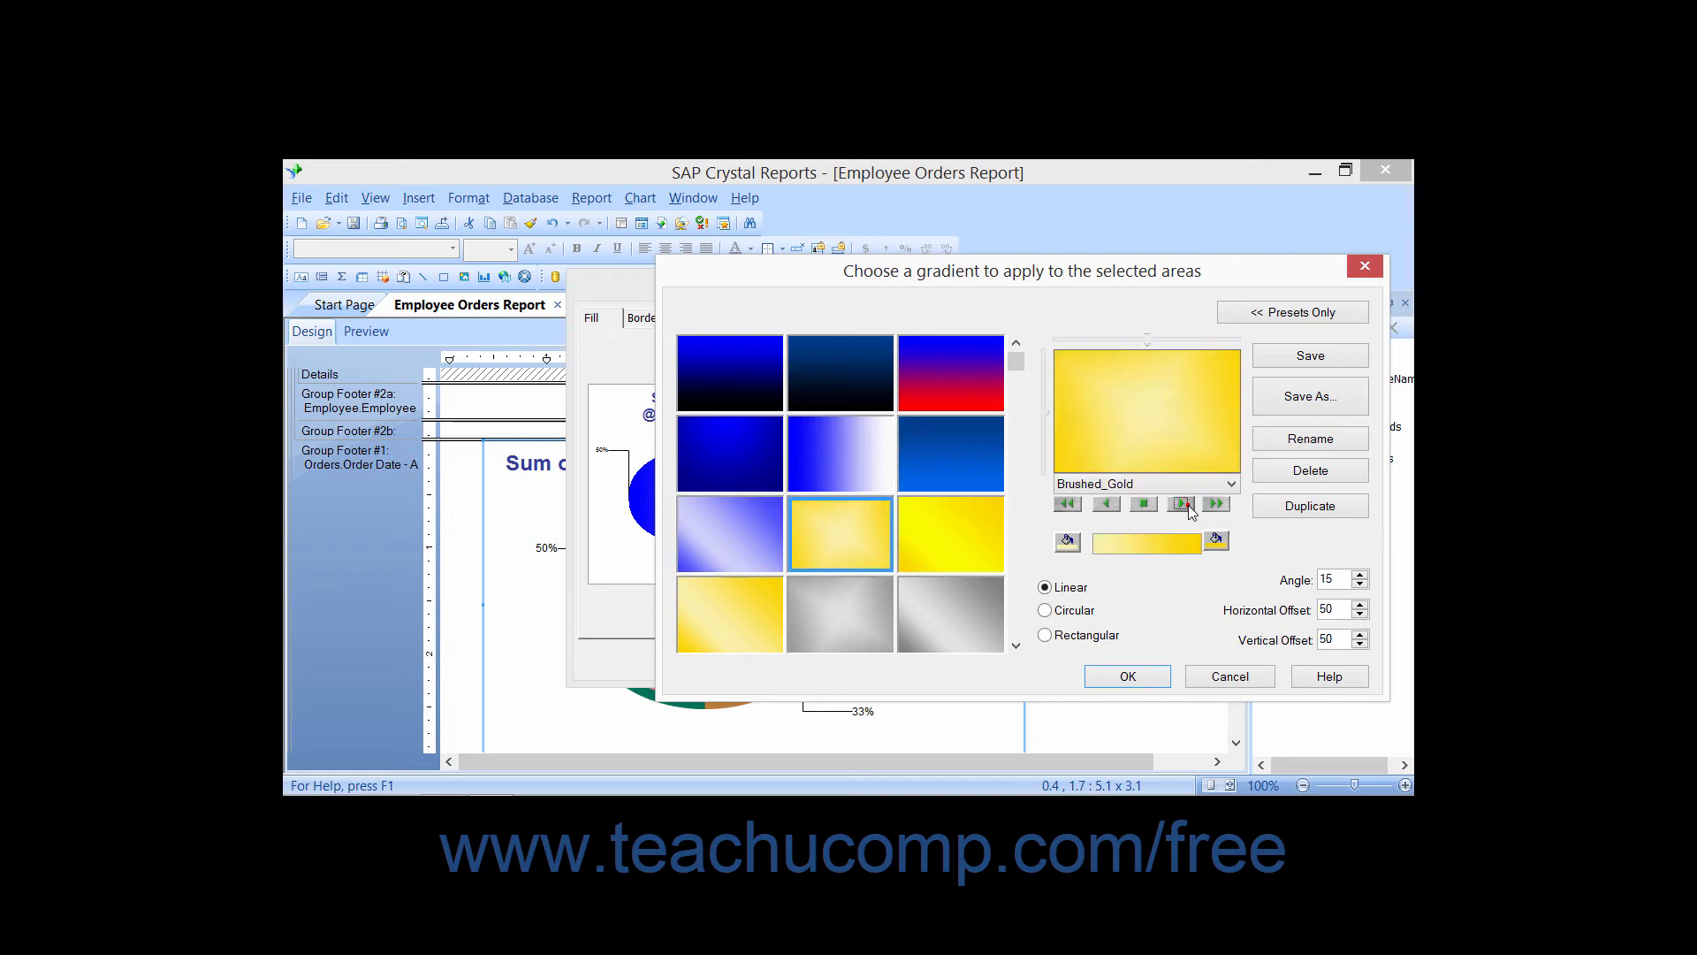
click(1107, 504)
click(1180, 504)
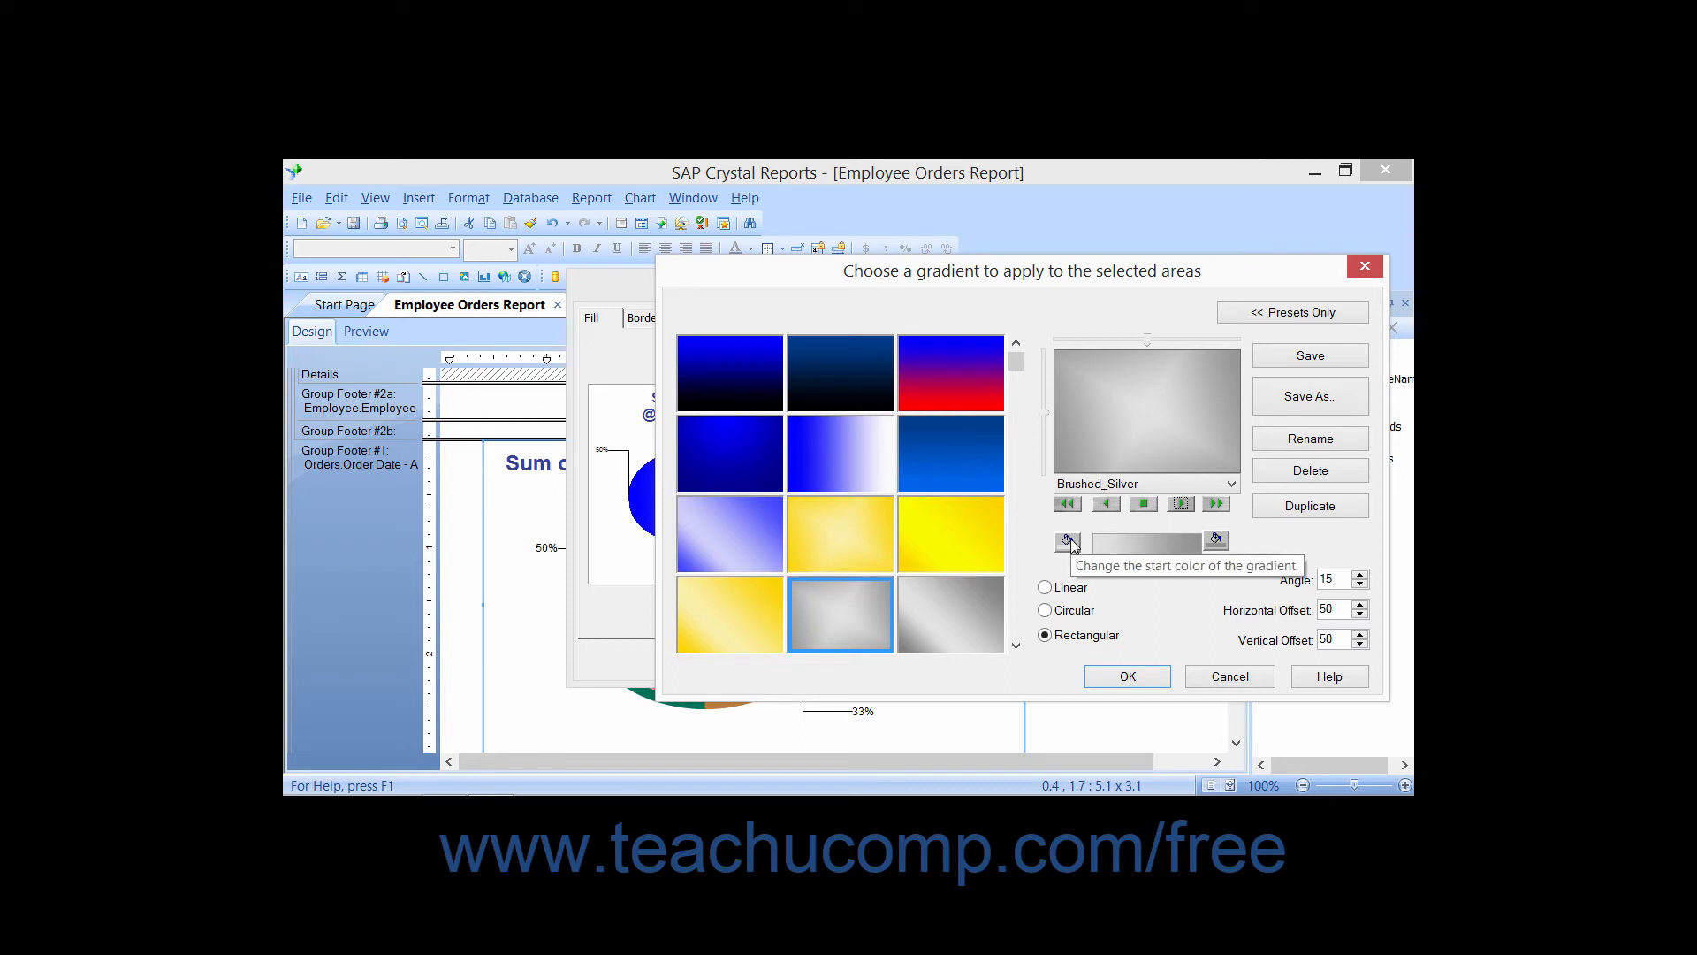
Step: Set the Brushed_Silver gradient's end color to black and its gradient type to Linear
click(1216, 541)
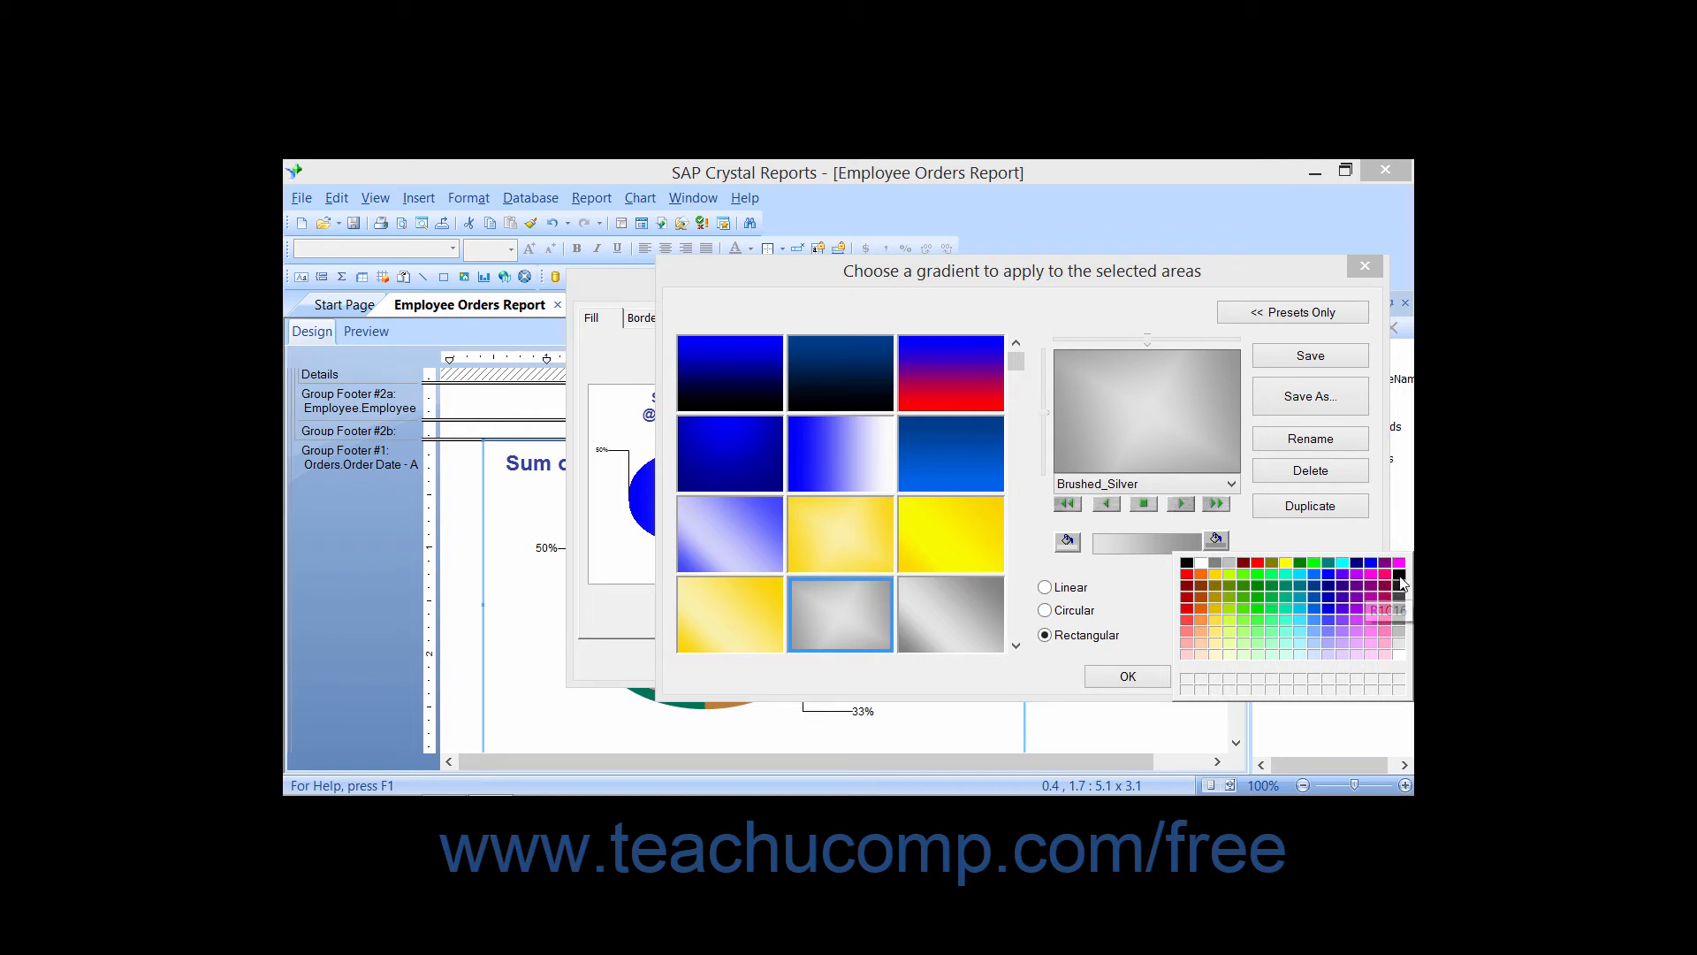
click(1403, 587)
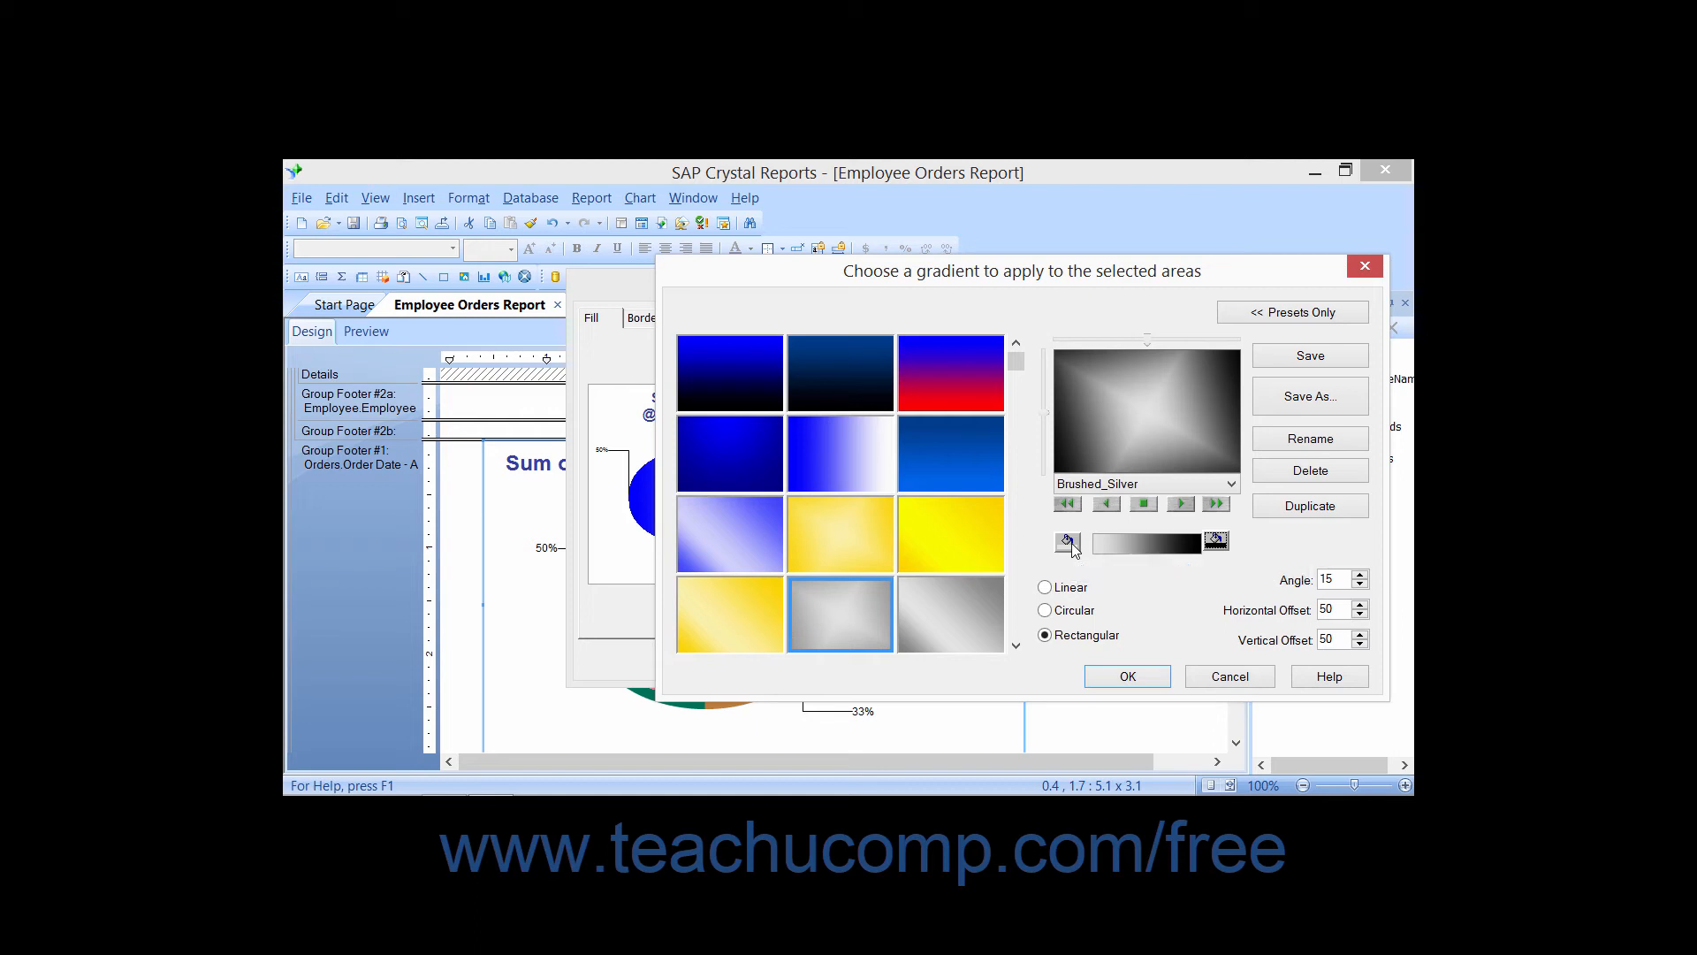
click(1046, 588)
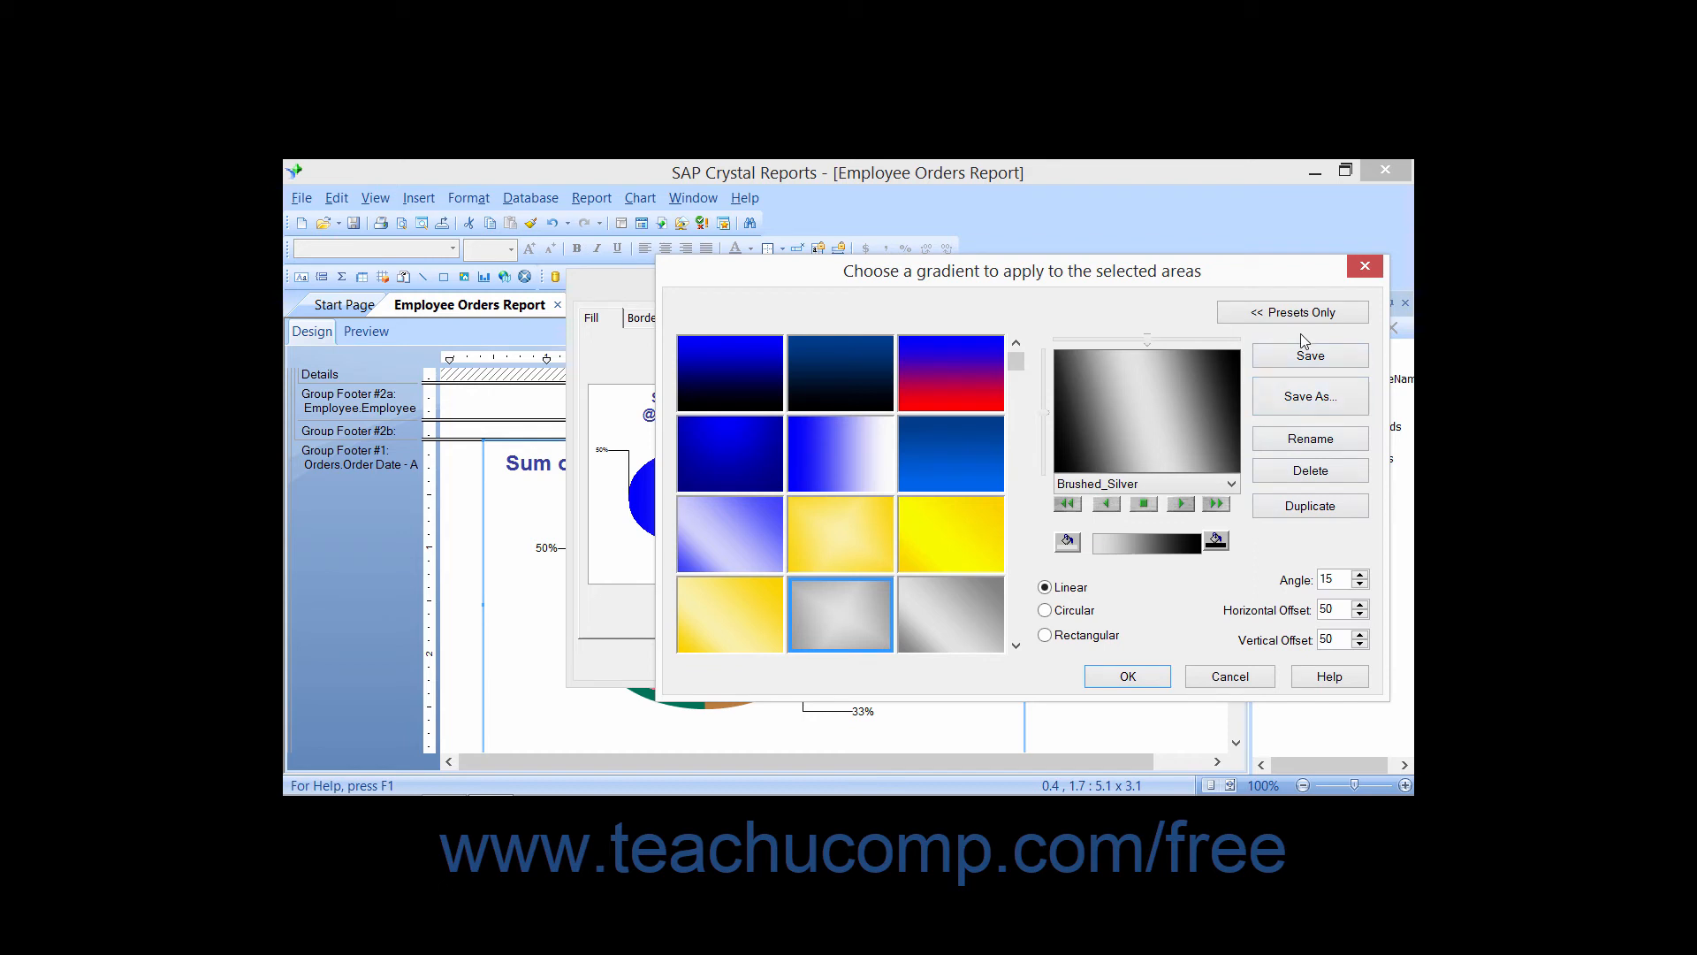
Step: Save the modified gradient as a new preset named Brushed_Silver_4
click(1293, 414)
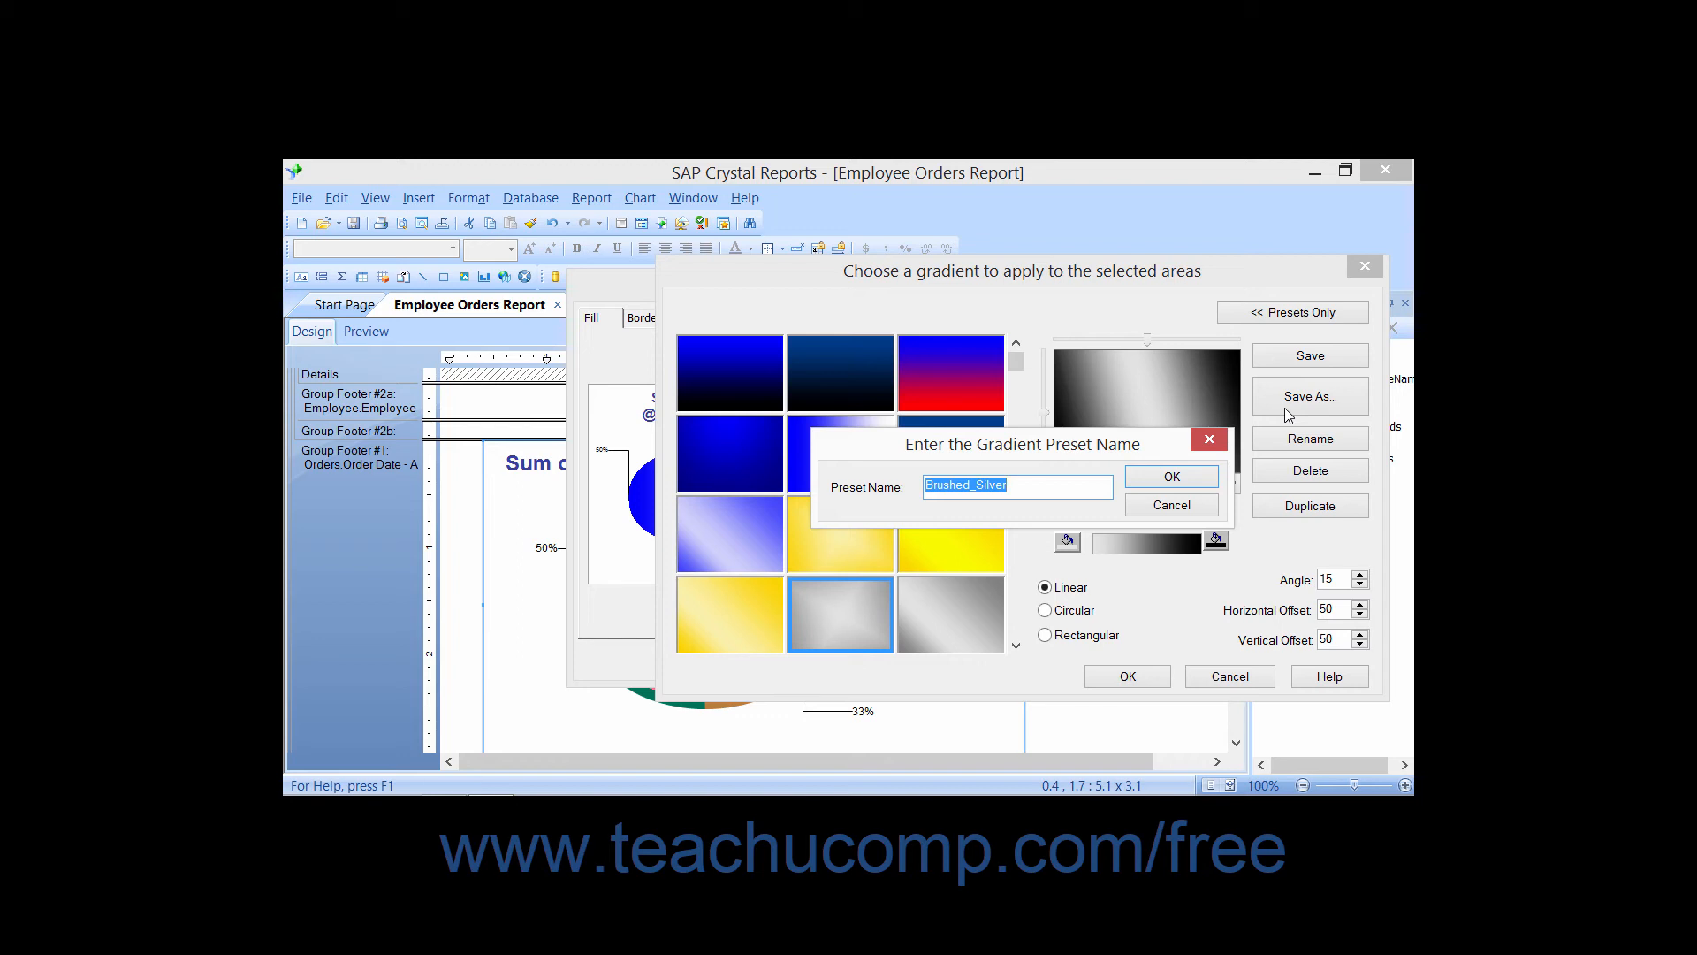
click(1025, 489)
text(_4)
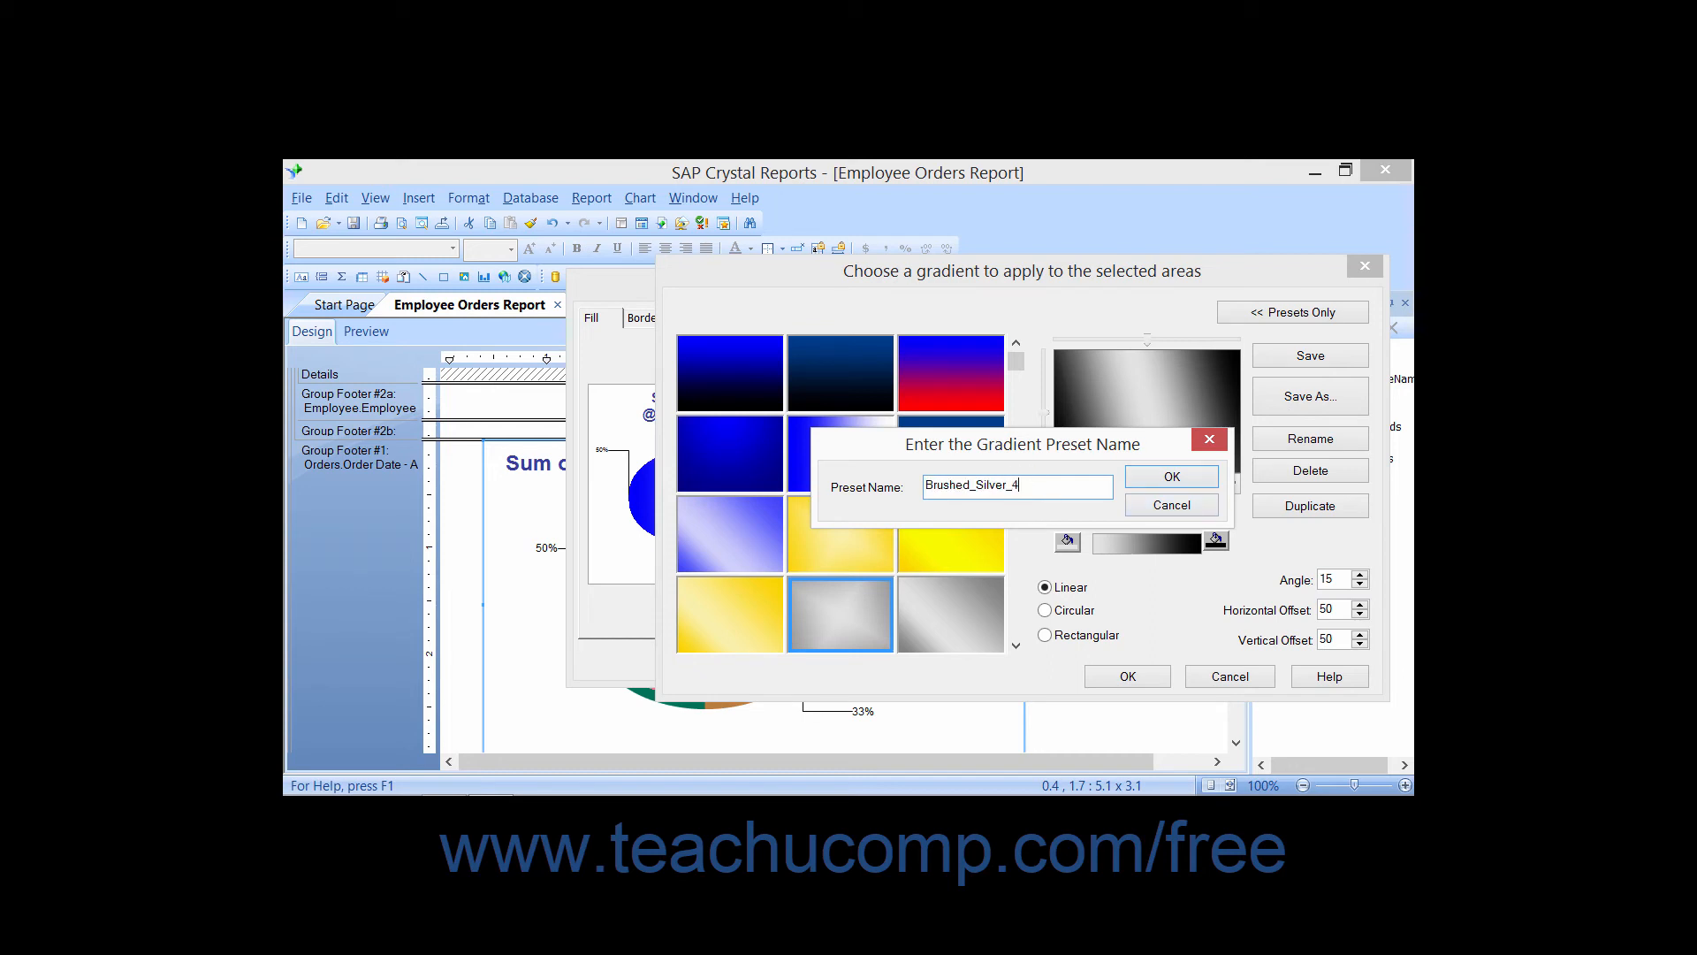
click(1171, 478)
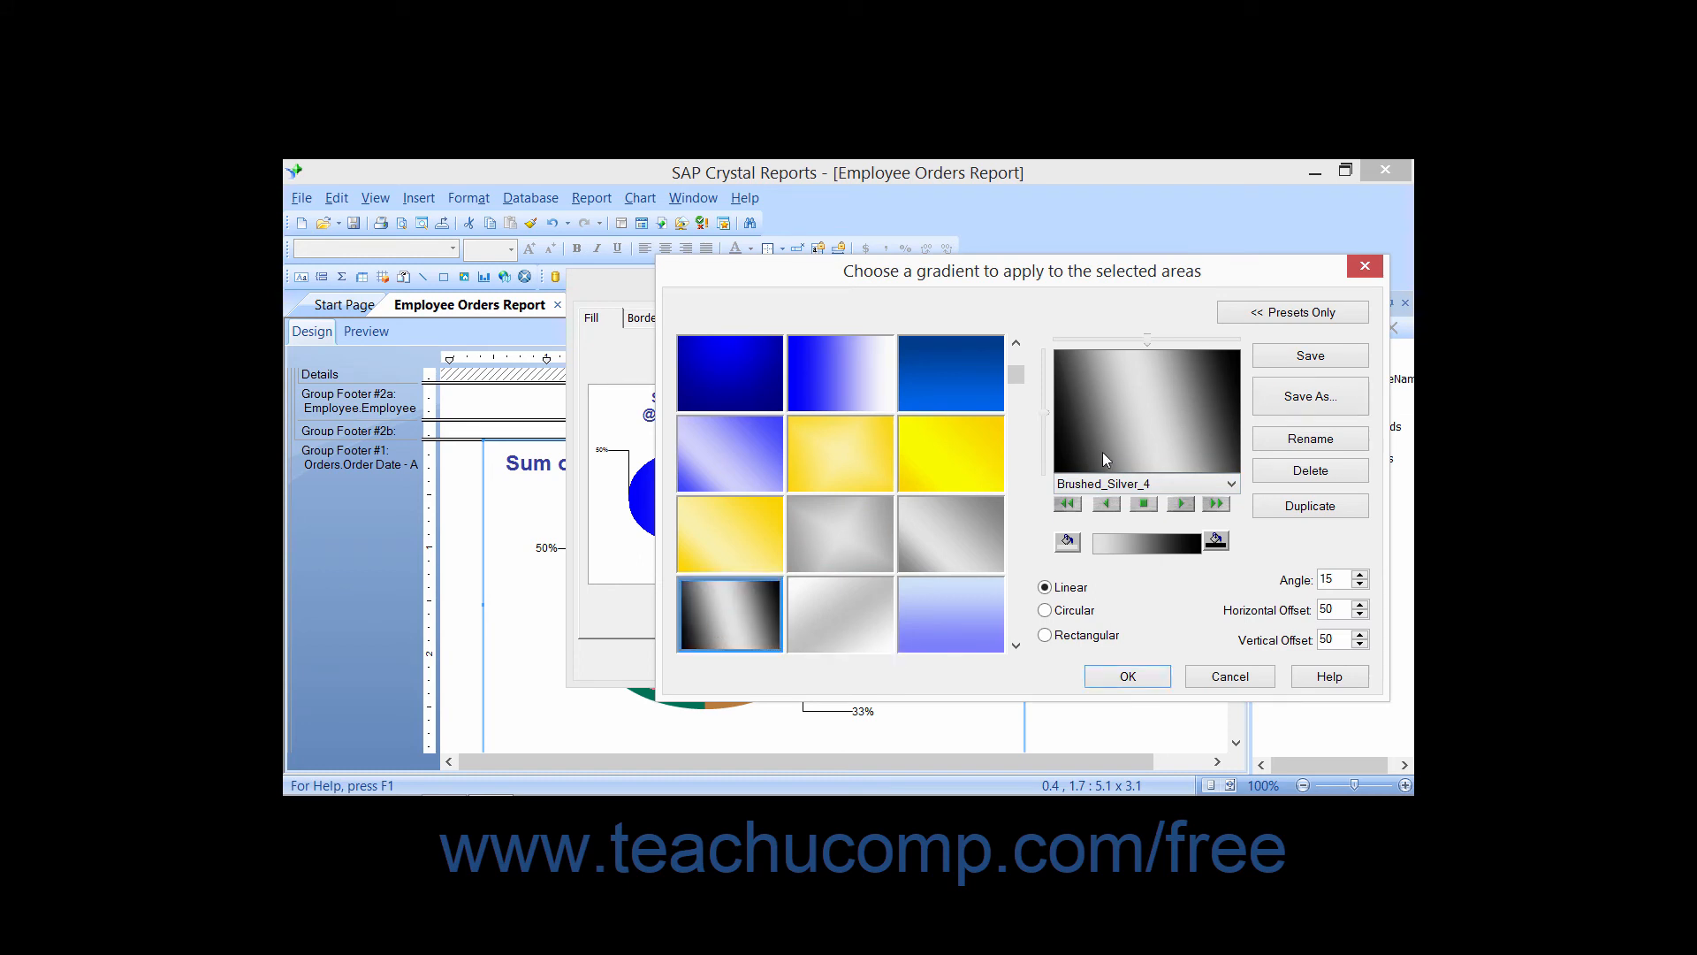
Step: View the rename option for the Brushed_Silver_4 preset without renaming it, and apply that gradient to the 2002 pie slice
click(1292, 442)
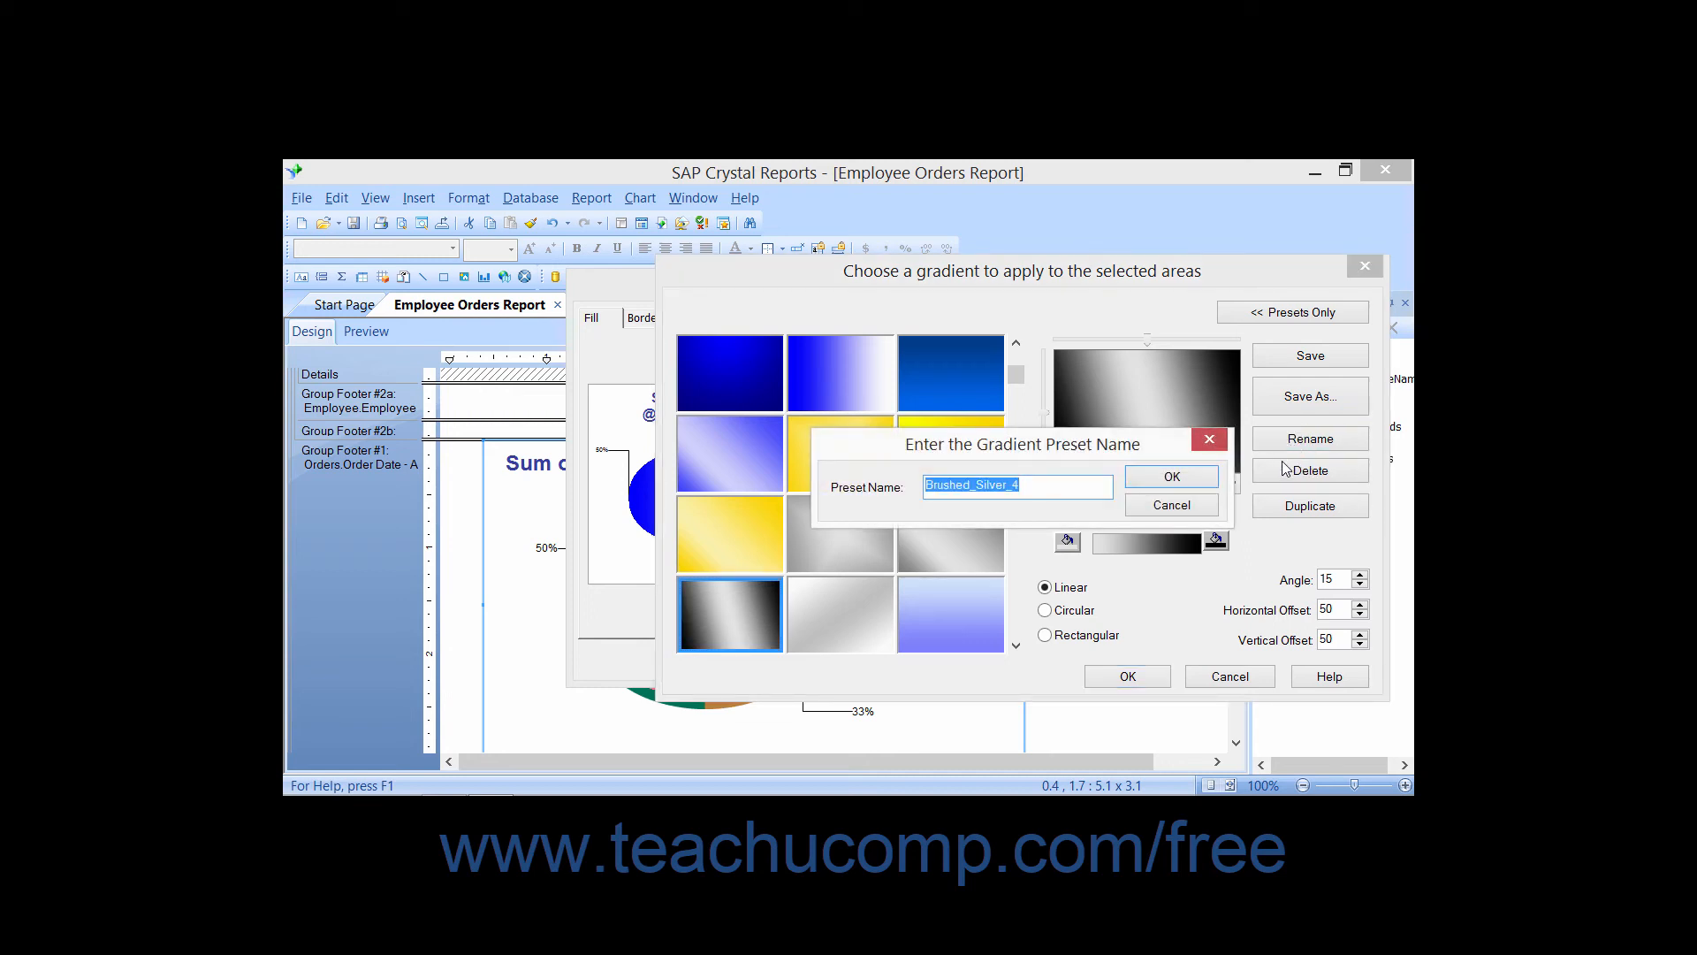
click(1193, 505)
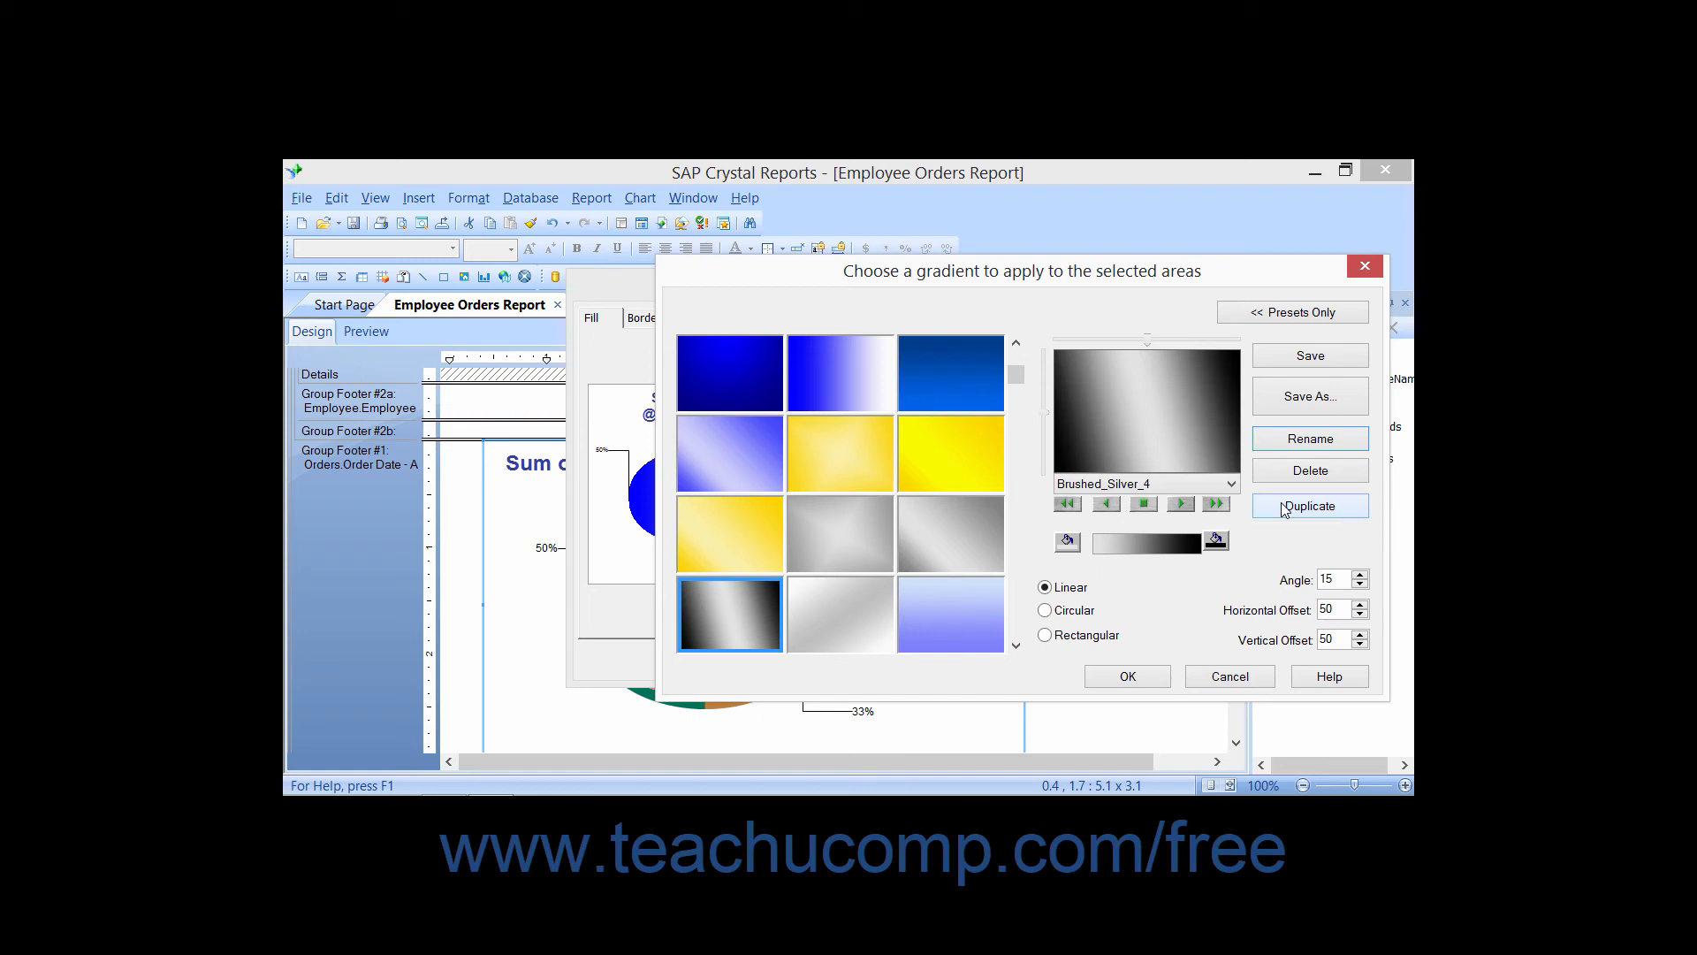
click(1123, 677)
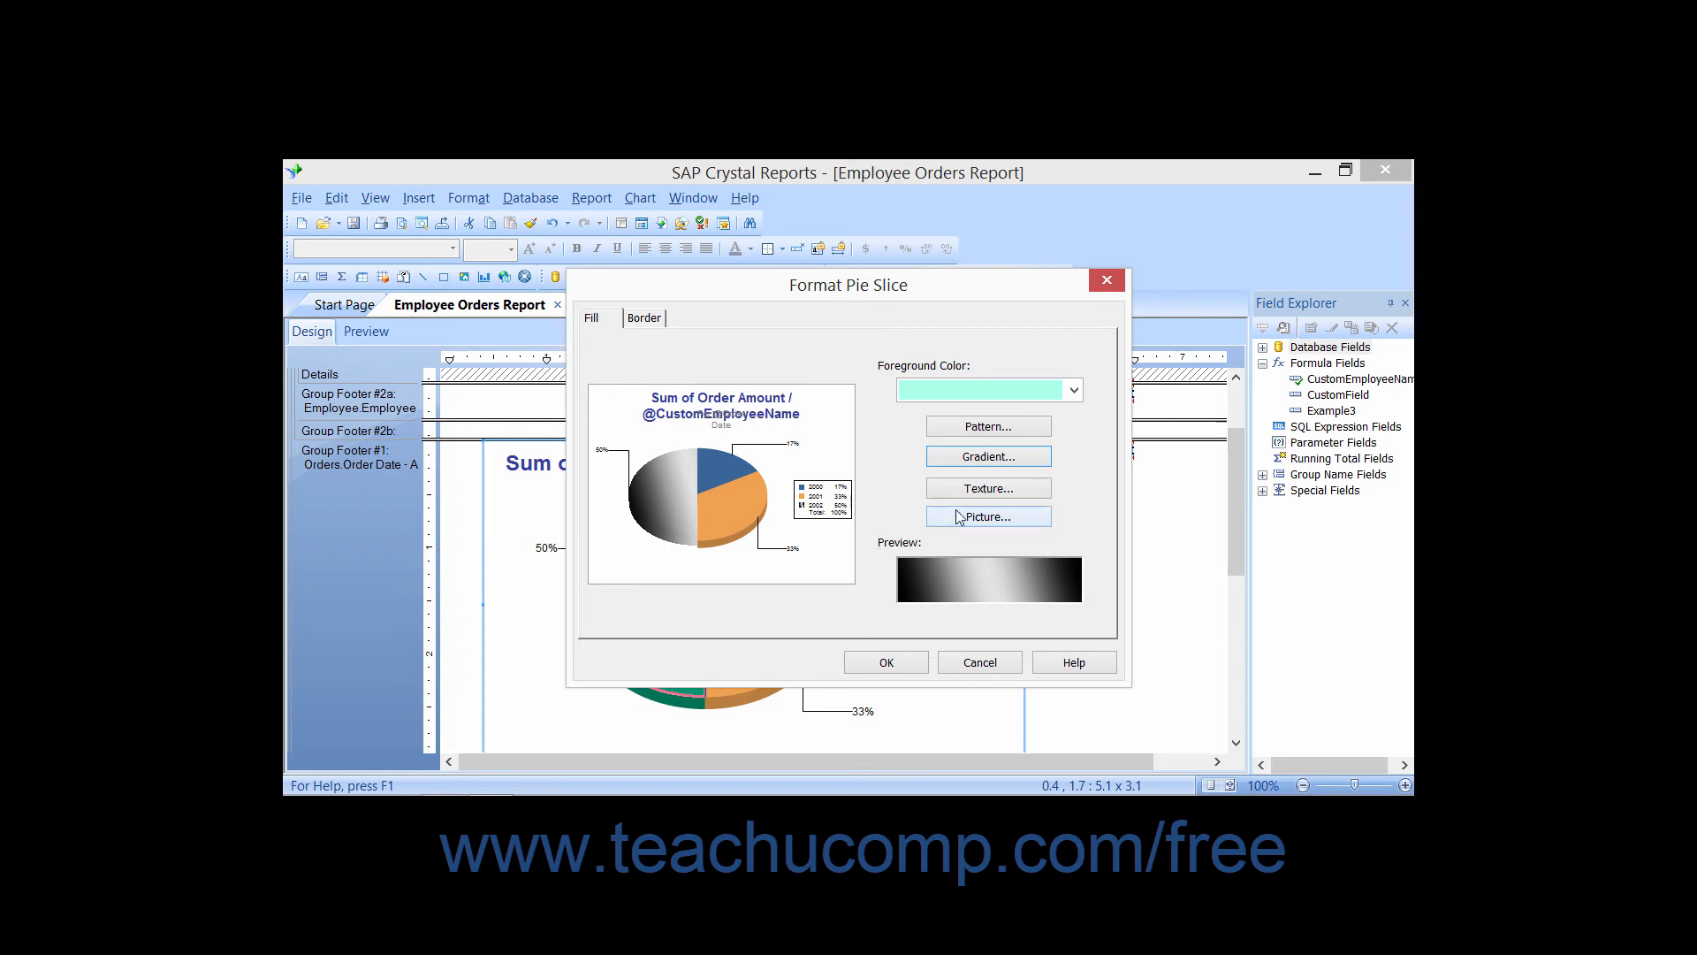
Step: Fill the 2002 pie slice with the Blue_Black_Marble texture from the Marble category, keeping No Flipping
click(1006, 488)
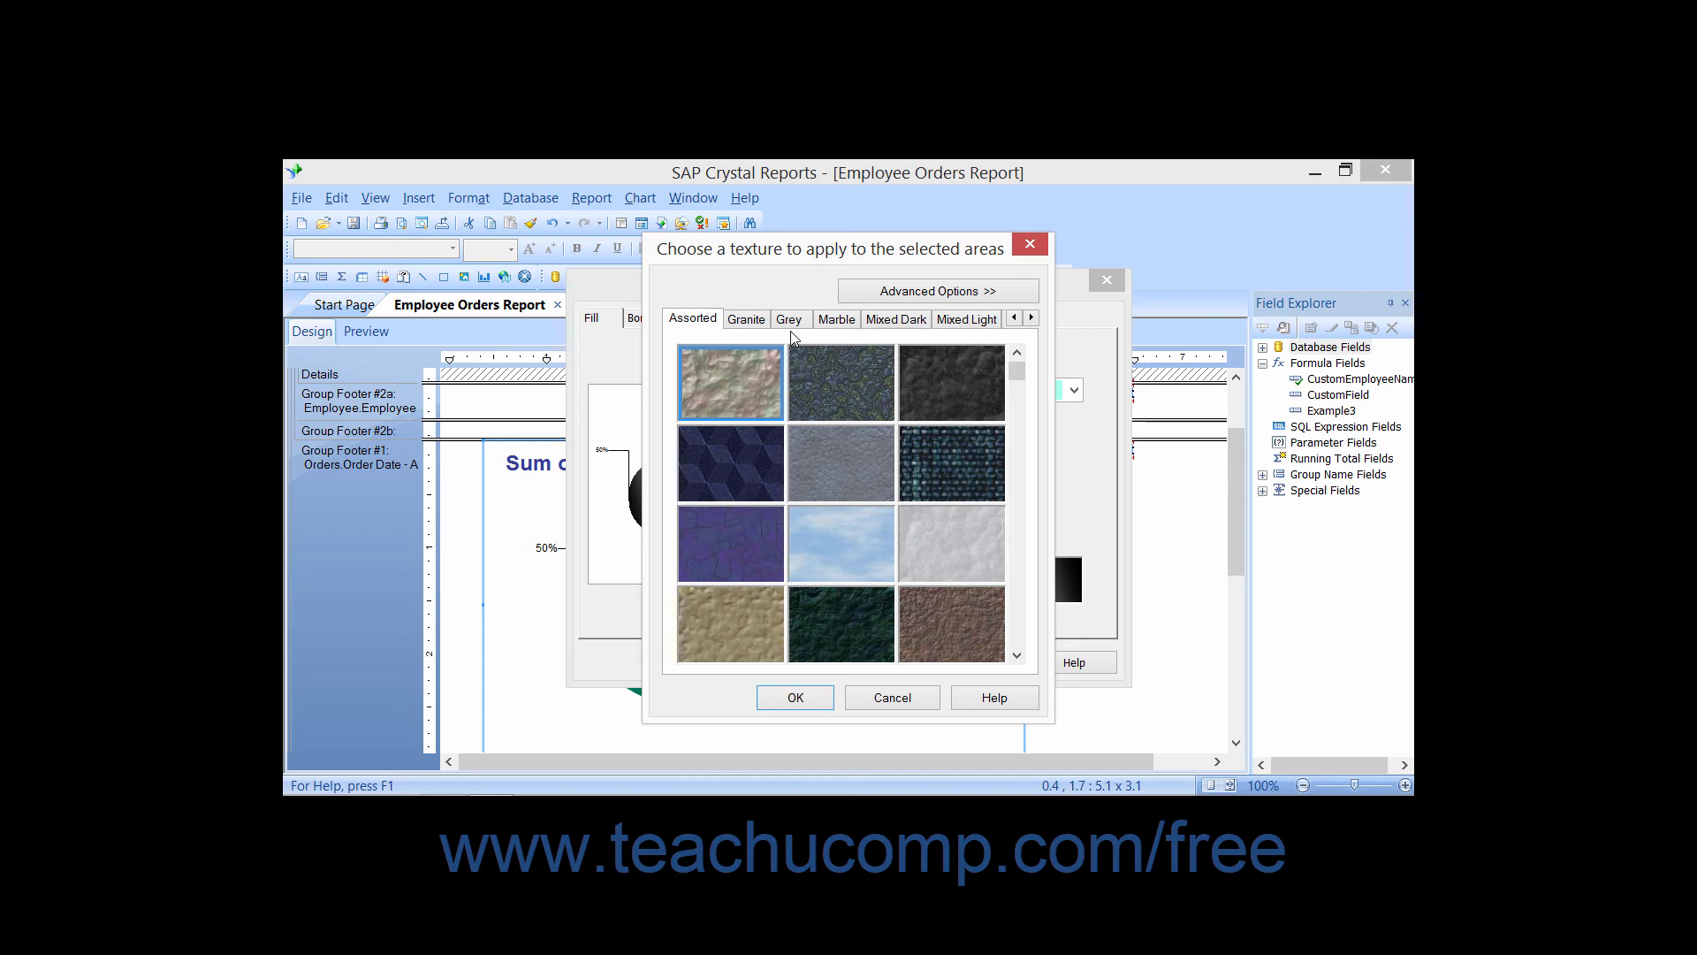
click(747, 322)
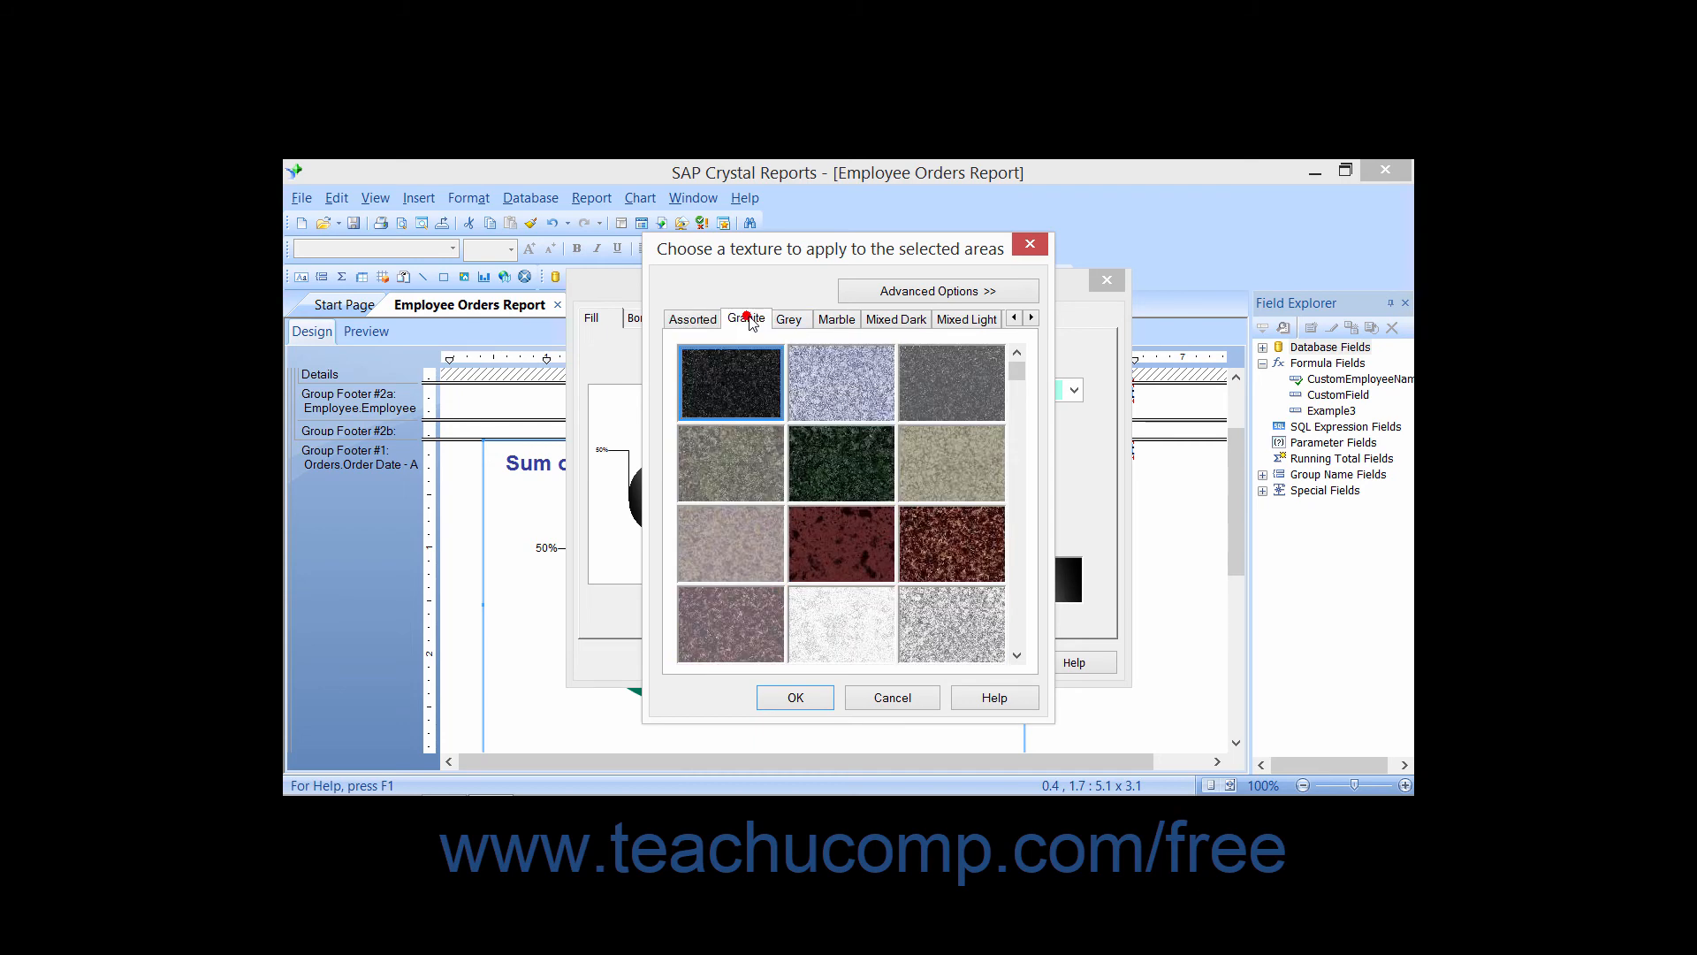
click(836, 321)
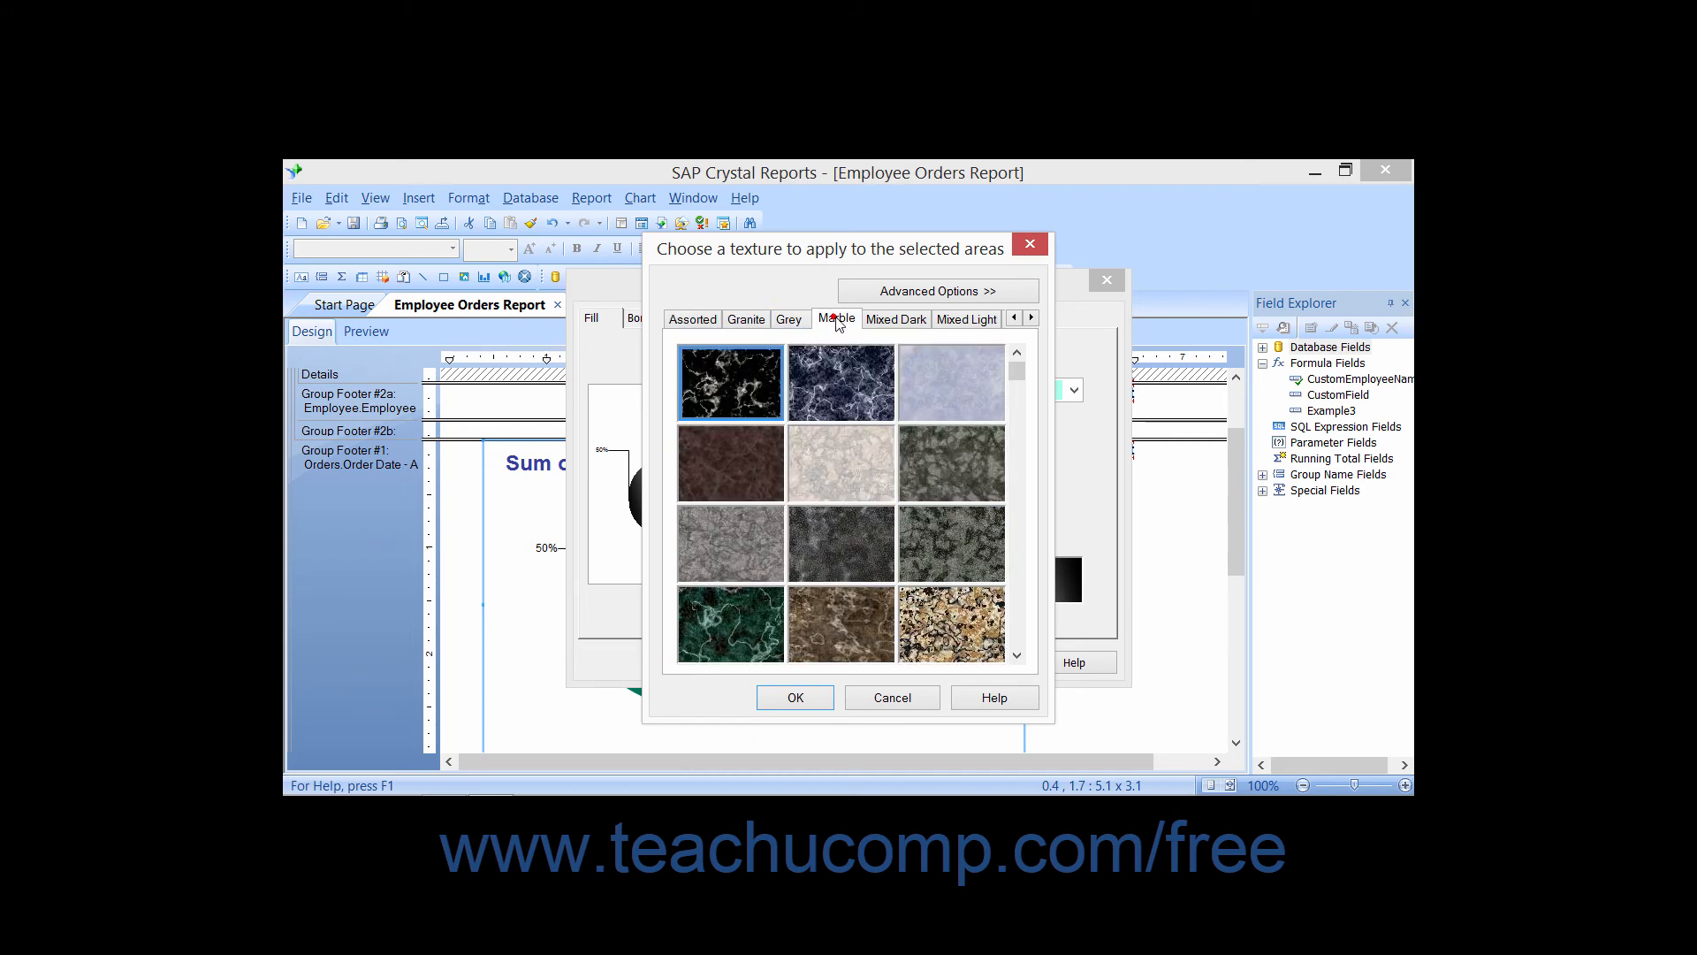
click(869, 396)
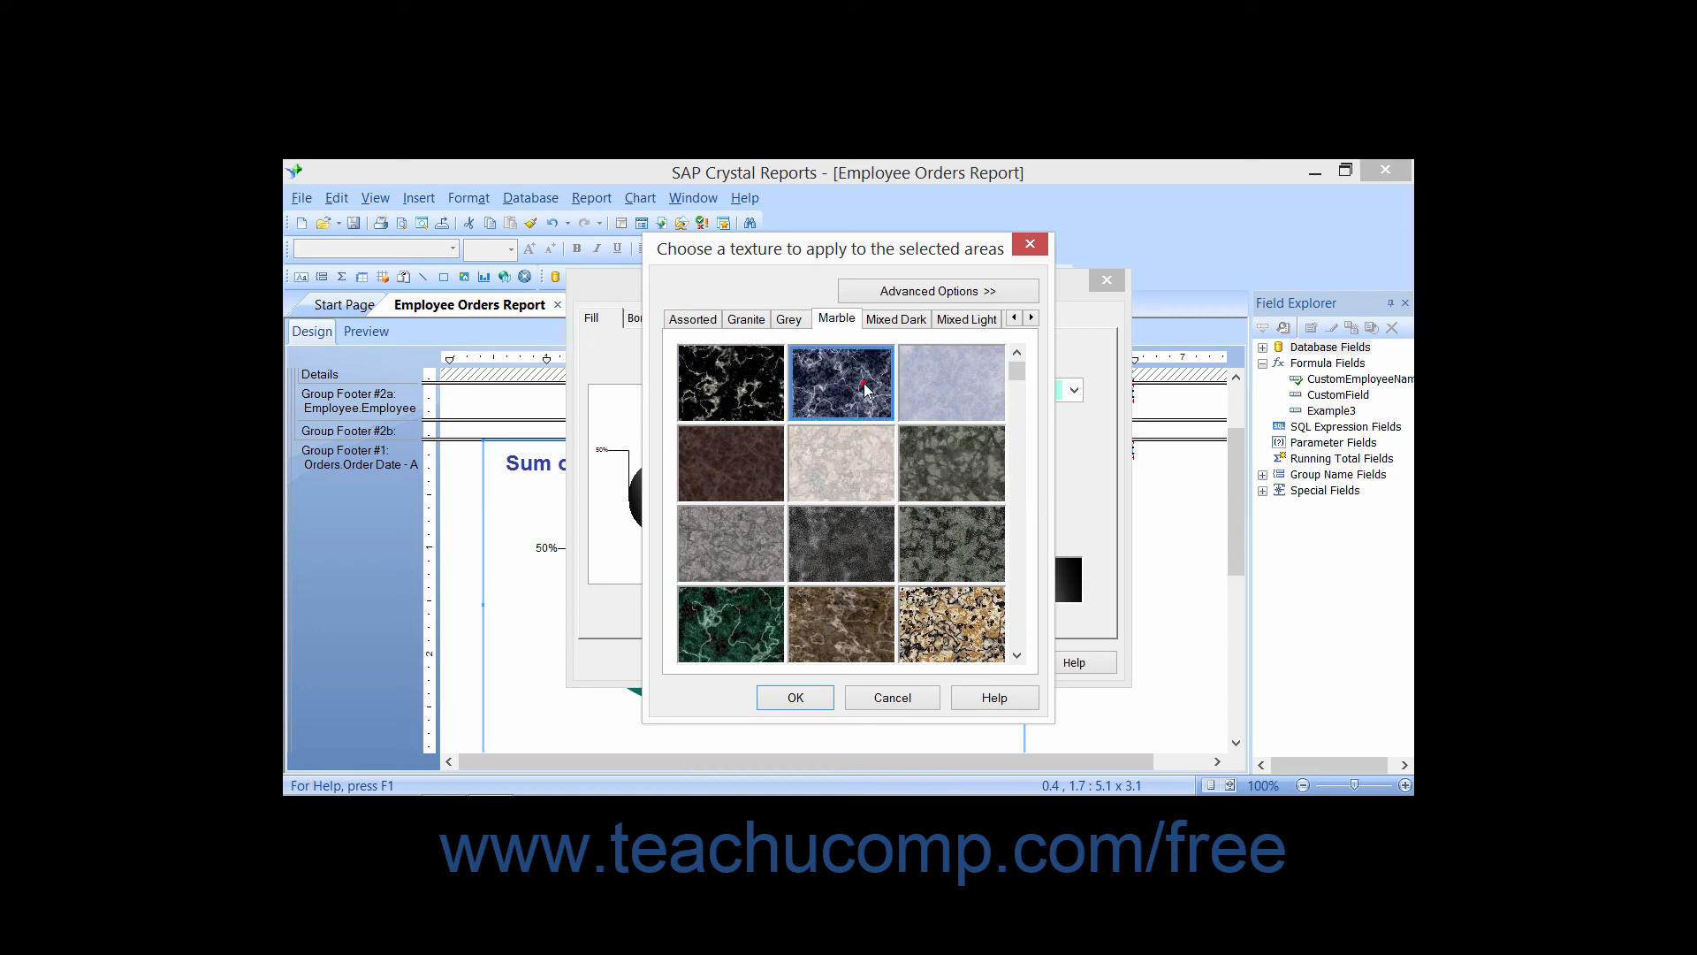
click(926, 292)
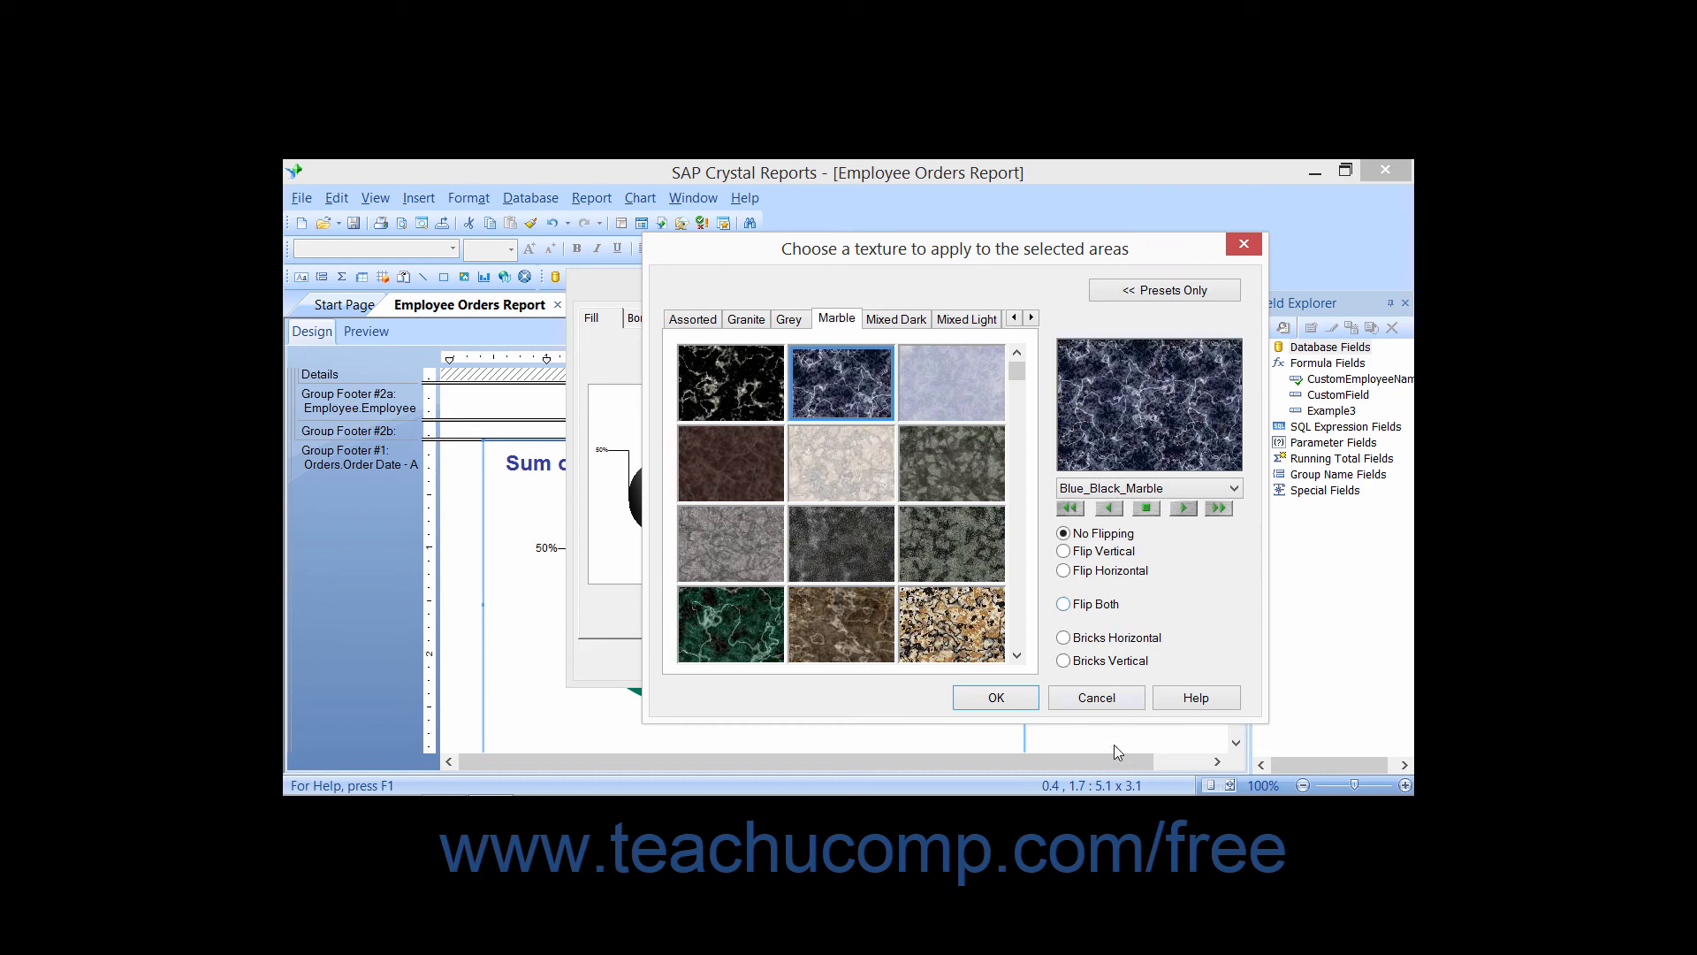
click(995, 697)
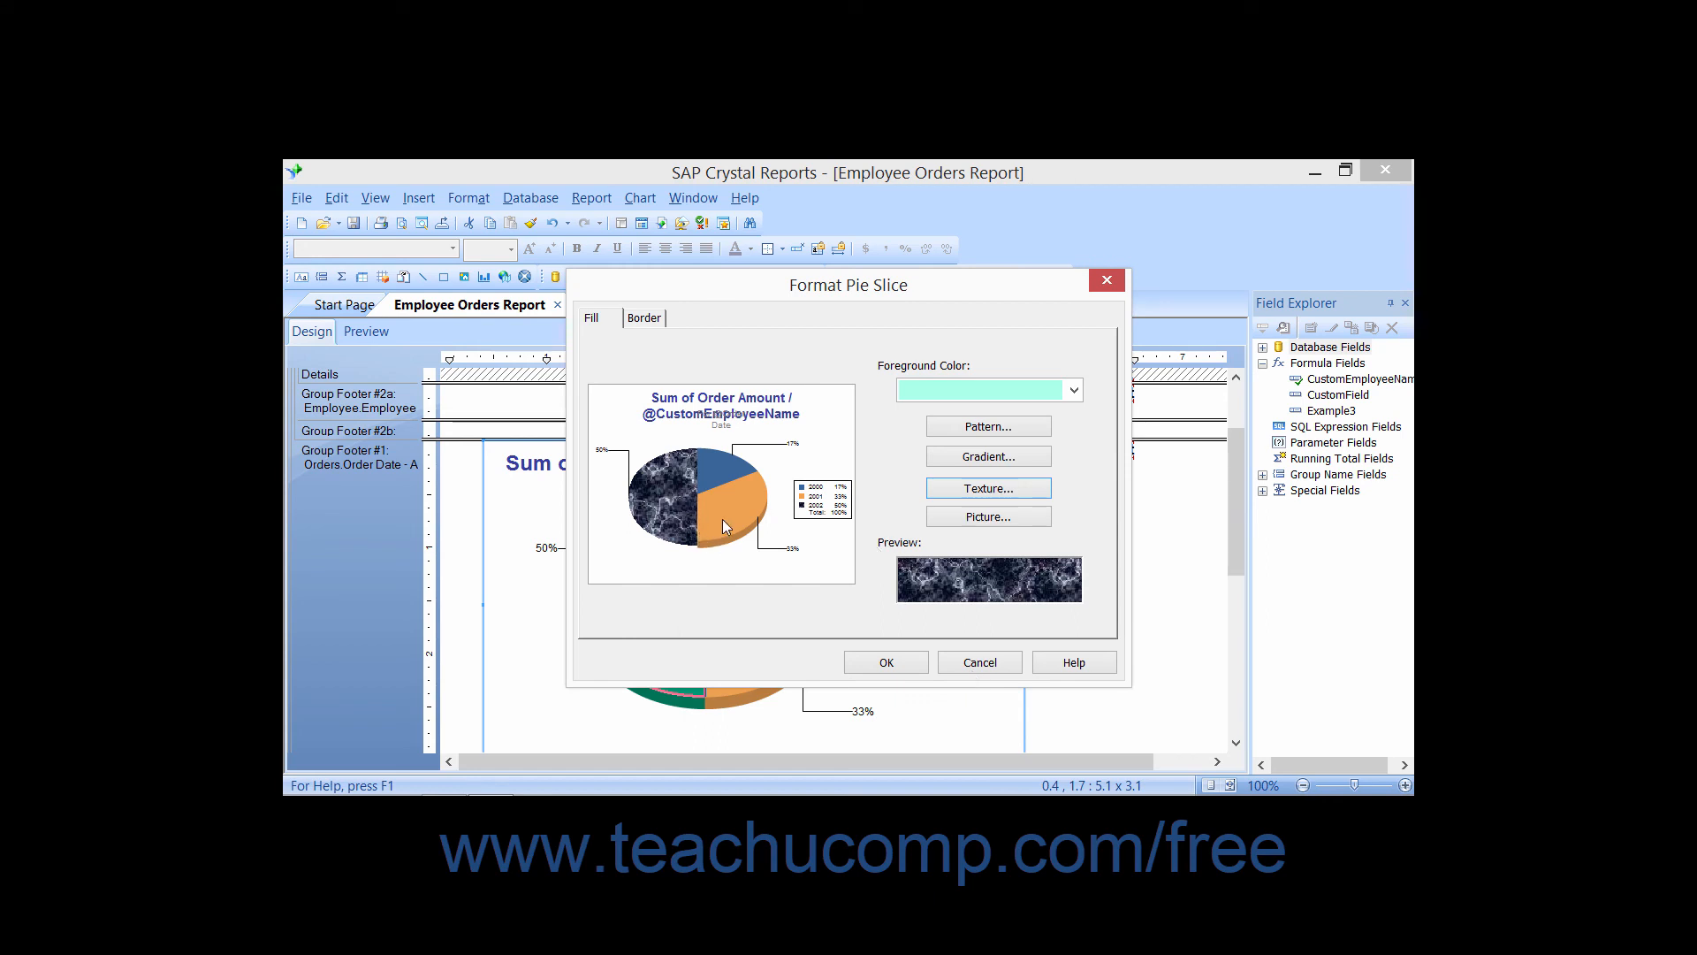
Step: Try the smiley face picture fill for the 2002 slice with Pictograph scaling enabled, then discard it
click(978, 518)
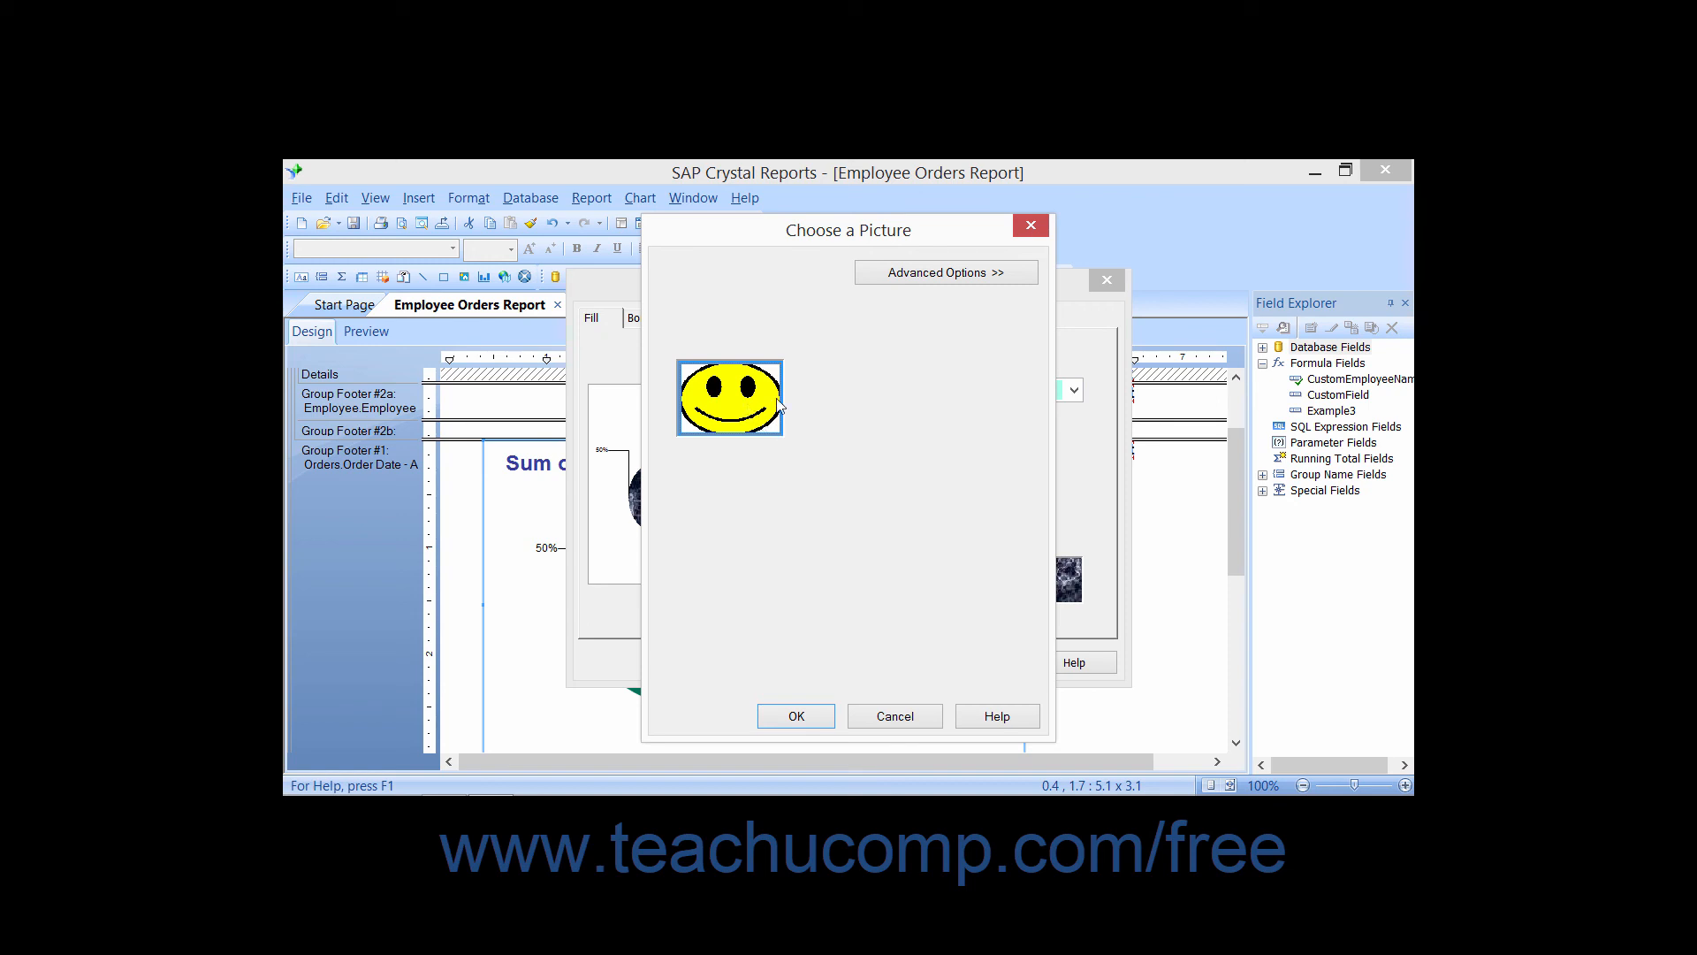
click(733, 408)
click(897, 276)
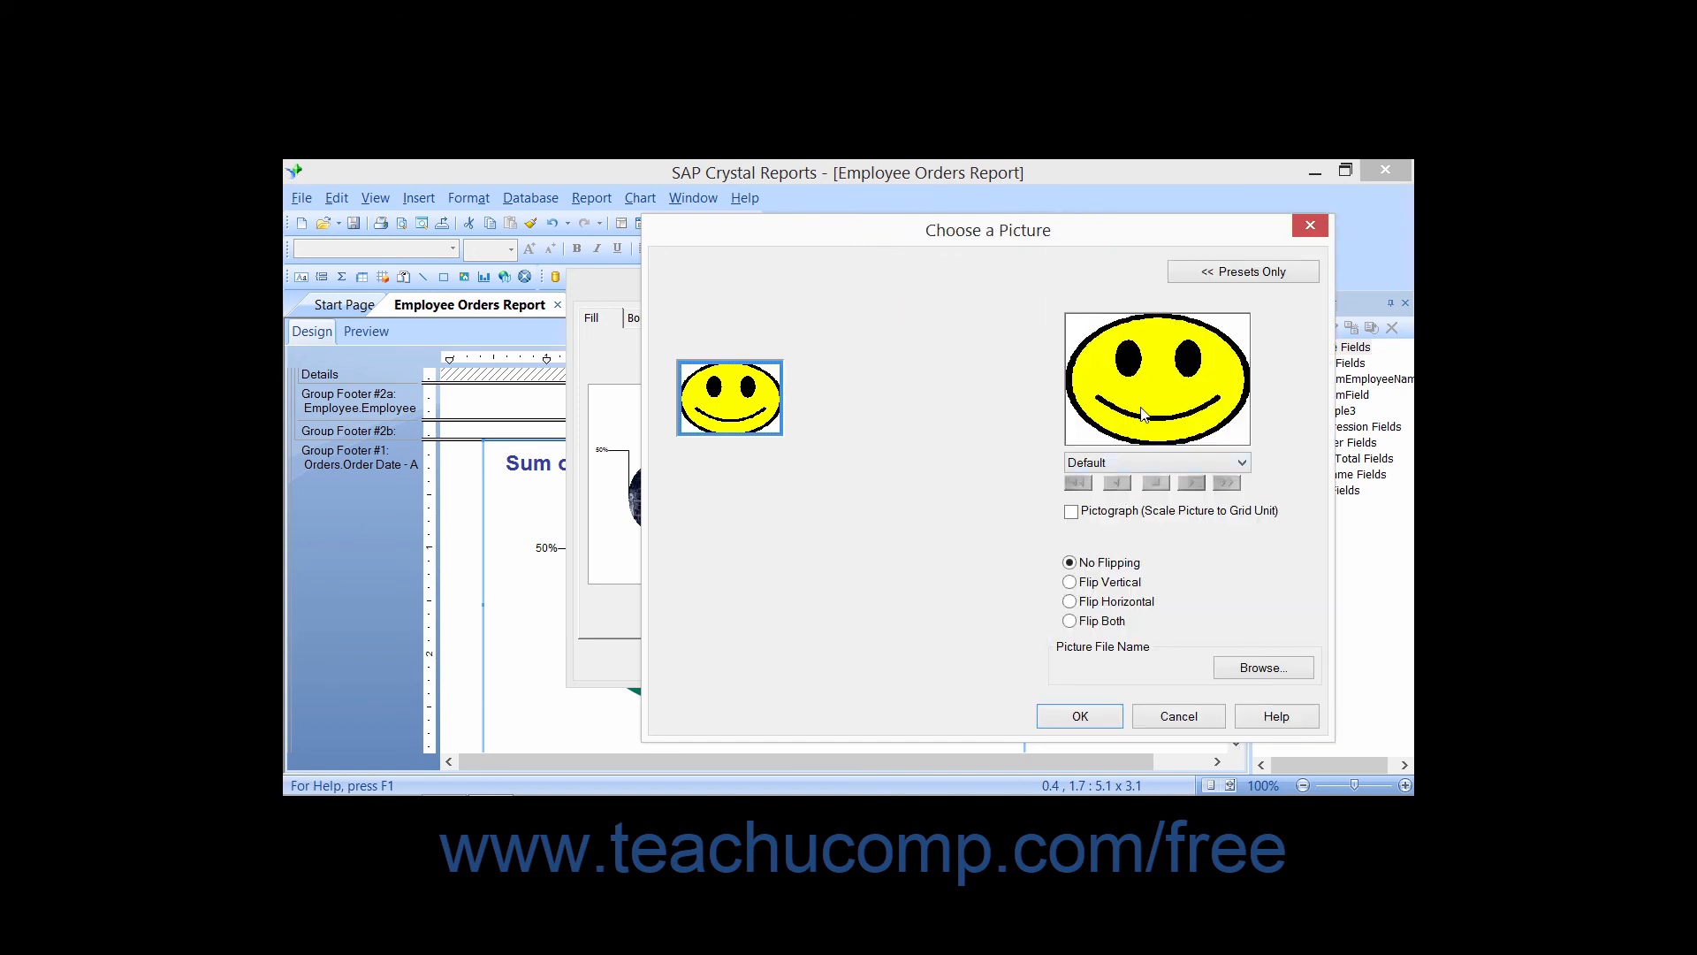
click(1071, 513)
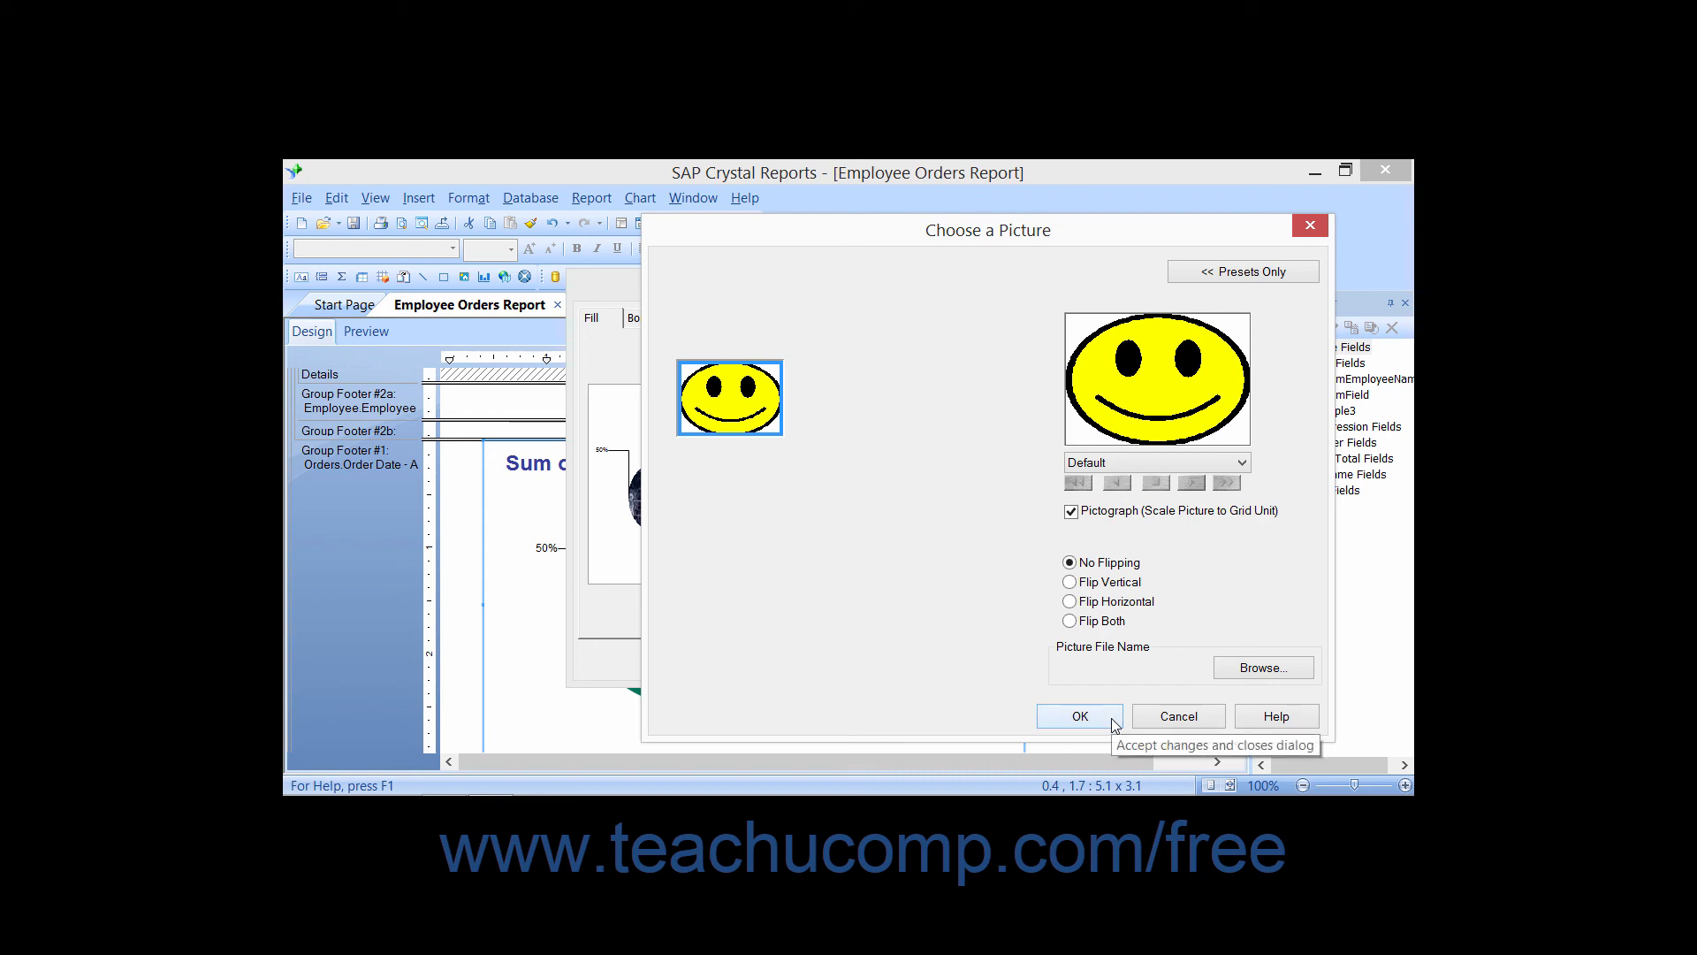
click(1200, 723)
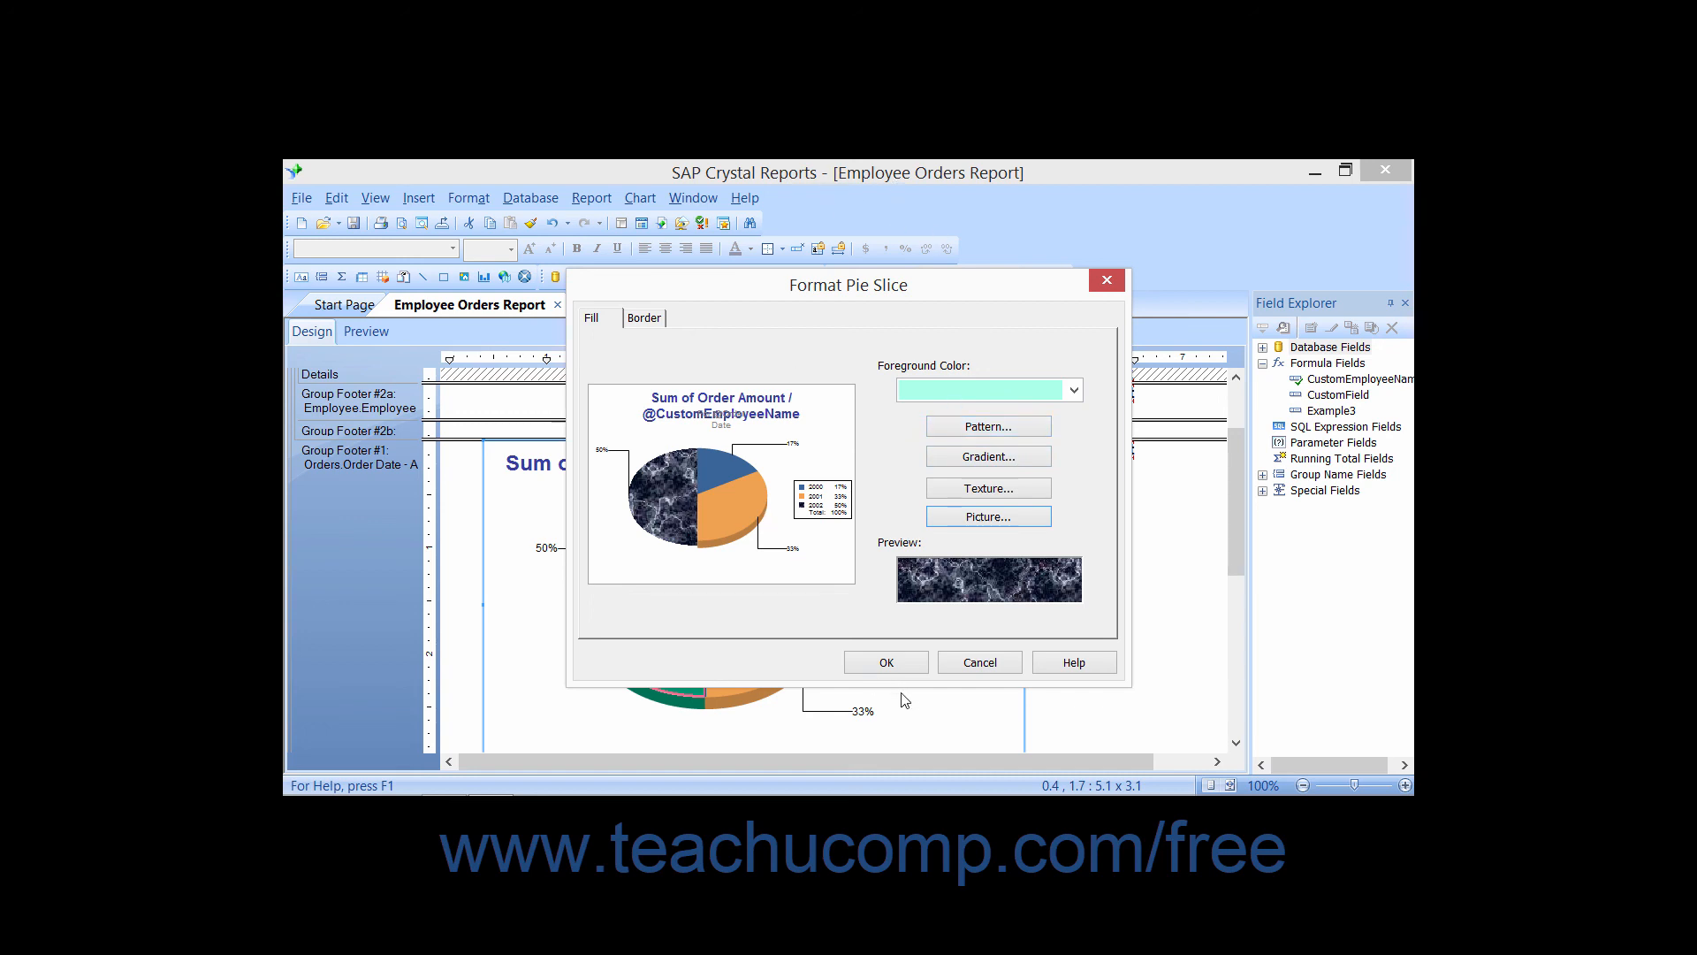
Step: Apply the marble texture formatting of the 2002 pie slice to the chart
click(901, 662)
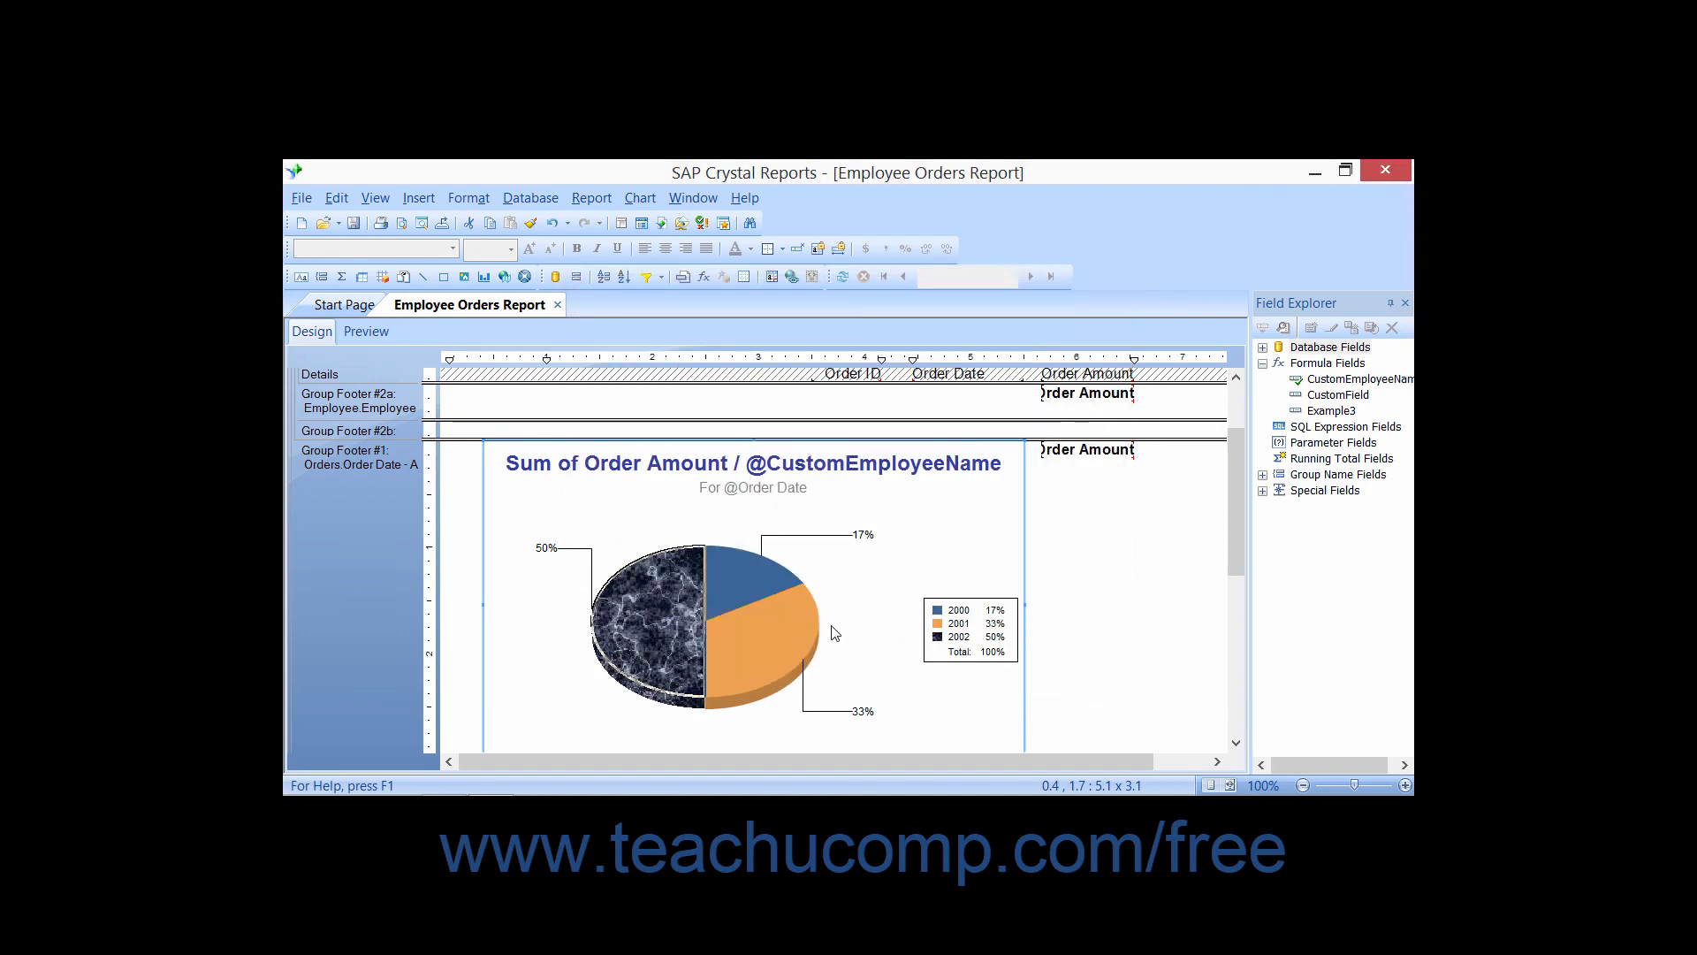